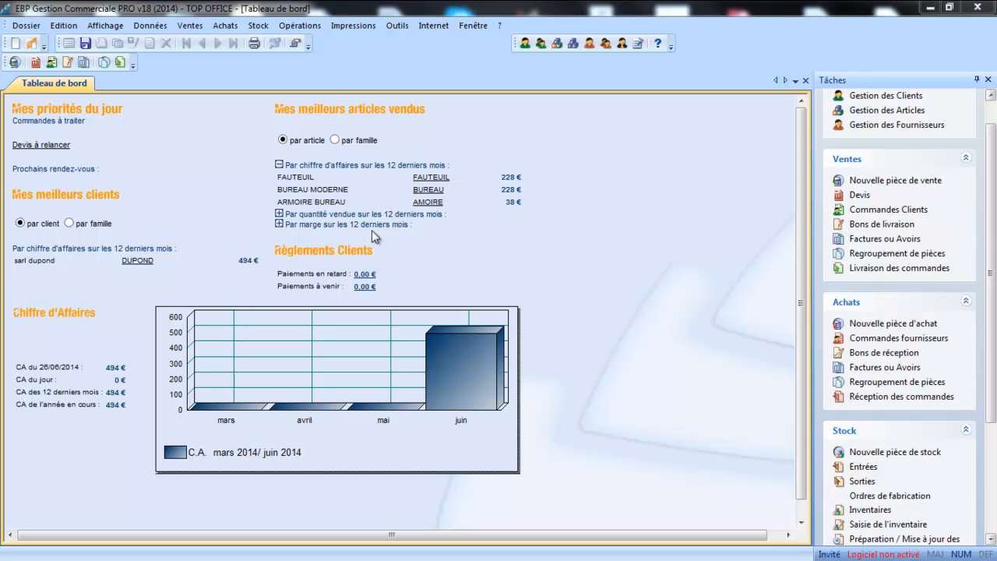
- Review the stock warning options in the Pièces section of the file's Préférences and close them with confirmation
left_click(26, 25)
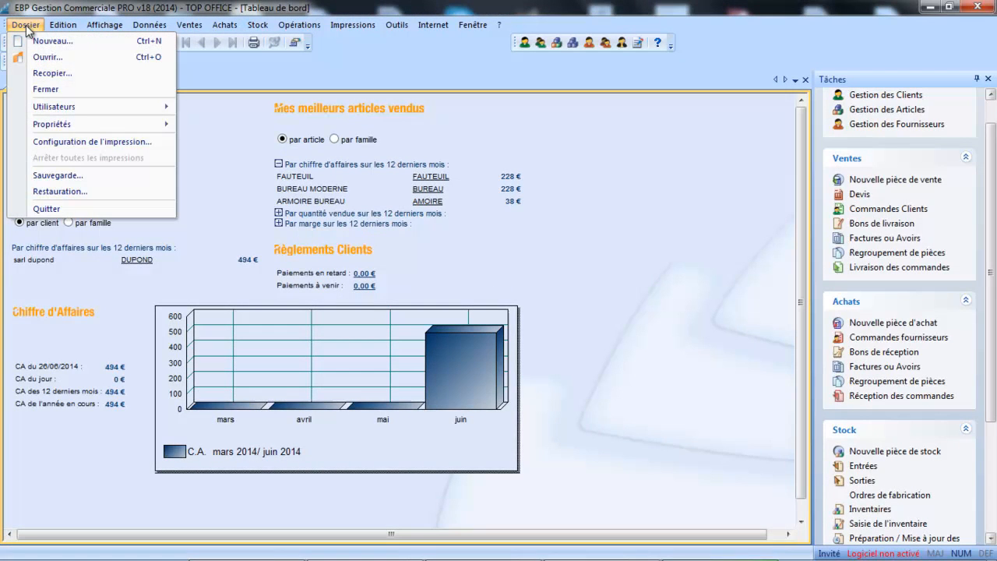
mouse_move(49, 125)
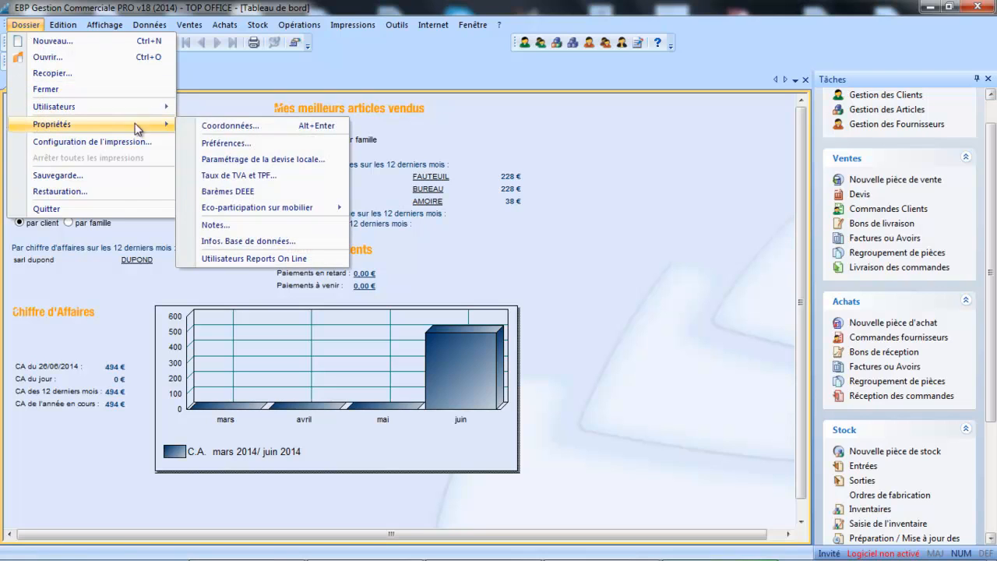
left_click(224, 138)
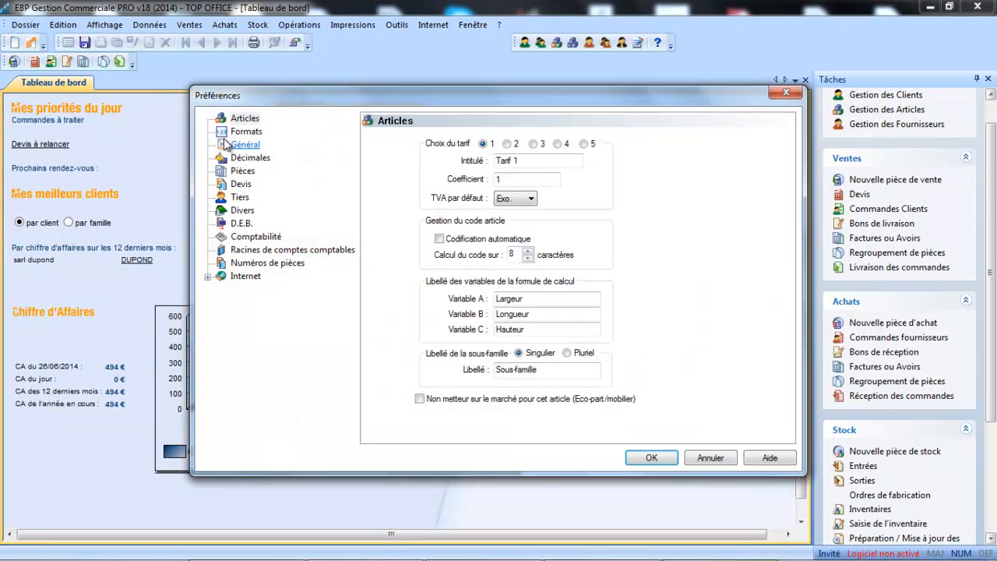
left_click(240, 173)
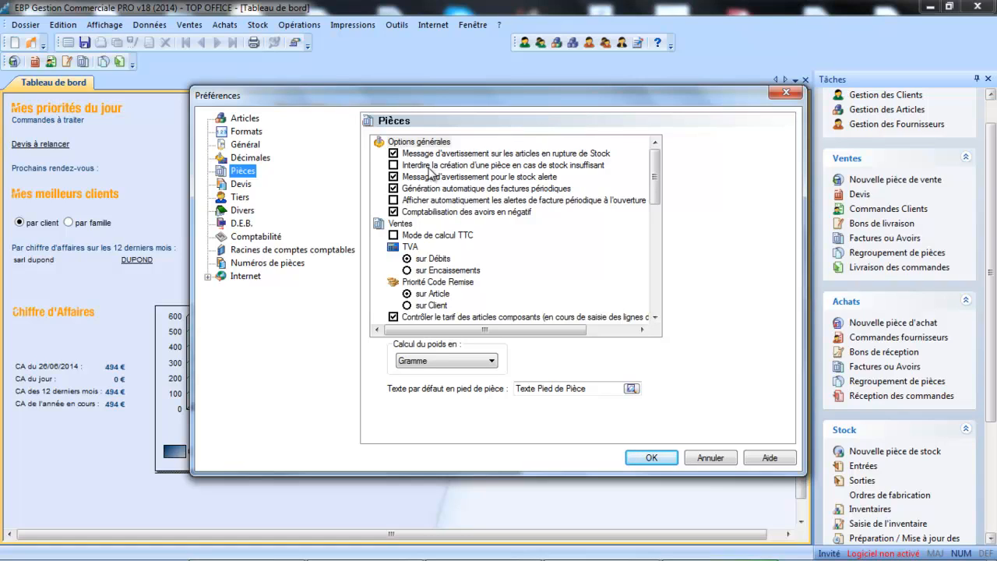
left_click(651, 458)
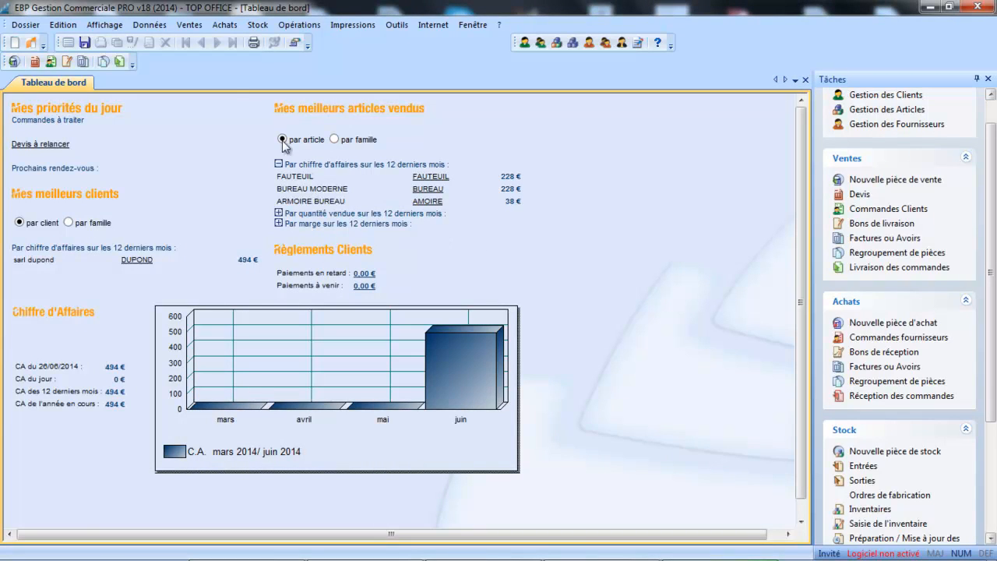
- Examine the current and virtual stock of ARMOIRE BUREAU, BUREAU MODERNE and FAUTEUIL in the stock article list
left_click(195, 28)
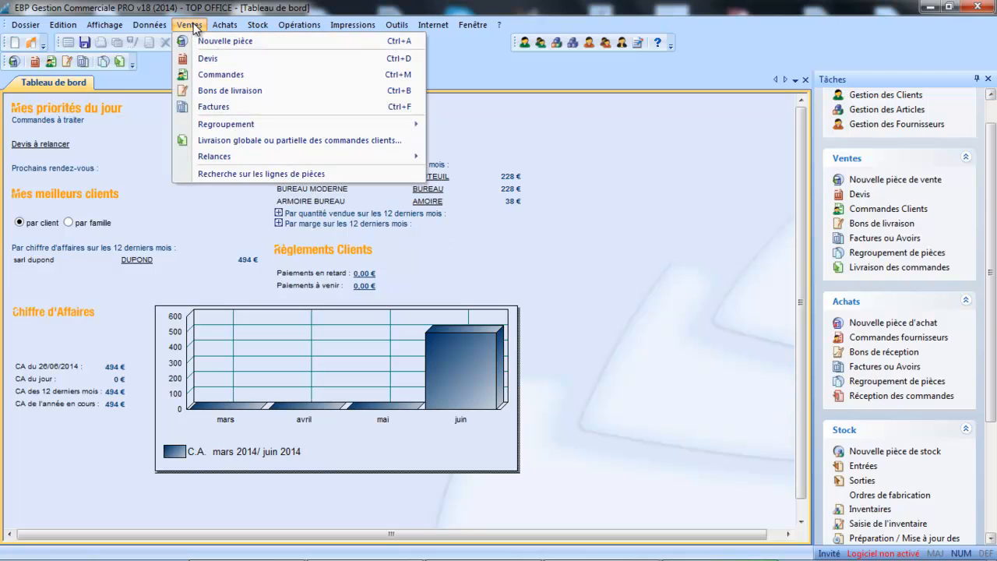
mouse_move(148, 26)
mouse_move(163, 41)
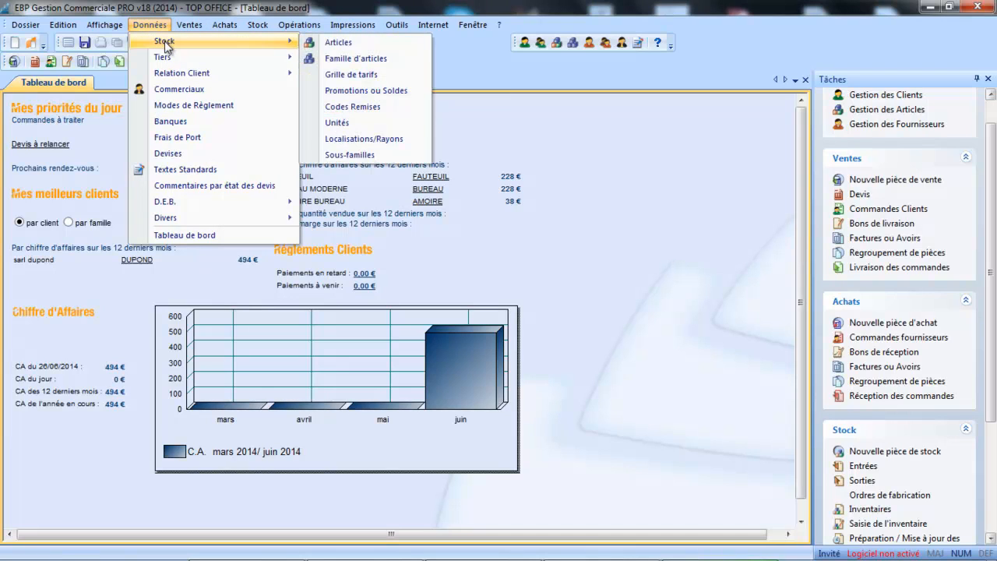
left_click(346, 43)
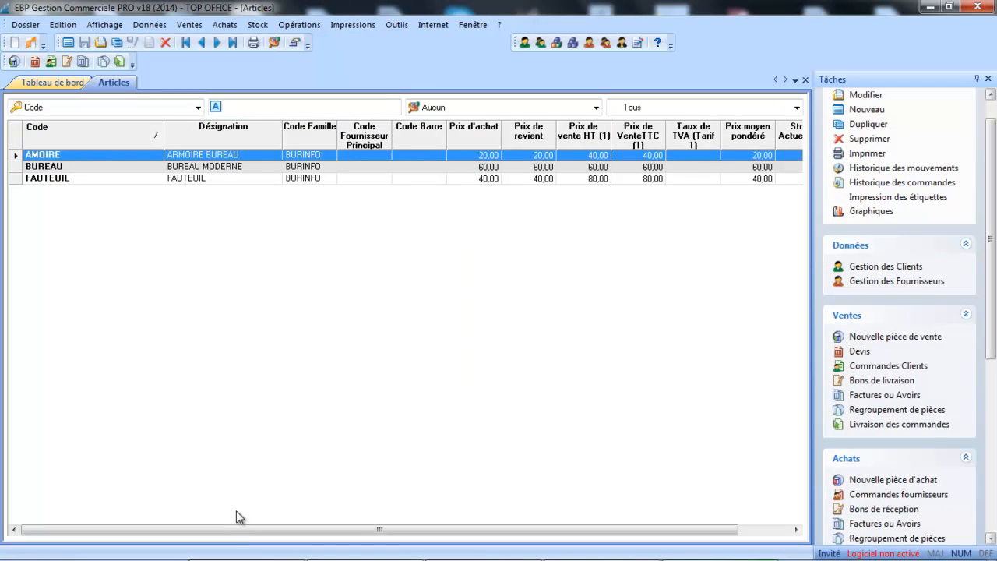
left_click_drag(241, 528, 291, 558)
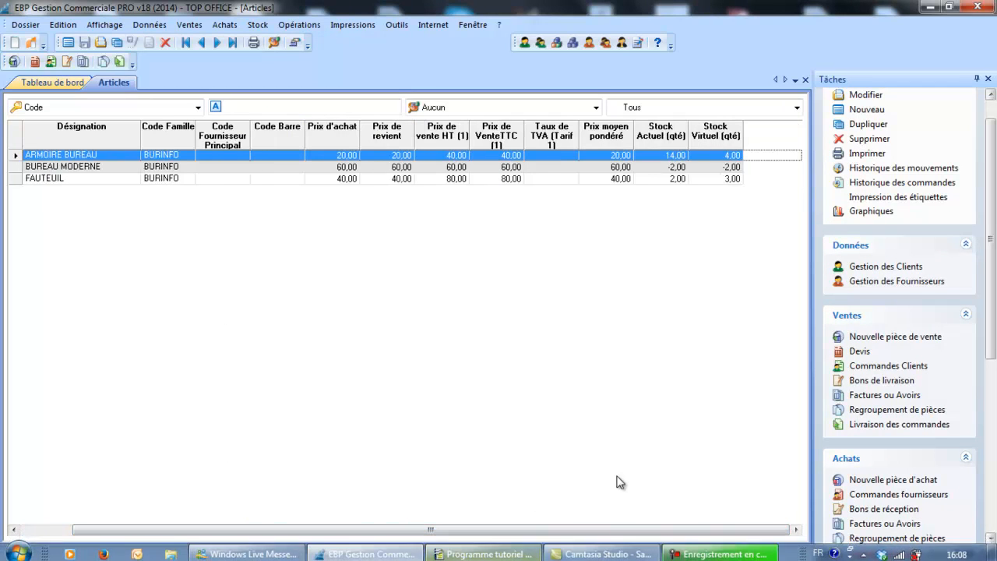
left_click(620, 169)
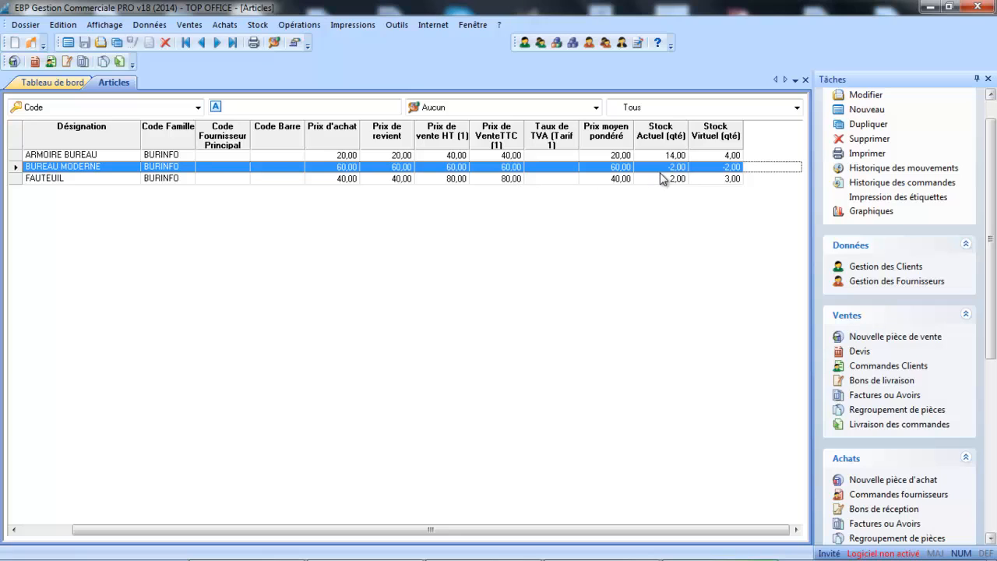
left_click(611, 179)
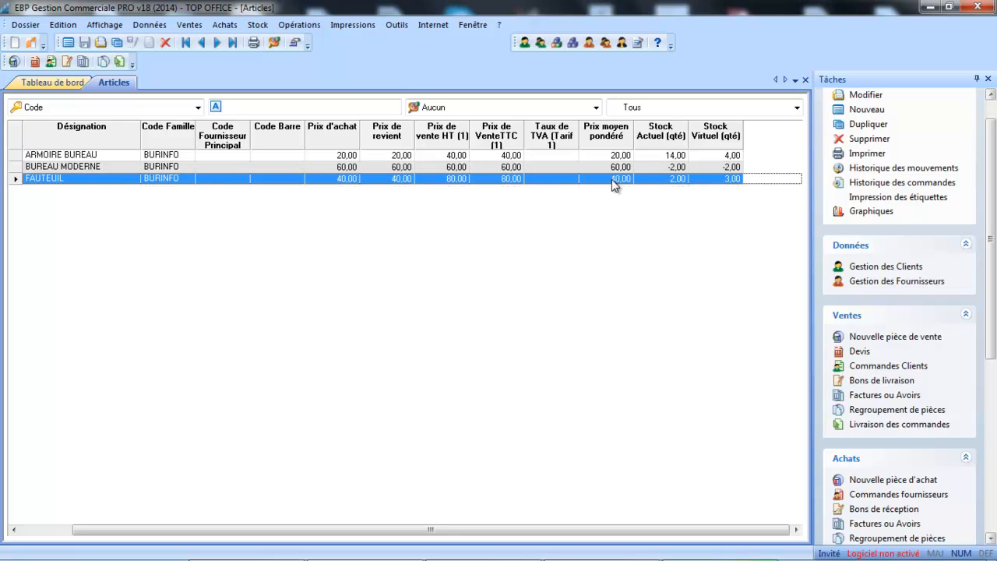
left_click(673, 158)
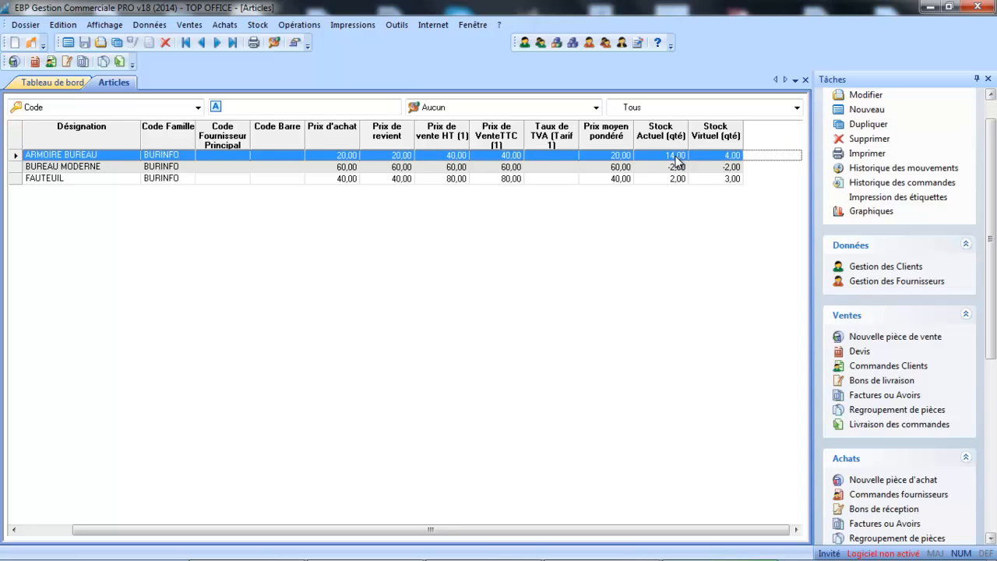
- Check the Fournisseurs details in the ARMOIRE BUREAU article record and close the record
double_click(318, 155)
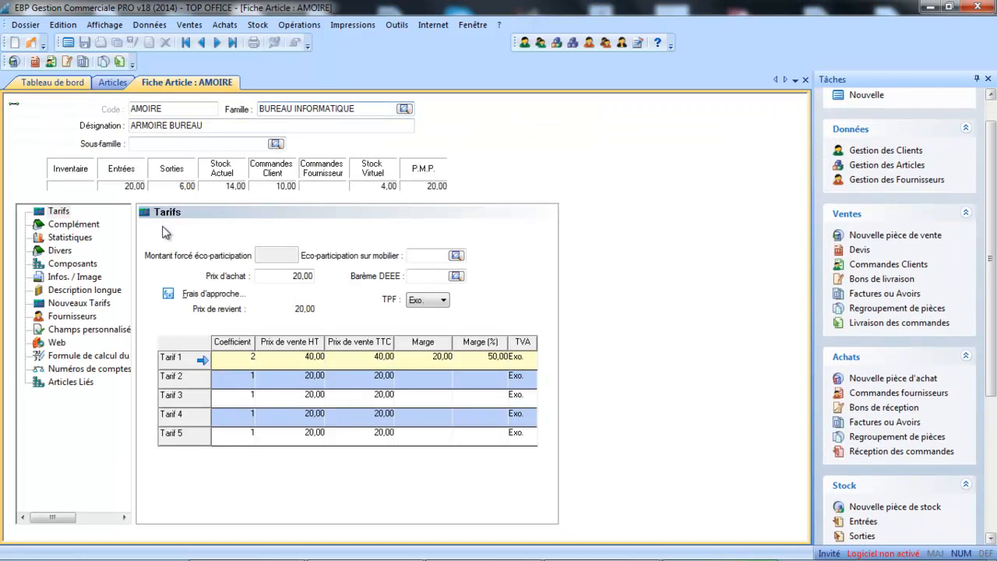
left_click(62, 316)
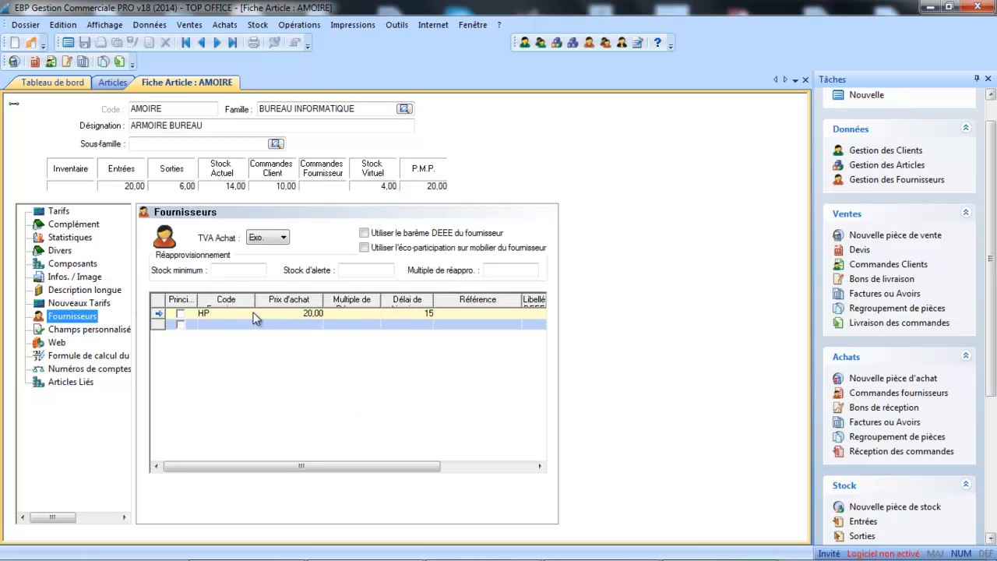
left_click(180, 316)
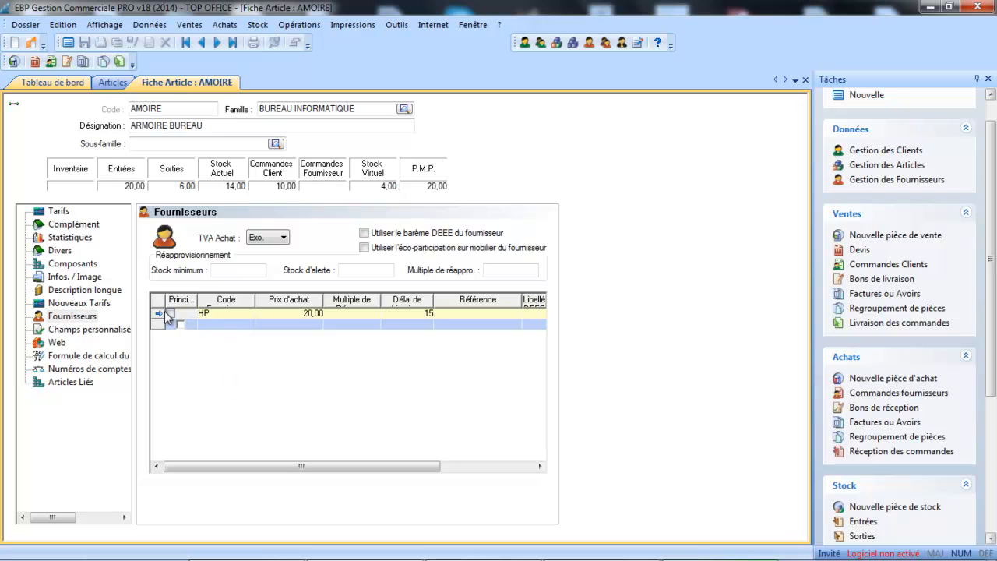
left_click(171, 314)
left_click(805, 80)
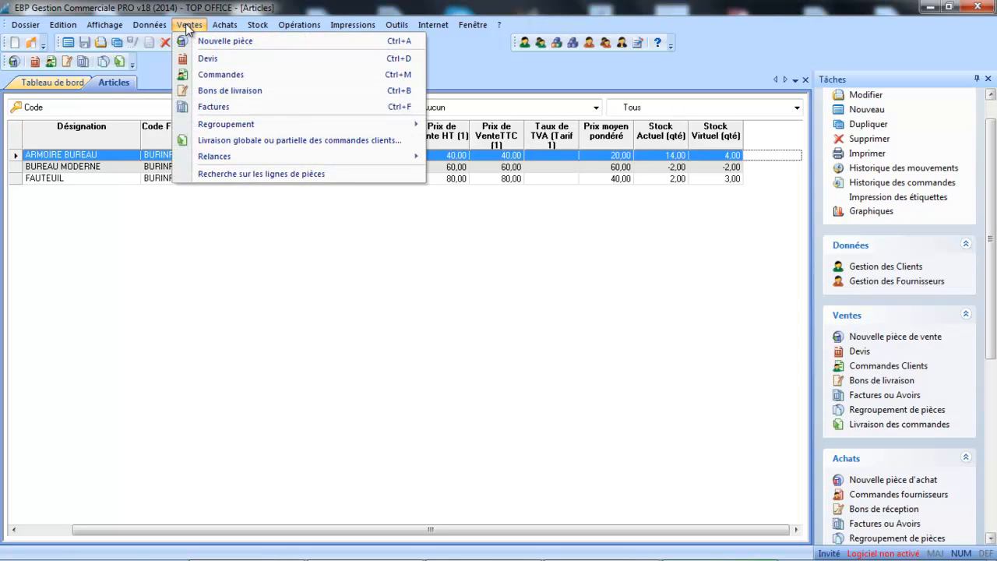
- Create a new customer order (Commande Client) and assign the existing client from the client list
left_click(195, 57)
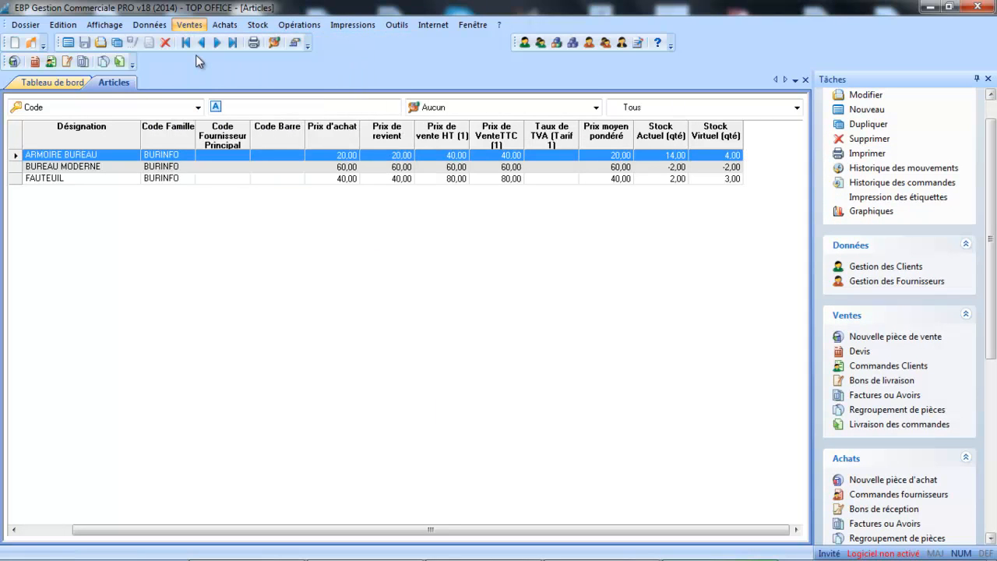
left_click(294, 106)
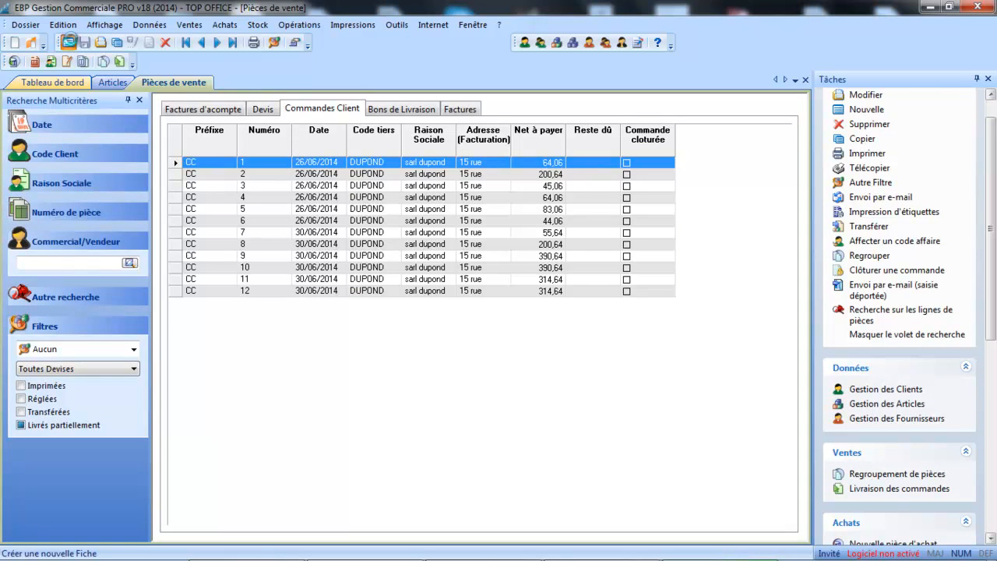
left_click(69, 42)
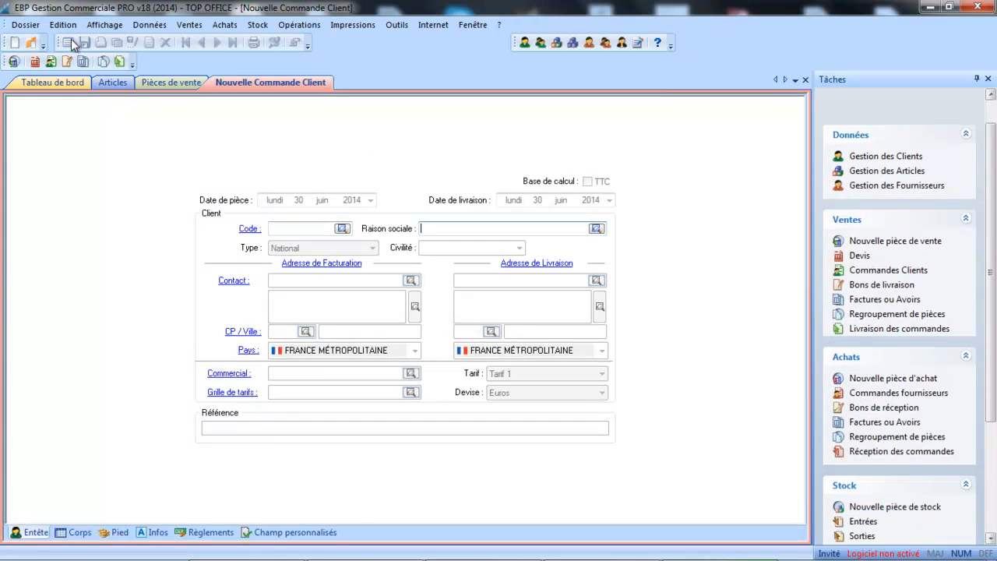
left_click(342, 229)
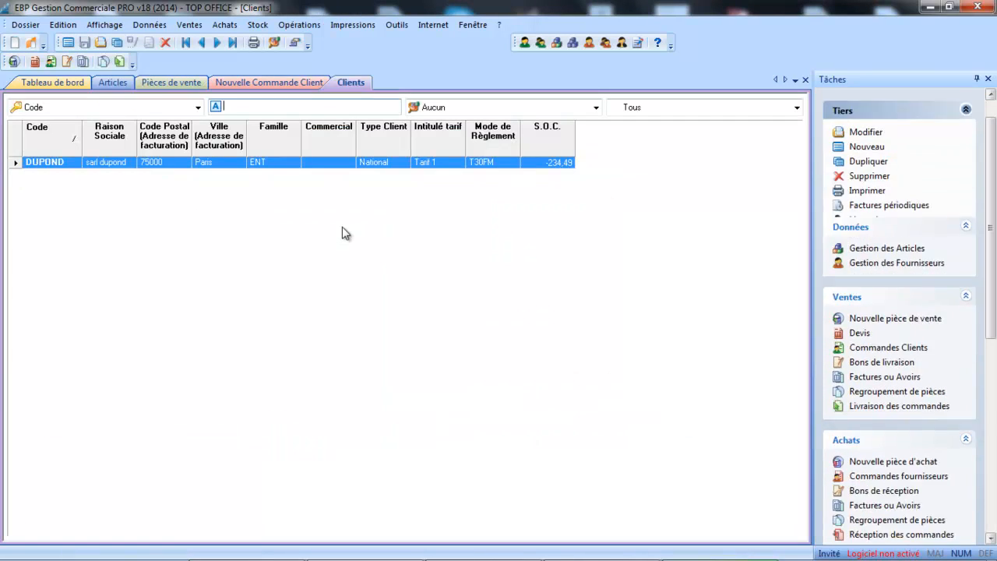
double_click(319, 163)
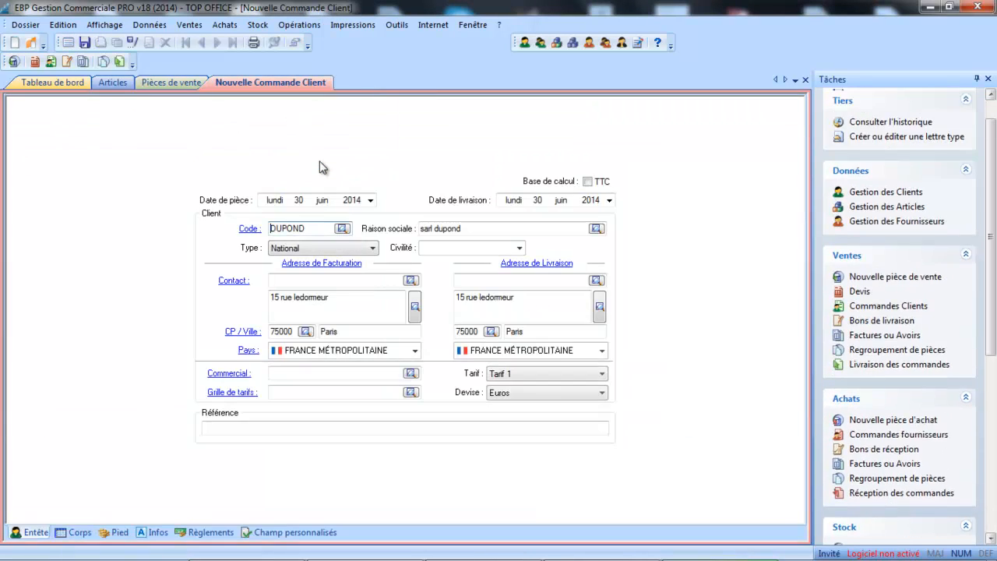
- Insert the article AMOIRE (ARMOIRE BUREAU) in the first line of the order's body
left_click(78, 533)
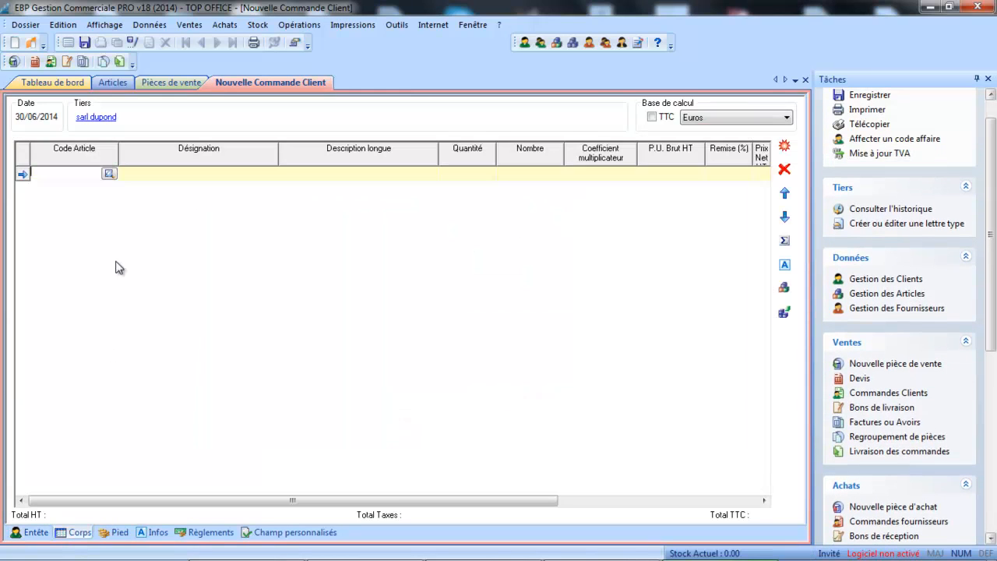
left_click(109, 174)
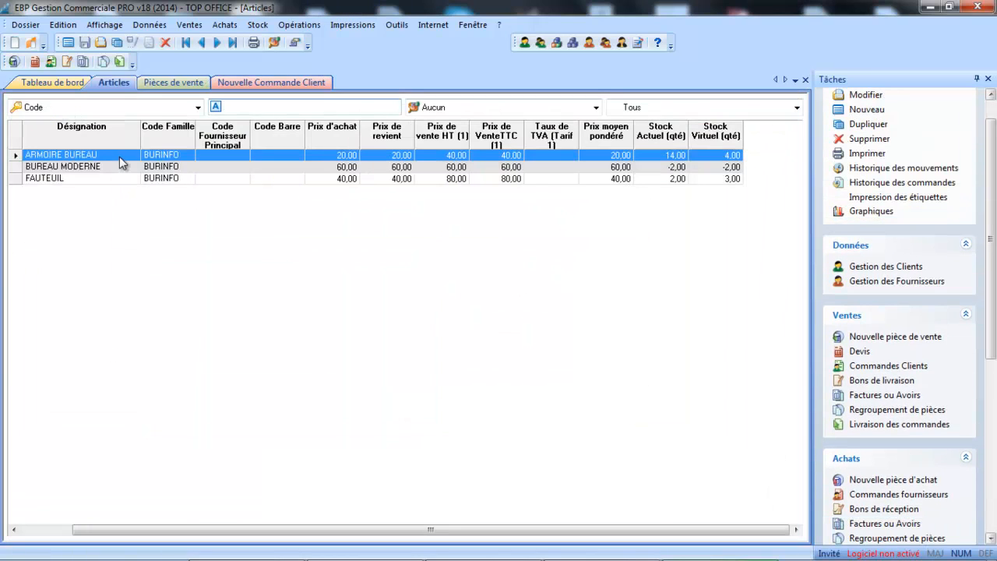
double_click(121, 160)
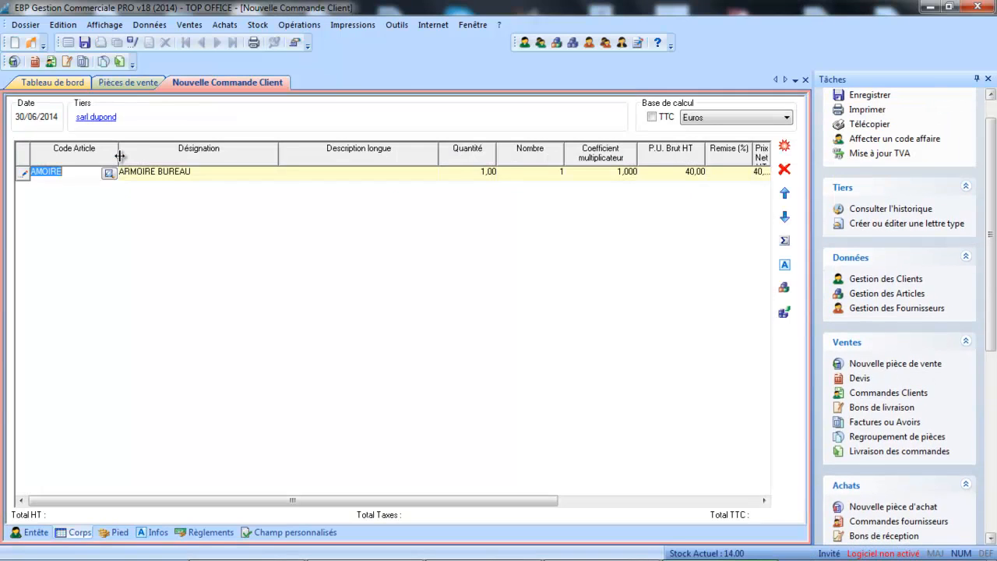
- Set the ARMOIRE BUREAU line's quantity to 20 and validate the line, accepting the out-of-stock confirmation
key("Tab")
key("Tab")
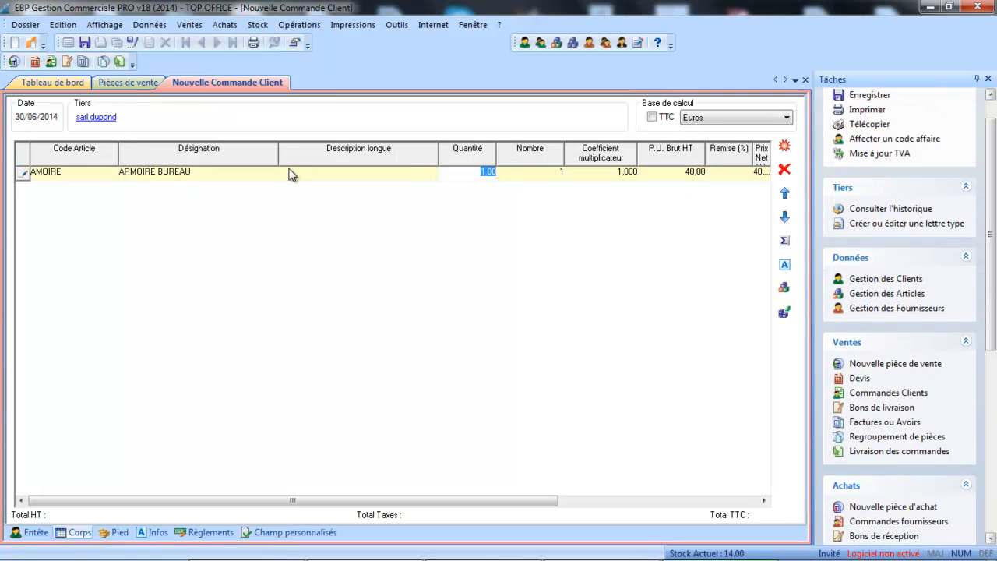
type("20")
key("Tab")
key("Tab")
key("Tab")
key("Tab")
key("Tab")
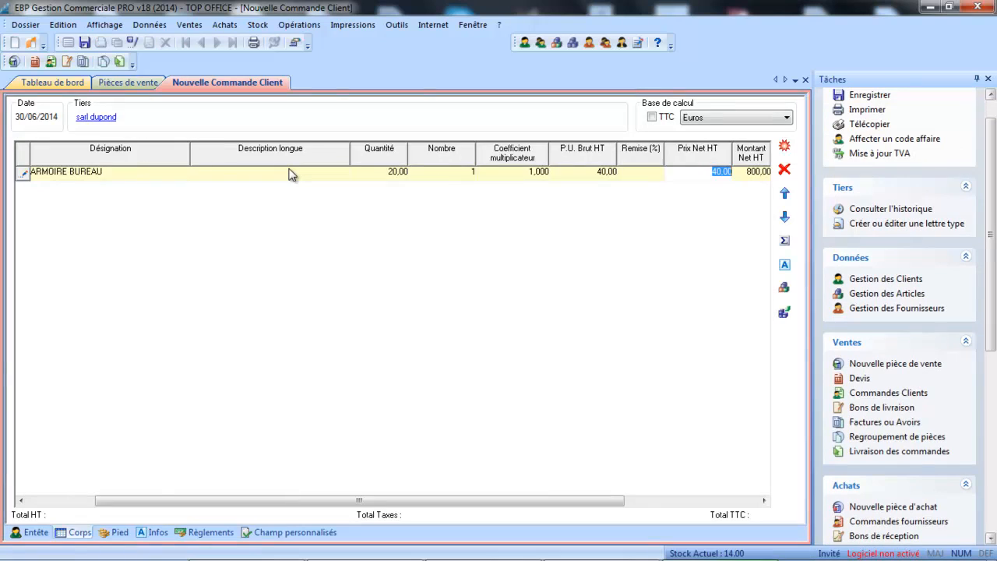
key("Tab")
key("Tab")
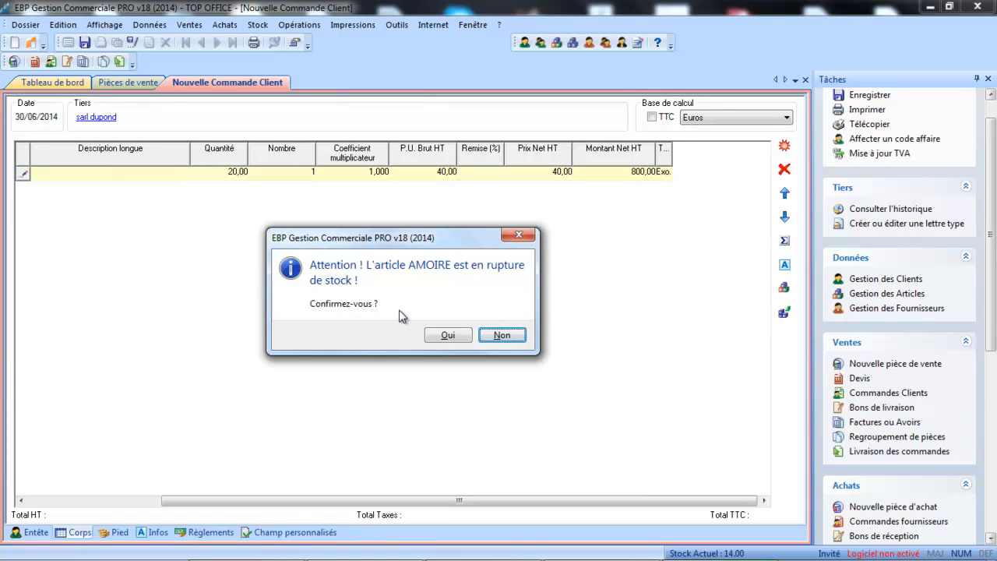
left_click(455, 333)
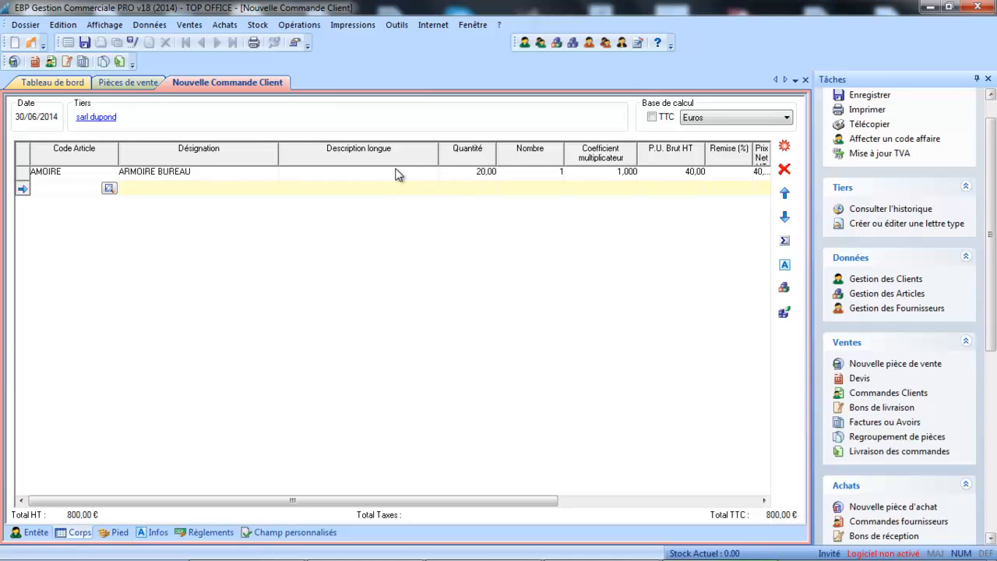
- Consult the article record of the AMOIRE order line to check its stock and close the record
left_click(106, 173)
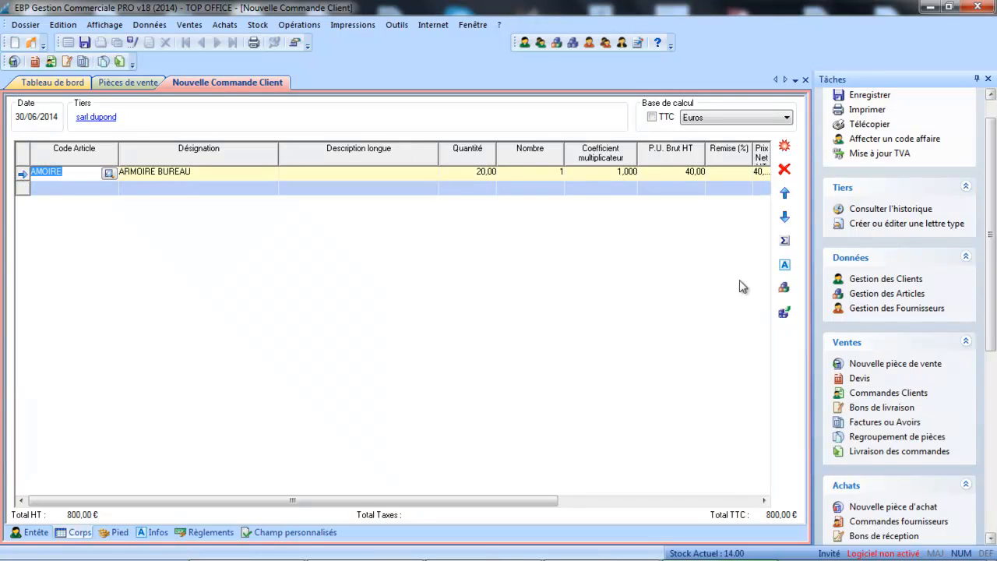
left_click(783, 286)
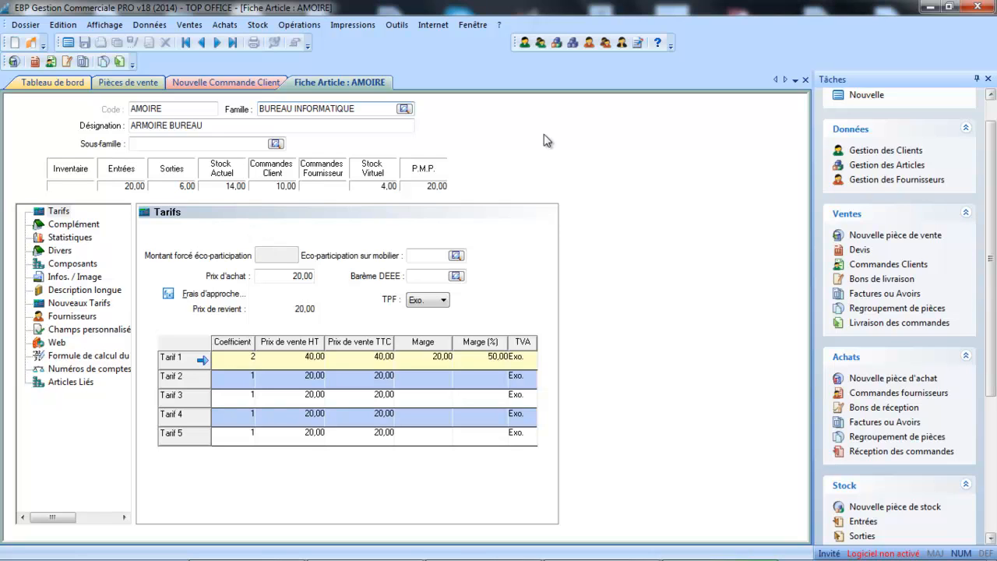
left_click(805, 80)
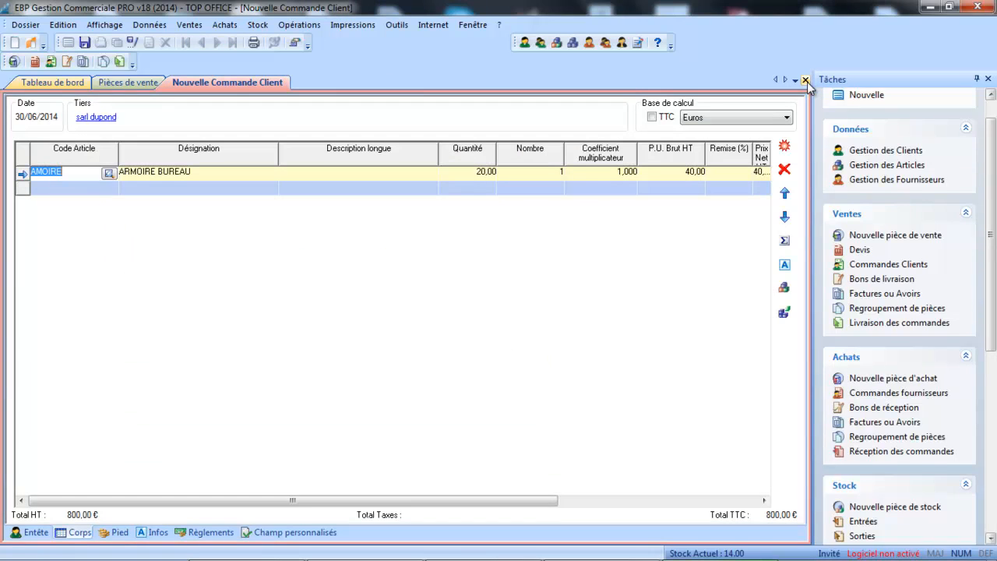
- Close the new customer order and save it
left_click(806, 80)
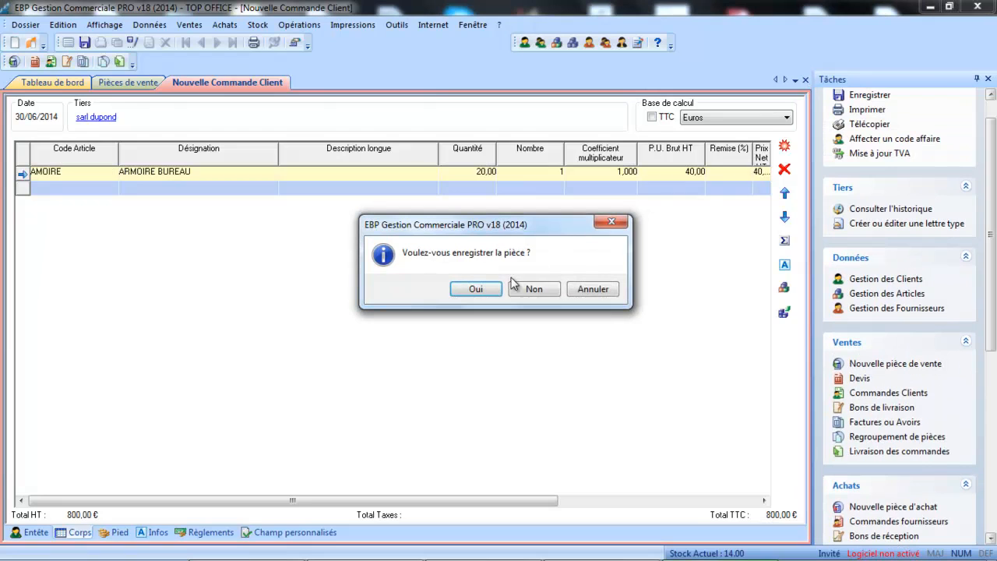
left_click(488, 286)
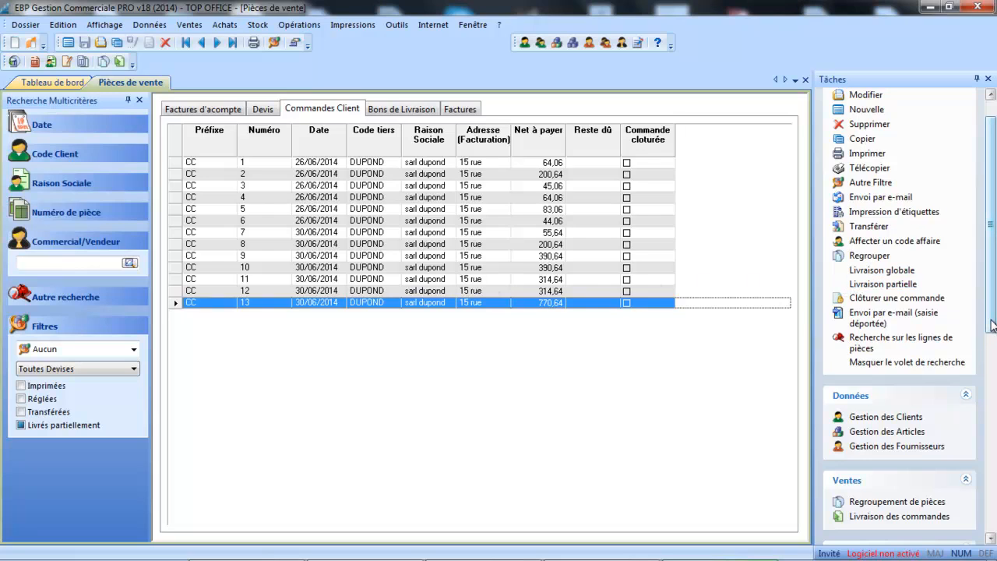
- Start a partial delivery of the new customer order and validate it with an ARMOIRE BUREAU quantity to deliver of 14
scroll(993, 325, "up", 2)
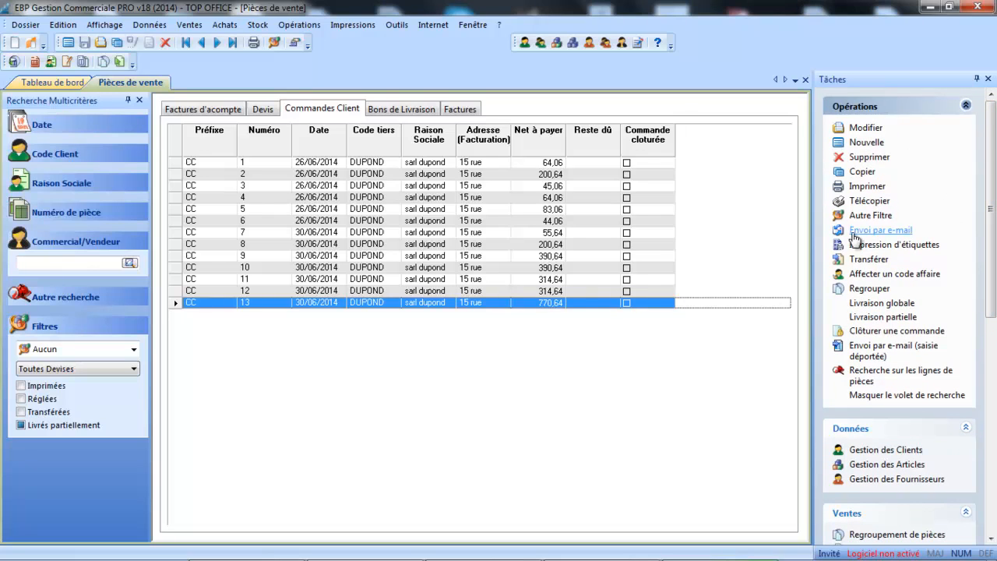
left_click(862, 318)
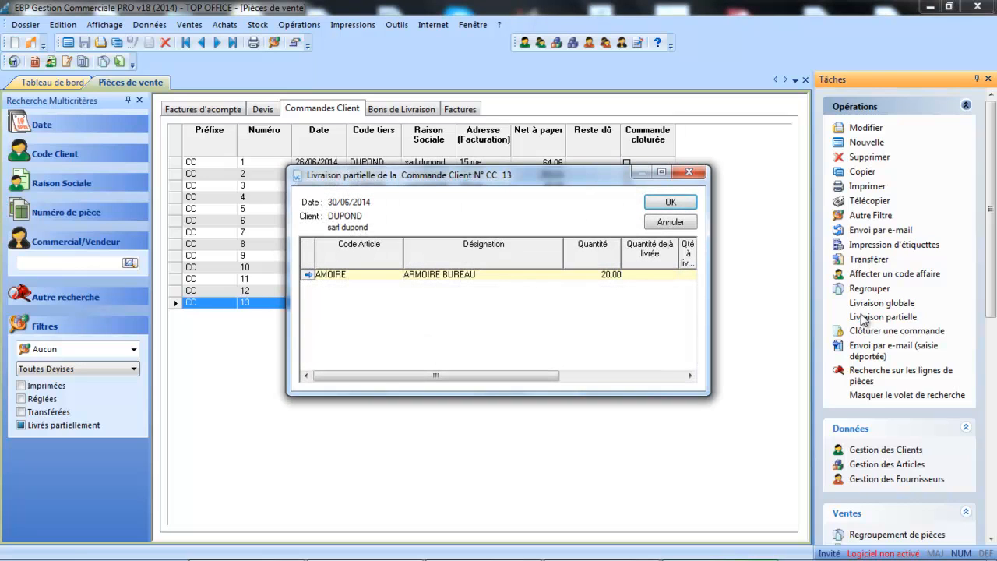
left_click(661, 173)
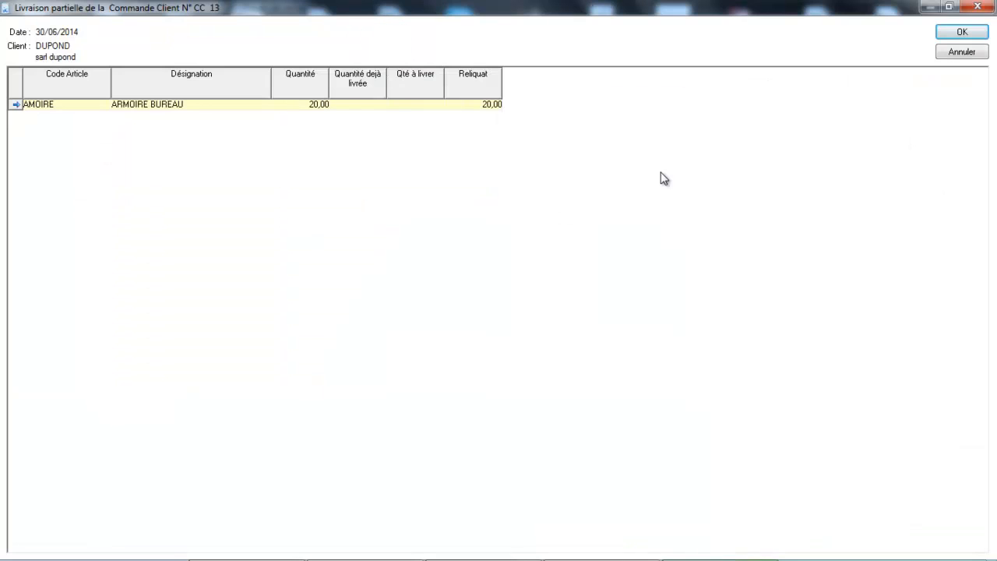
left_click(405, 106)
type("114")
key("BackSpace")
key("Tab")
key("Tab")
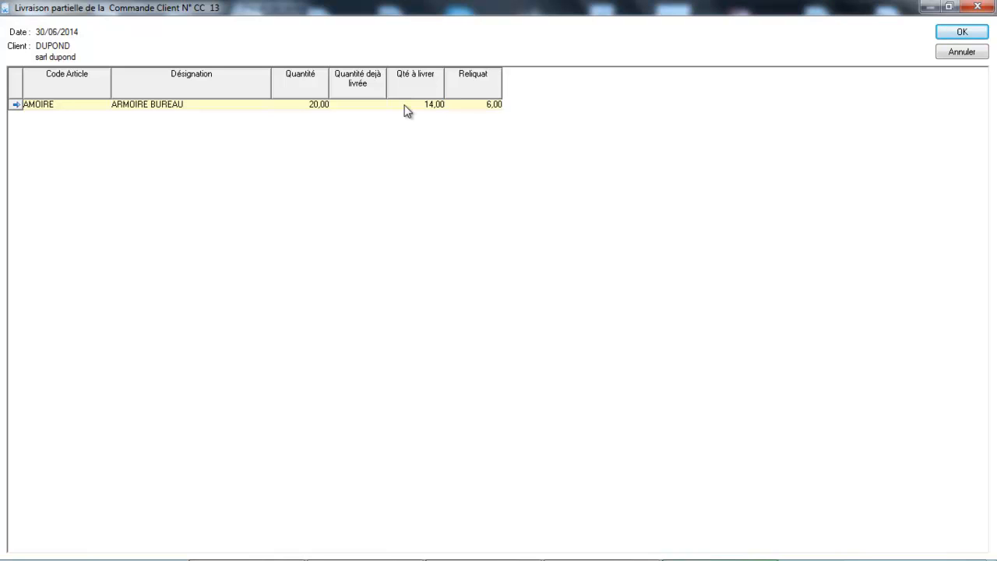
left_click(963, 34)
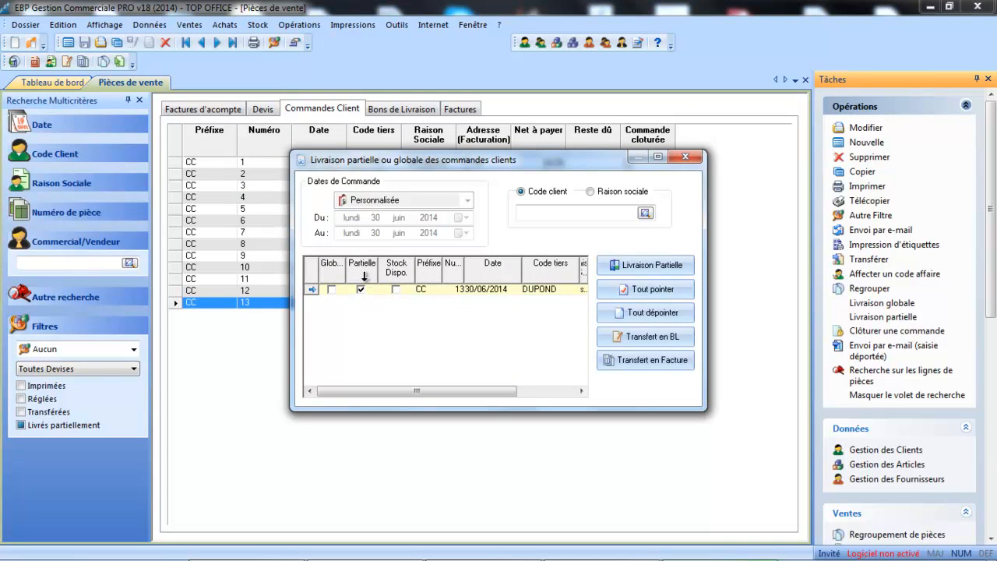
- Transfer the partial delivery to a Bon de livraison with the default options, confirming the processing and choosing to edit the generated document
left_click(638, 339)
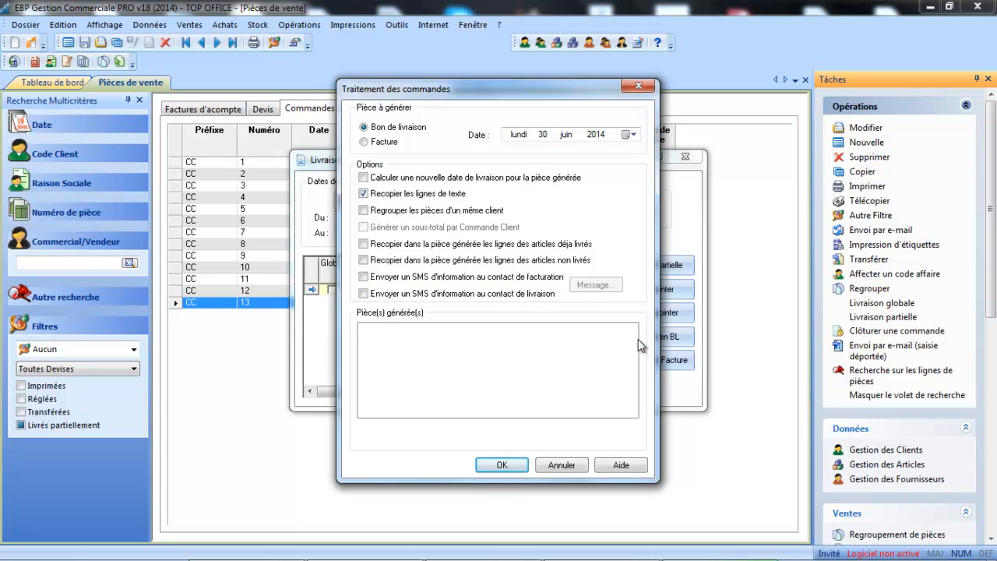
left_click(499, 464)
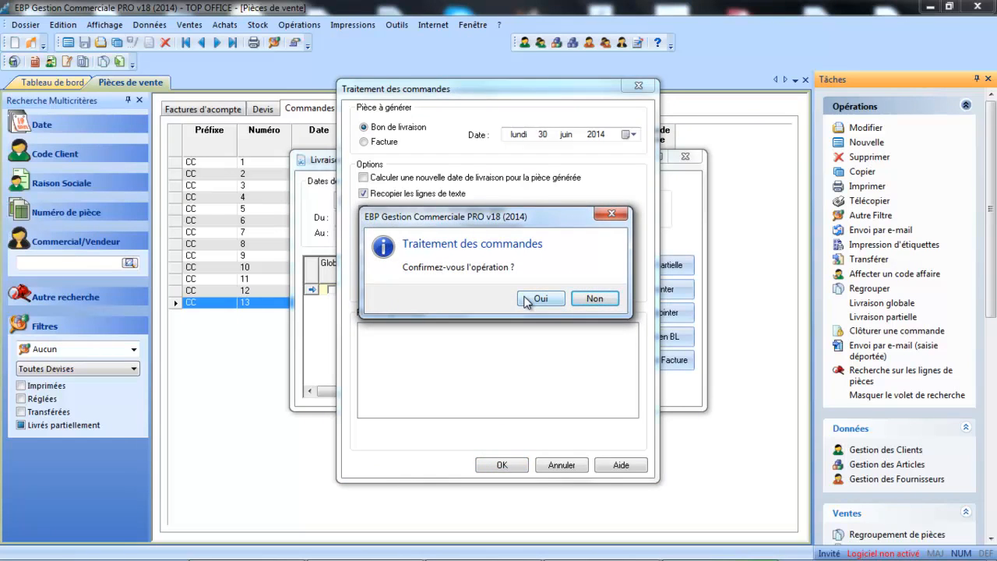
left_click(528, 300)
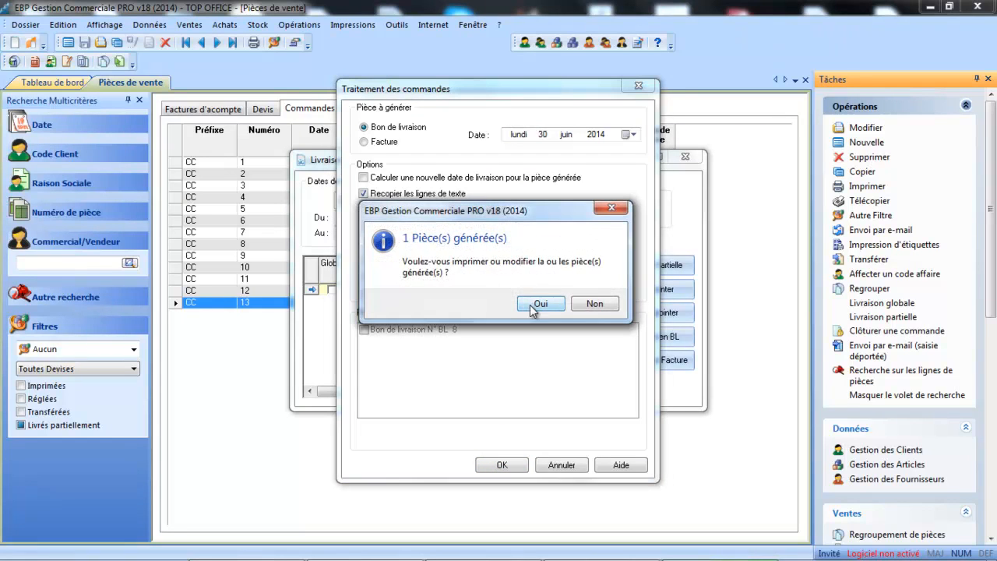
left_click(531, 304)
- Open the generated delivery note for modification to check its ARMOIRE BUREAU line, and close it
left_click(364, 331)
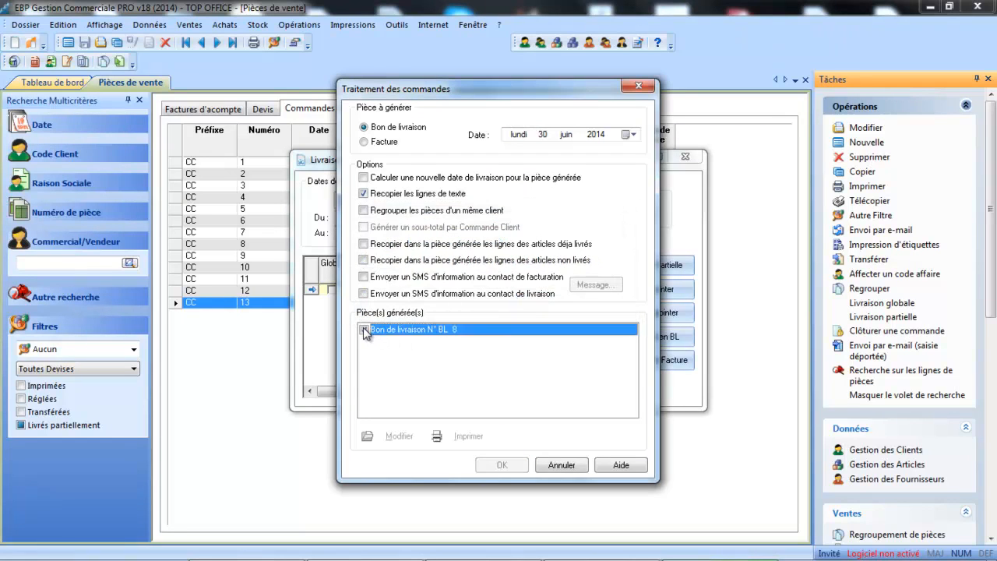
left_click(393, 435)
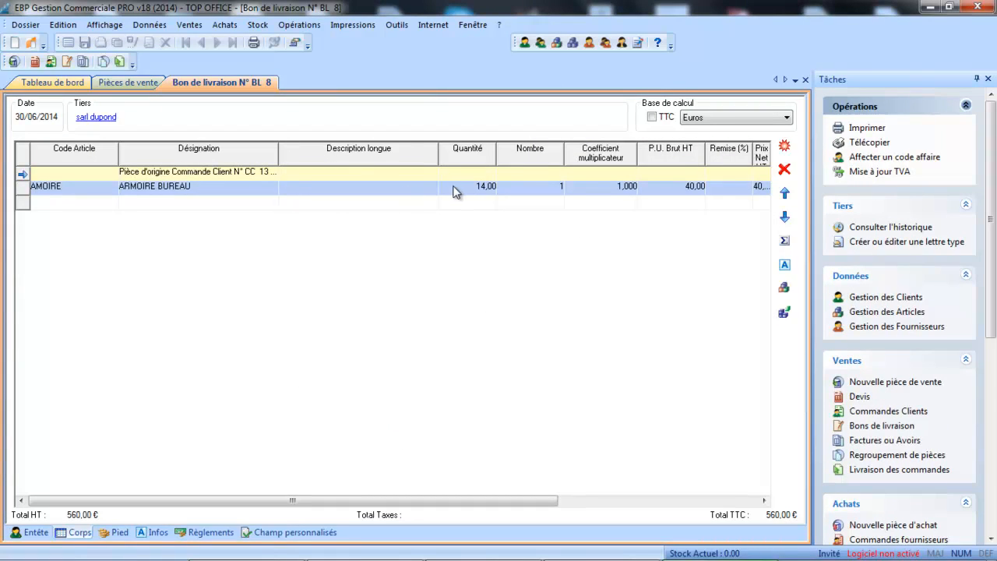
left_click(806, 80)
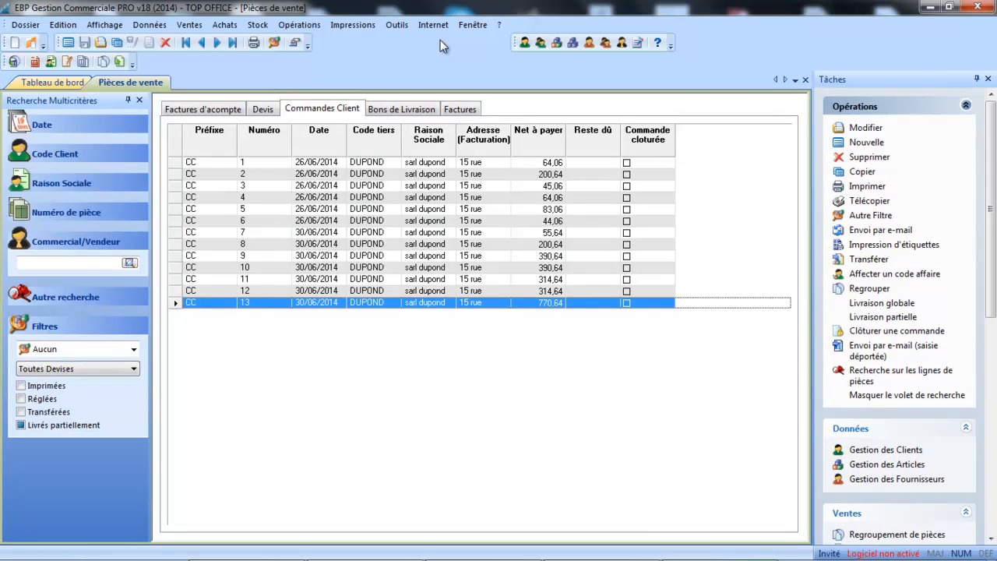
- Locate the new delivery note at the end of the delivery notes list and return to the customer orders list
left_click(397, 109)
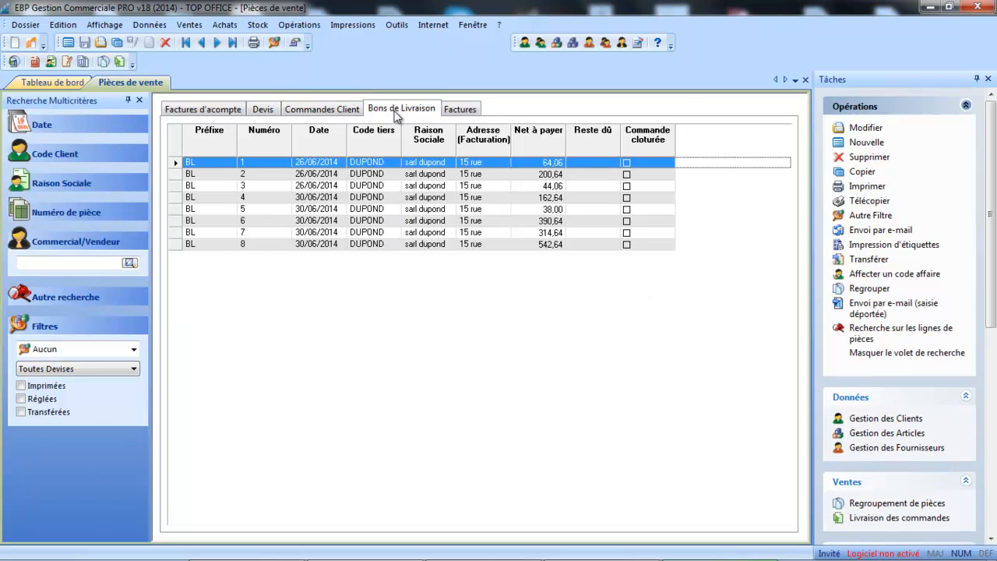
left_click(363, 246)
left_click(303, 113)
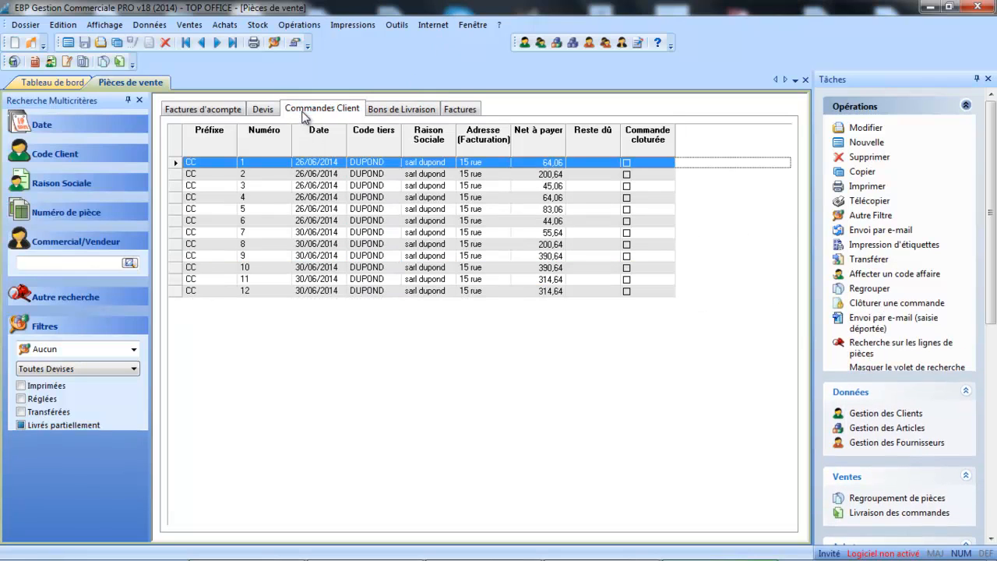
- Preview the last listed customer order with the model Commande avec quantités livrées, commandées et reliquats, and consult the order's own lines
left_click(327, 293)
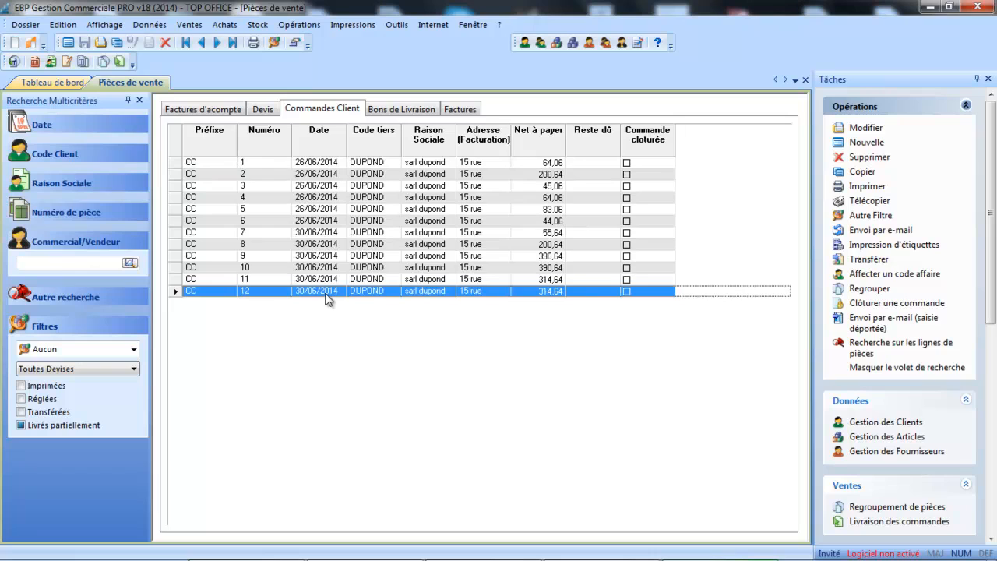
right_click(326, 299)
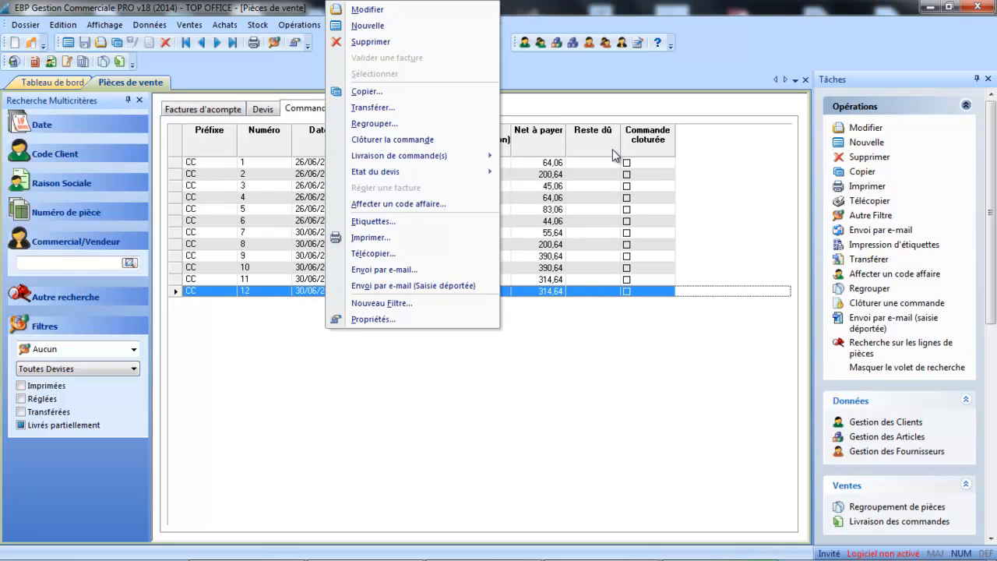
left_click(372, 237)
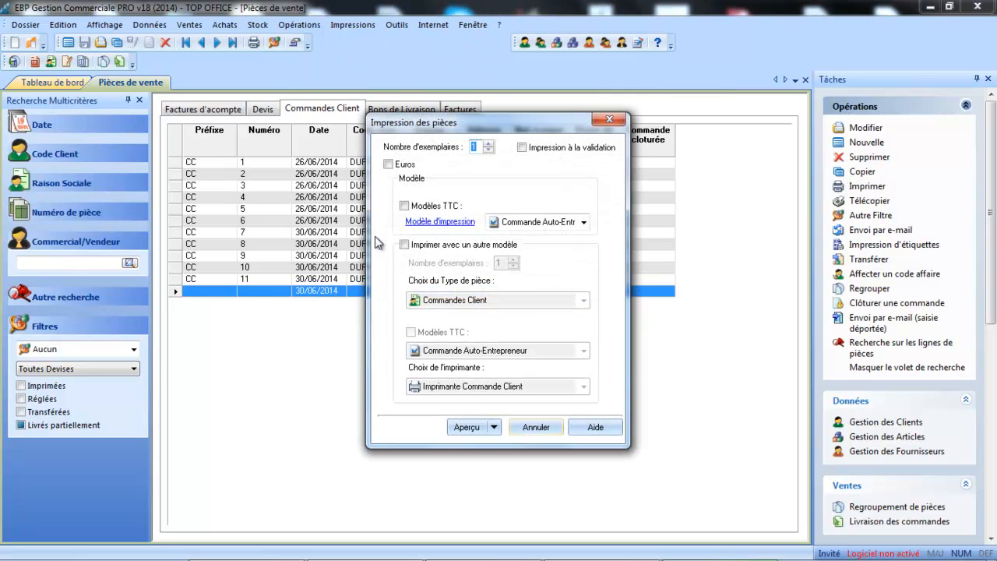
left_click(584, 222)
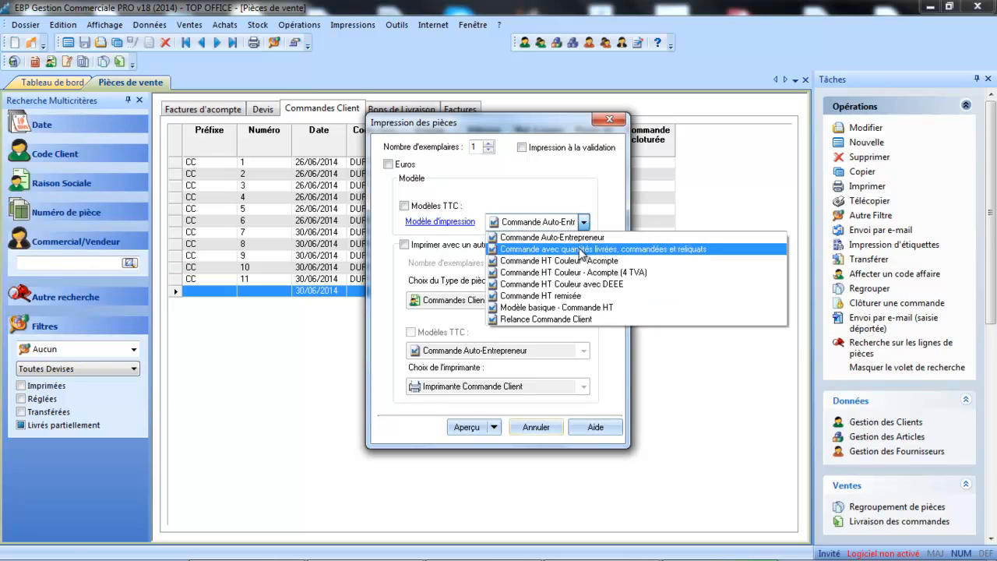
left_click(581, 250)
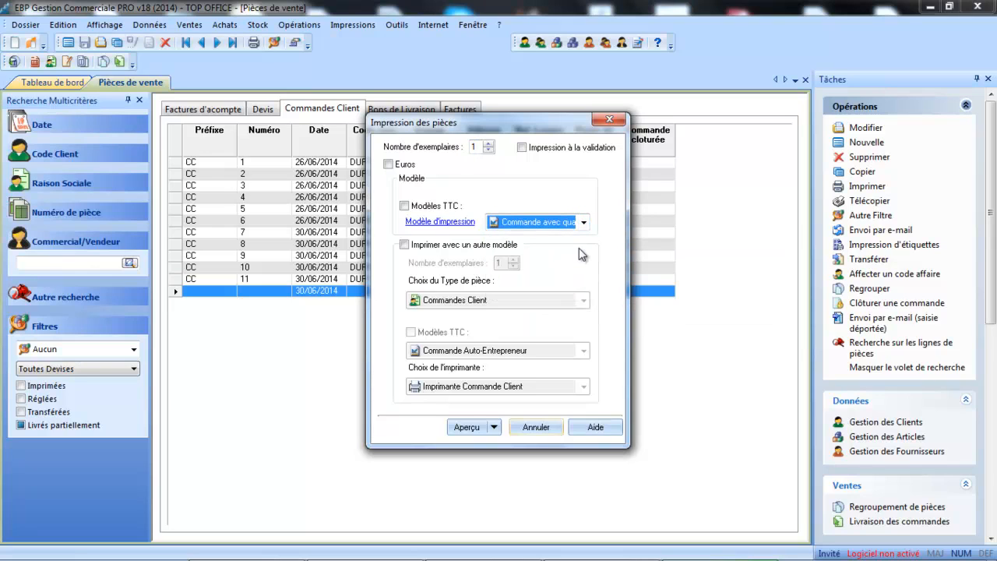
left_click(466, 427)
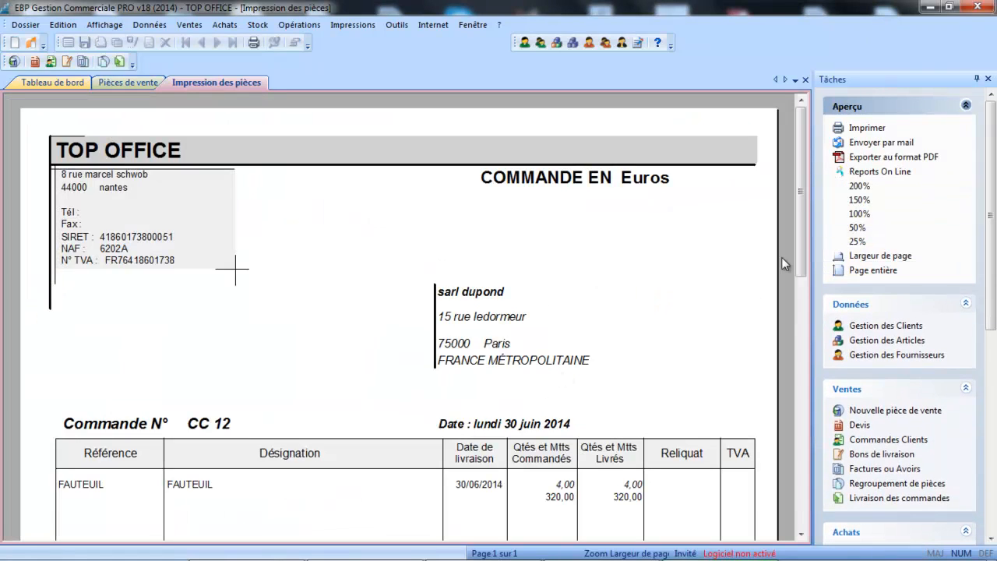
left_click_drag(808, 233, 809, 309)
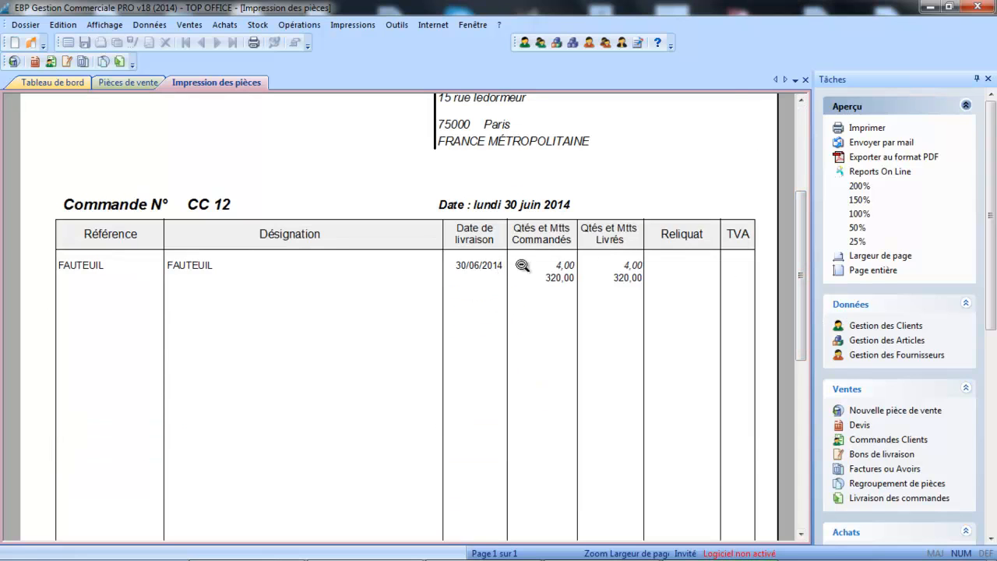
left_click(806, 80)
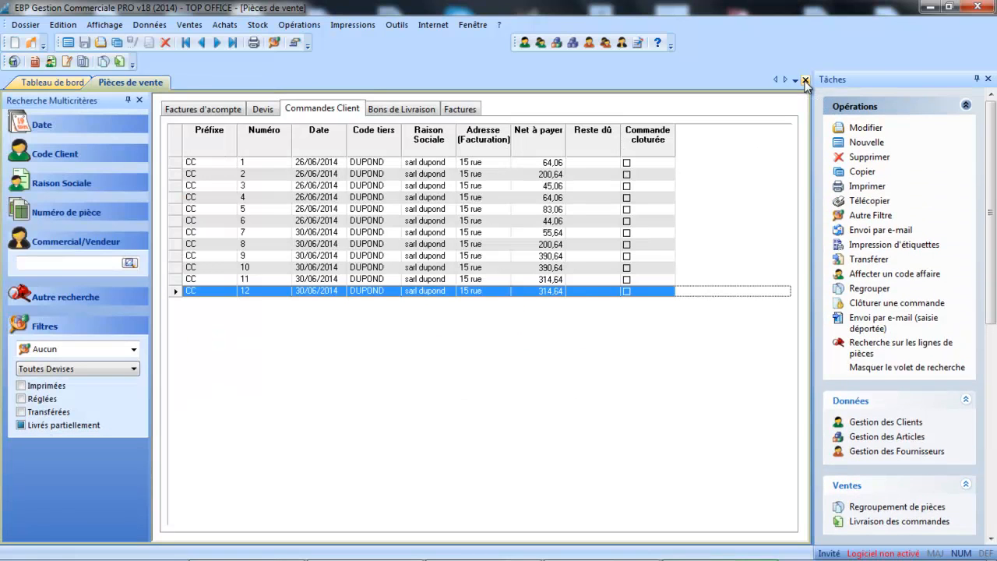
double_click(404, 291)
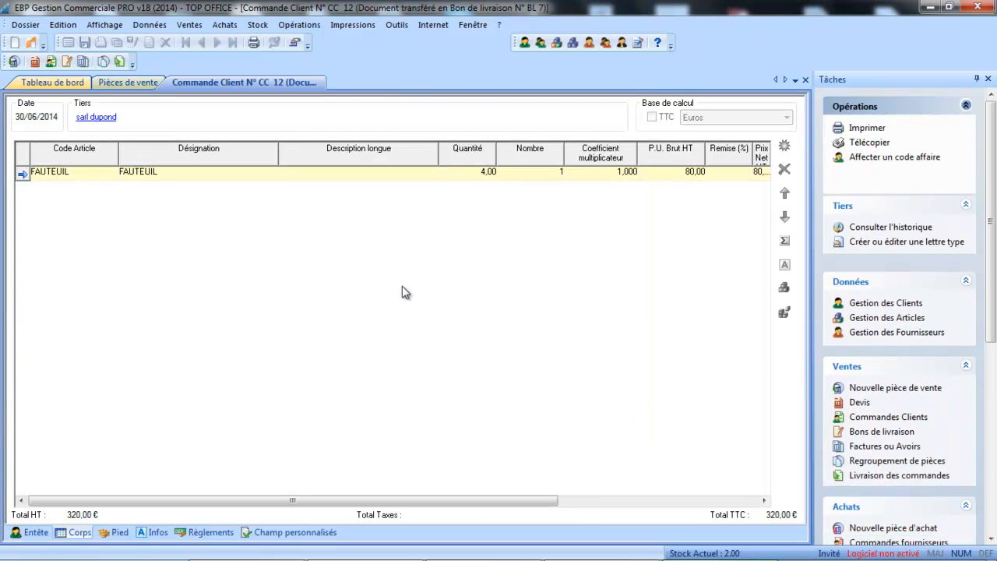
left_click(805, 80)
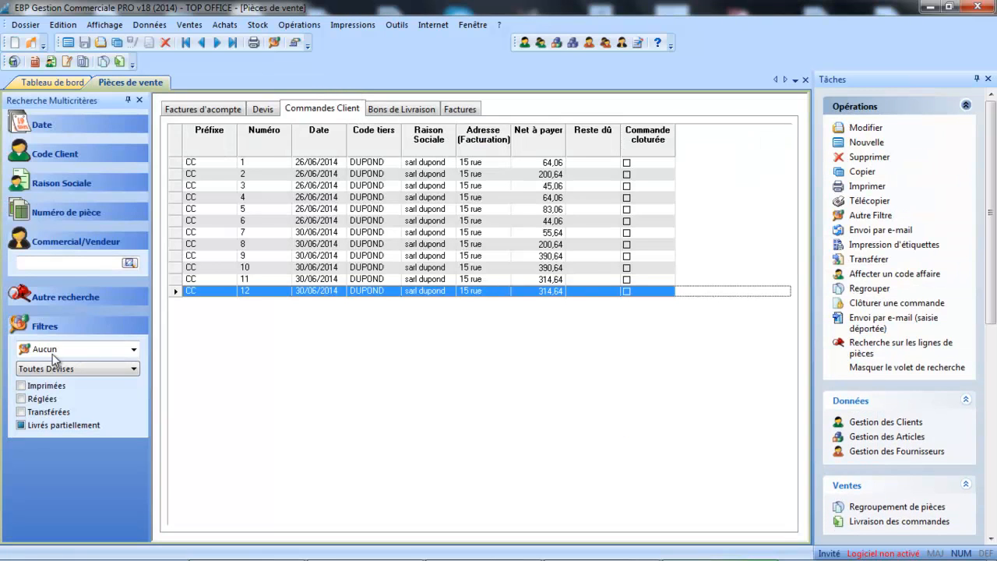
- Filter the customer orders to partially delivered ones and preview the ARMOIRE BUREAU order with the model Commande avec quantités livrées, commandées et reliquats
left_click(21, 425)
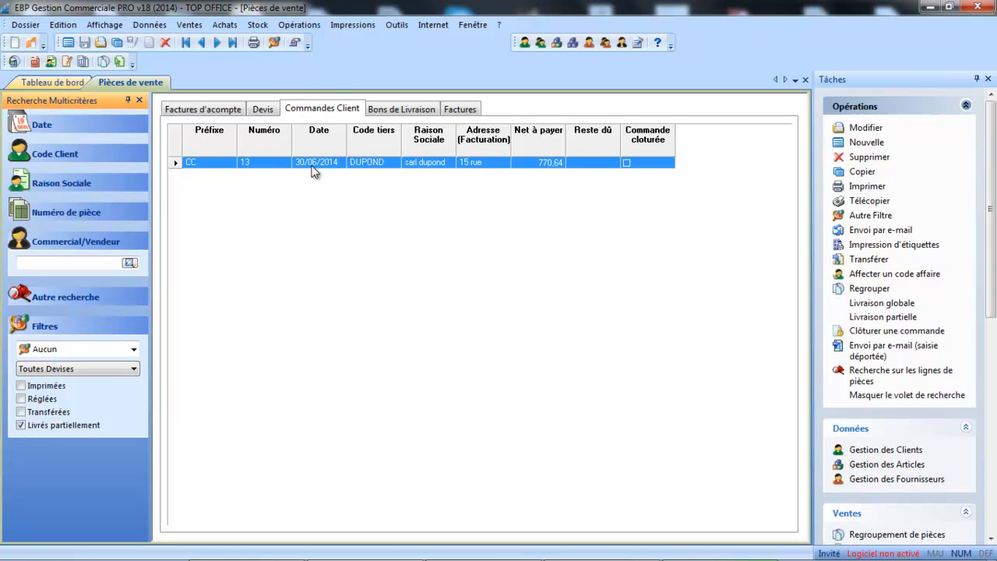
left_click(865, 187)
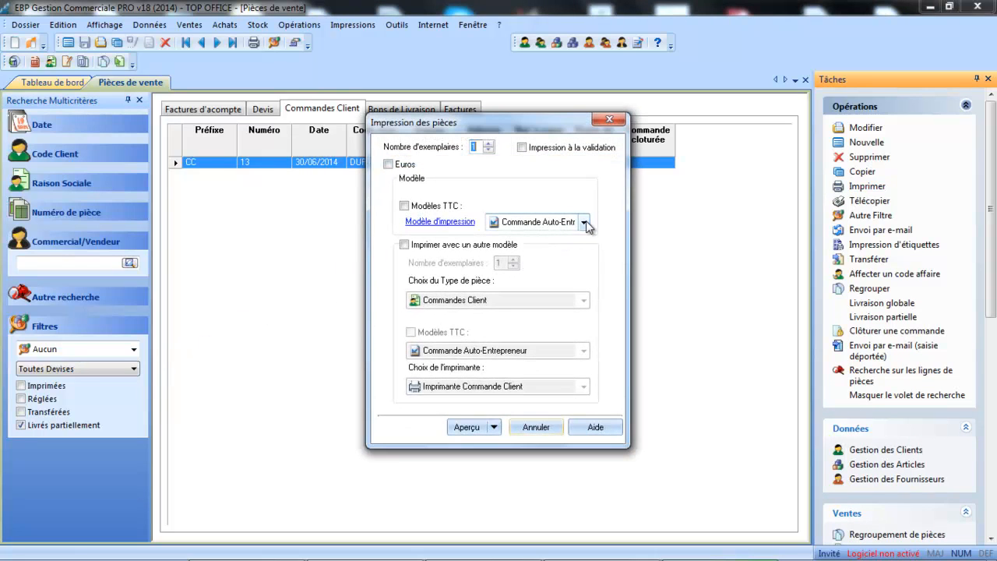
left_click(583, 222)
left_click(579, 250)
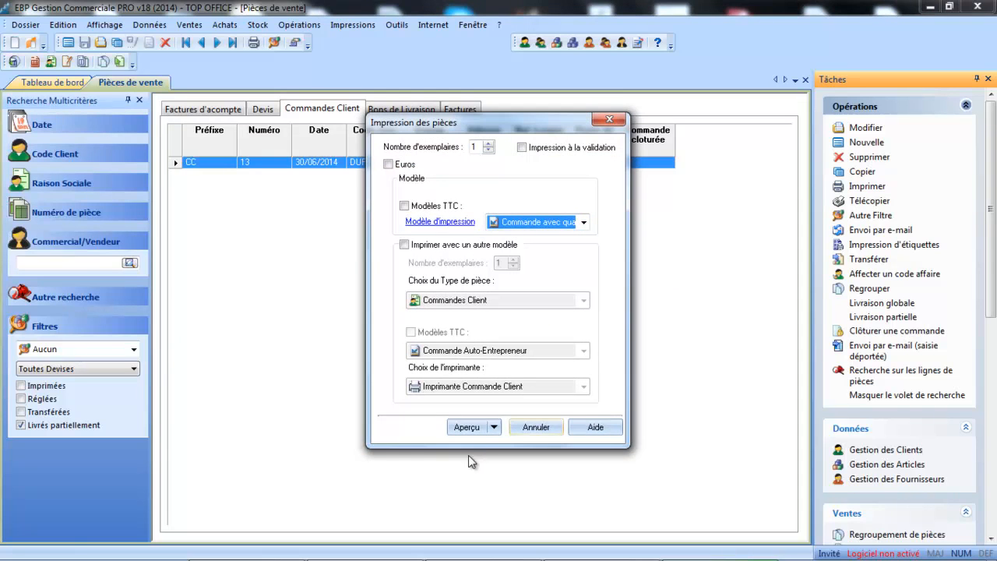
left_click(467, 430)
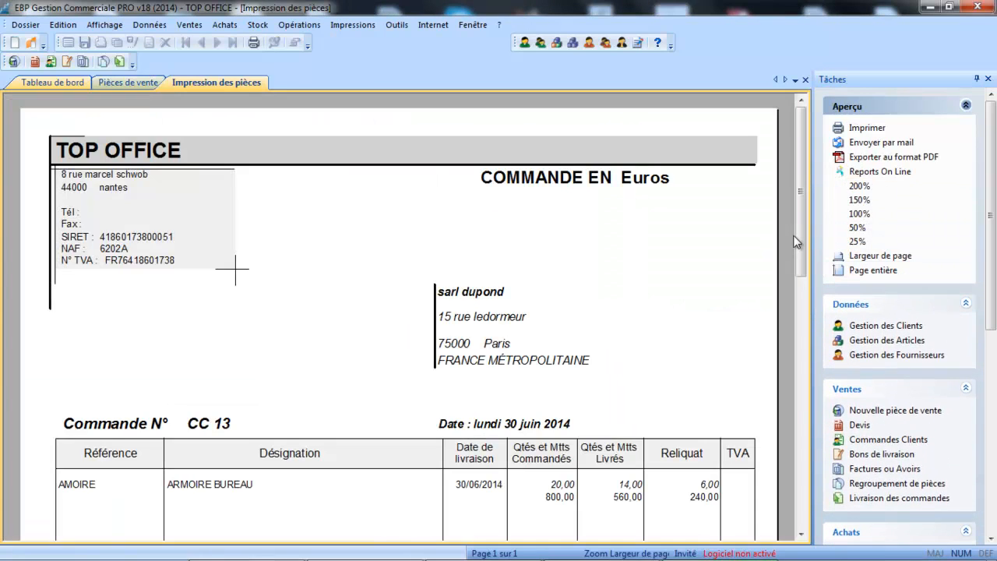
left_click_drag(797, 231, 797, 326)
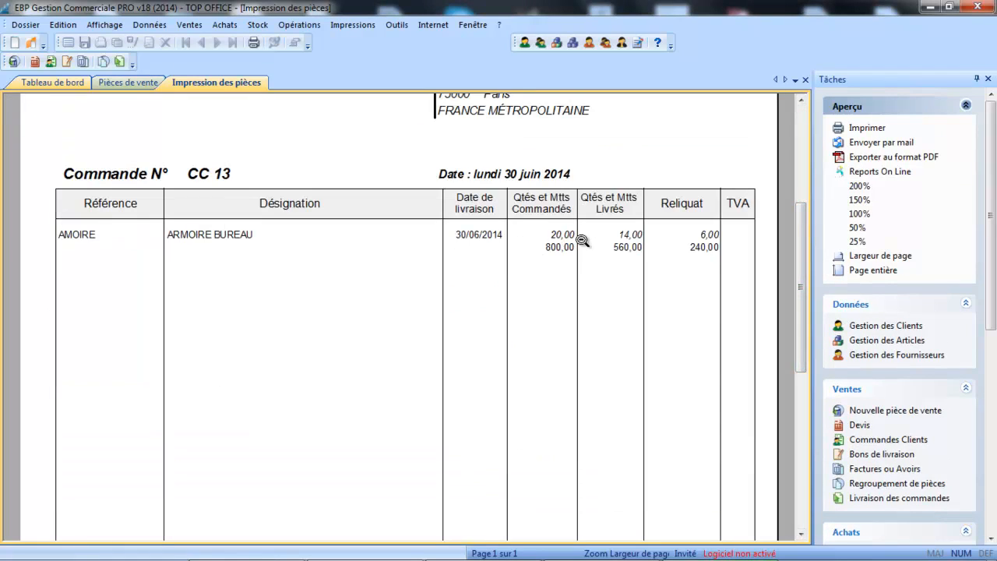
left_click(806, 80)
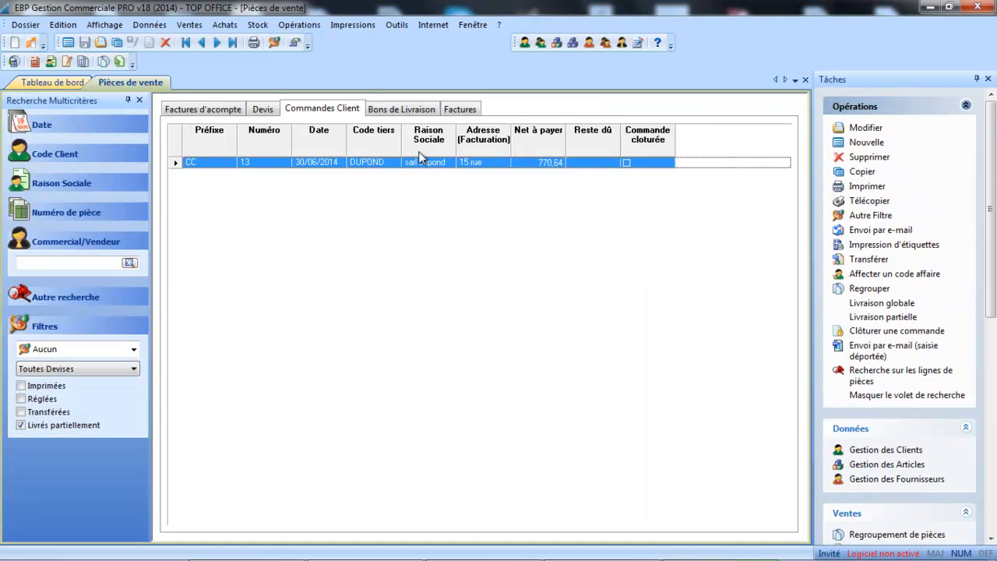
- Consult the delivery notes list, and compare the customer orders under each state of the Livrés partiellement filter, leaving it unchecked
left_click(374, 111)
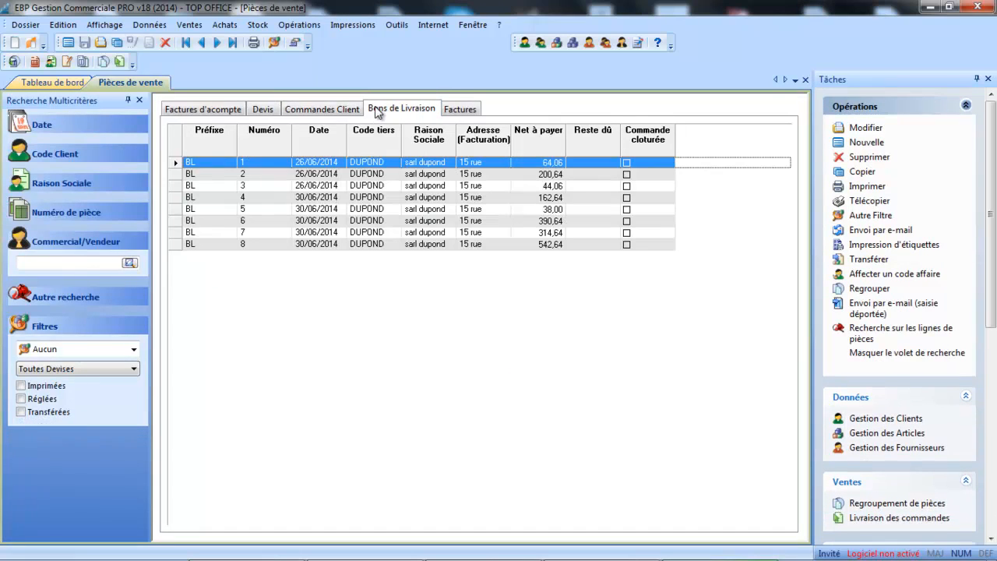
left_click(319, 109)
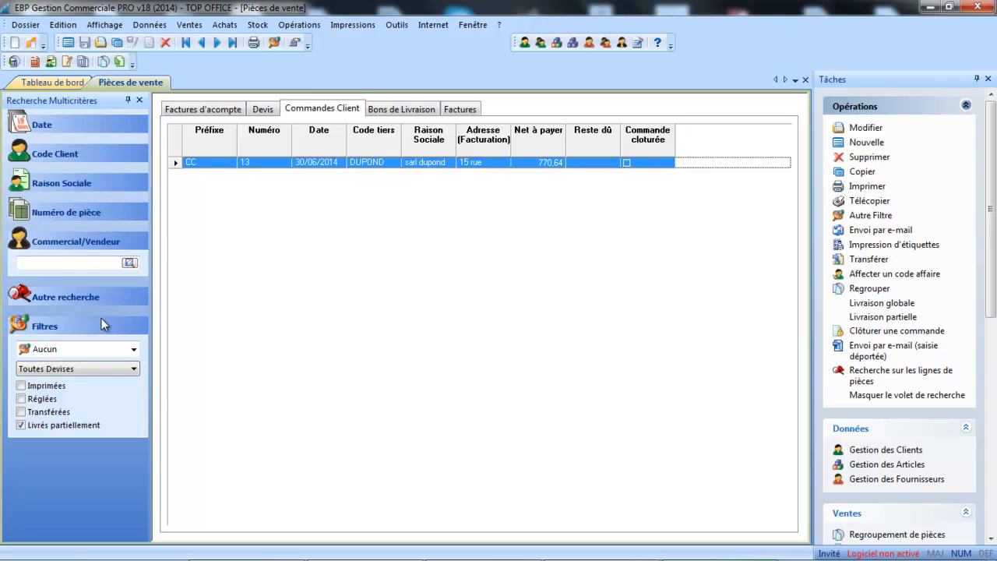
left_click(21, 426)
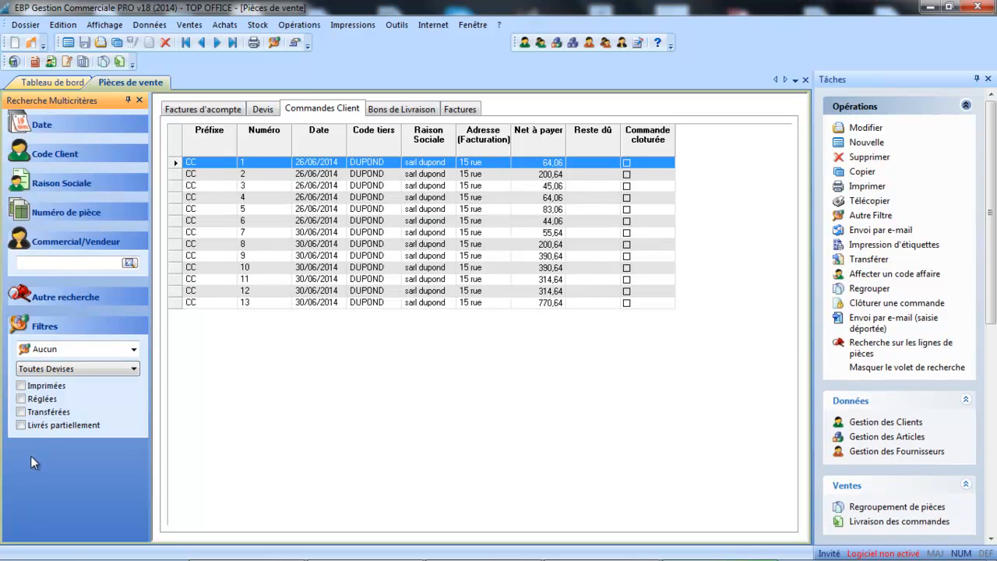
left_click(21, 425)
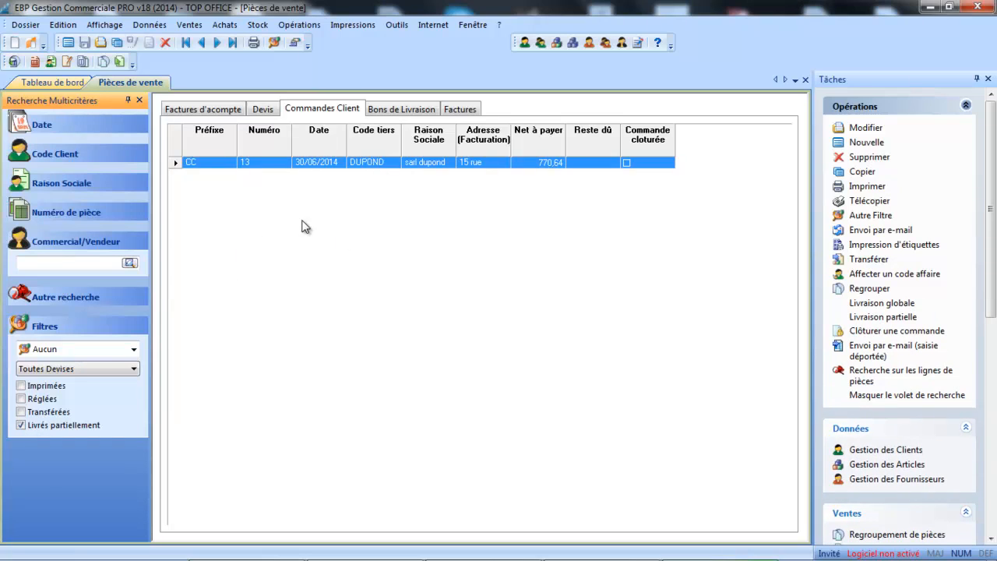
left_click(21, 425)
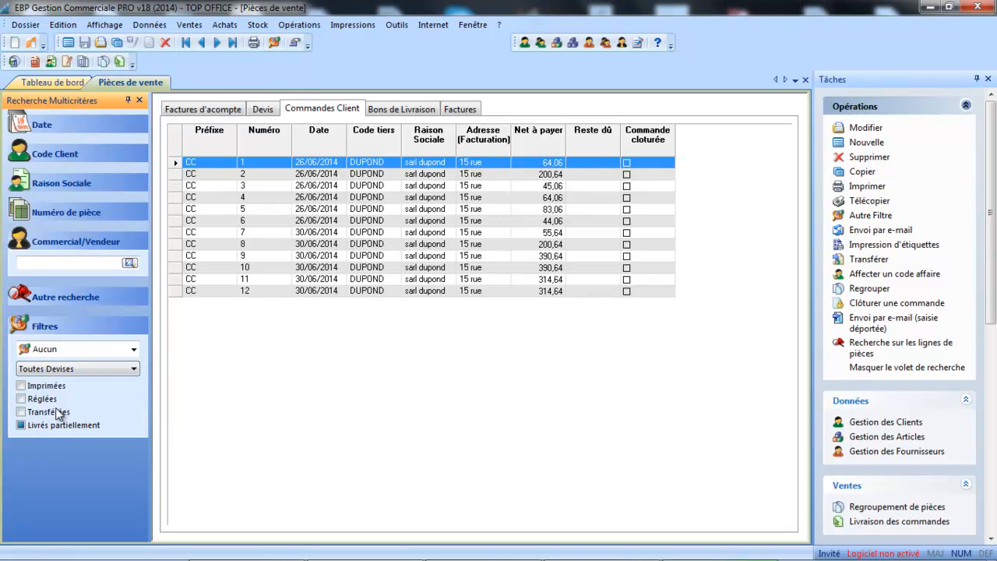
left_click(22, 426)
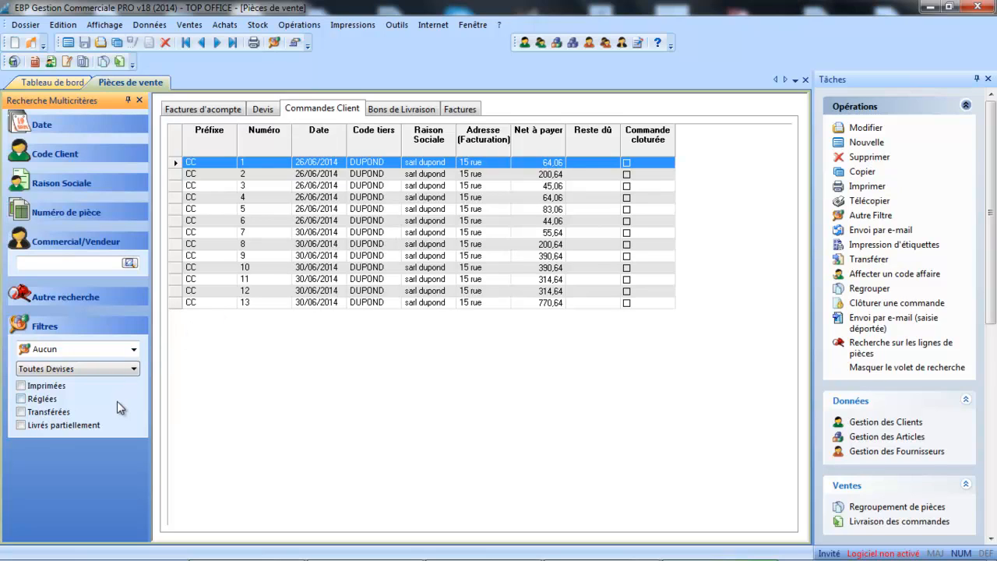
- Compare the partially delivered customer orders with the remaining ones by switching the Livrés partiellement filter state
left_click(22, 426)
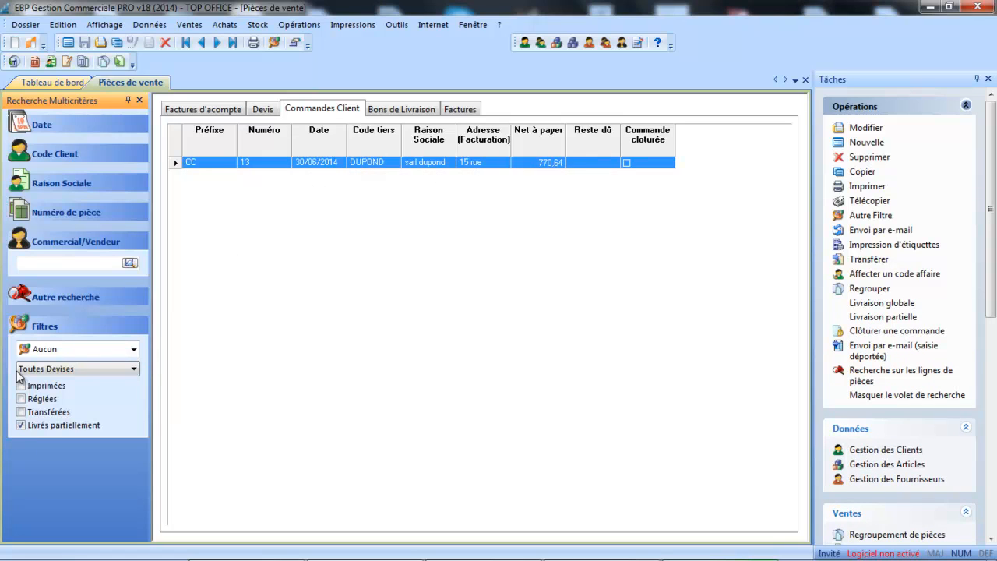
left_click(21, 426)
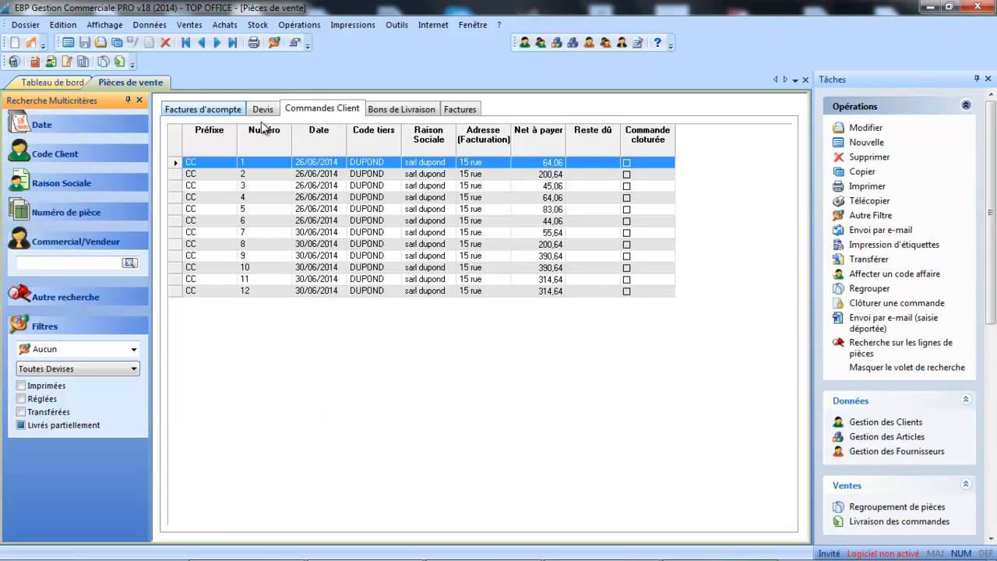
- Create a new supplier order (Commande Fournisseur) for supplier HP
left_click(232, 32)
left_click(243, 67)
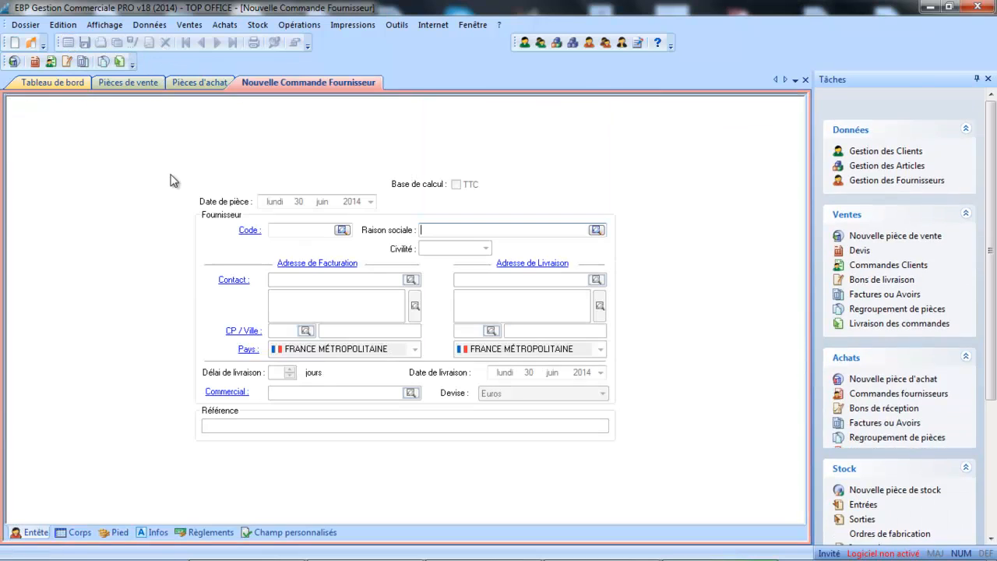
left_click(342, 232)
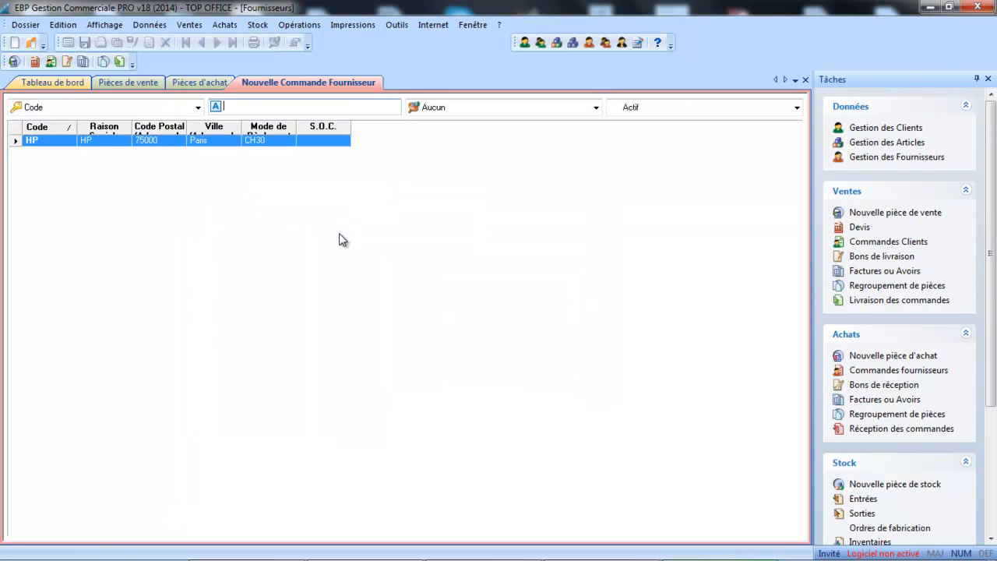
double_click(234, 141)
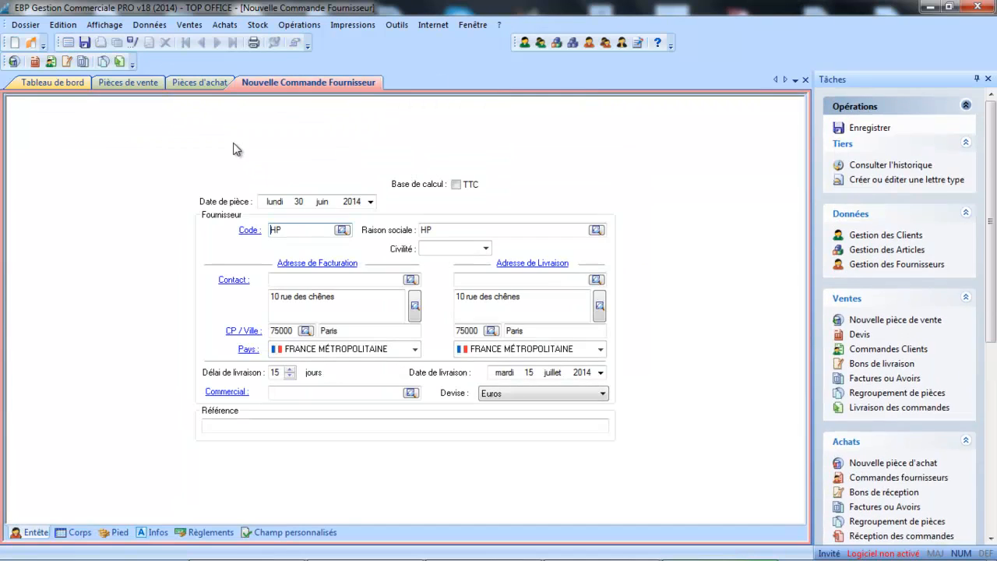
- Add a line for article ARMOIRE BUREAU with quantity 6 to the supplier order's body
left_click(81, 533)
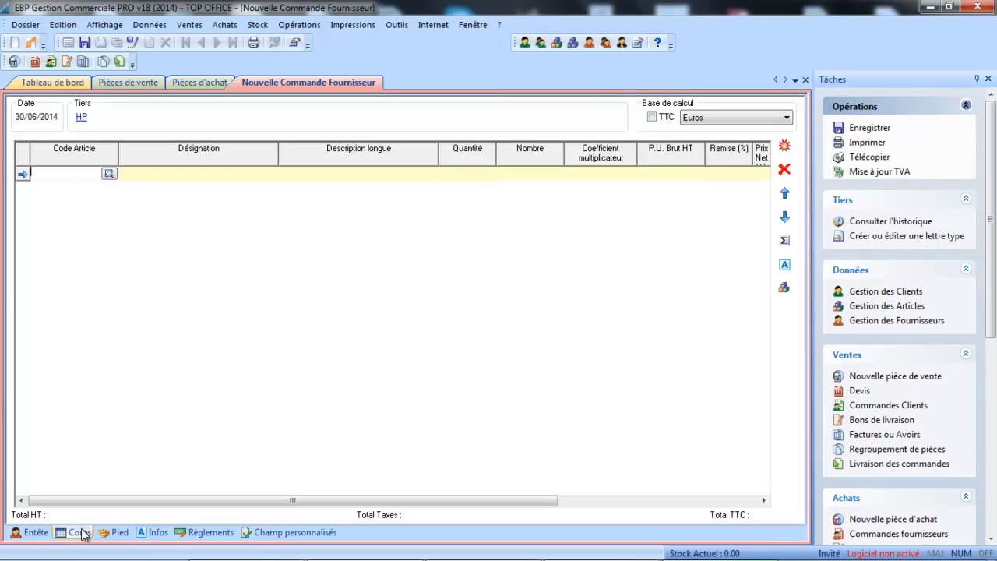
left_click(109, 174)
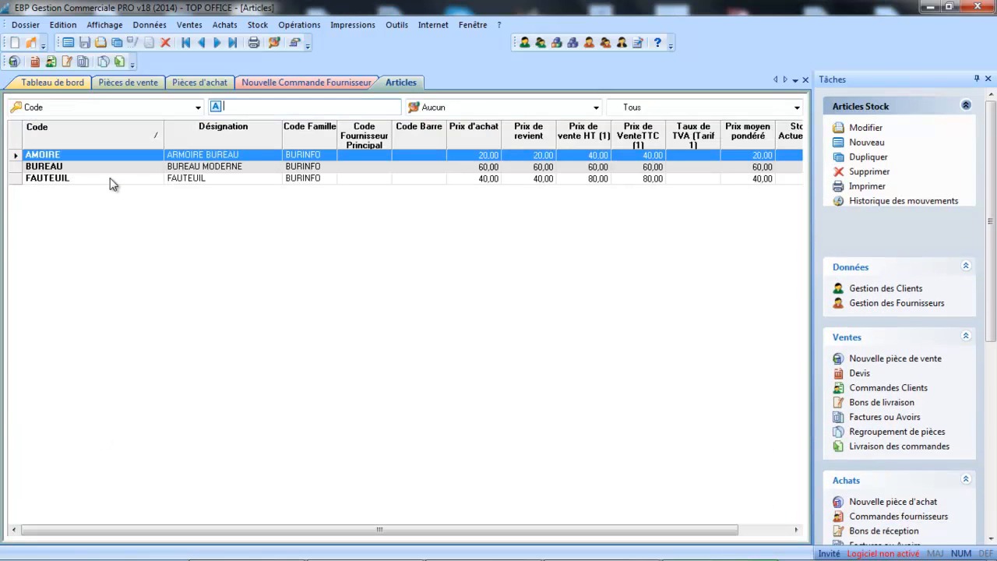
double_click(125, 153)
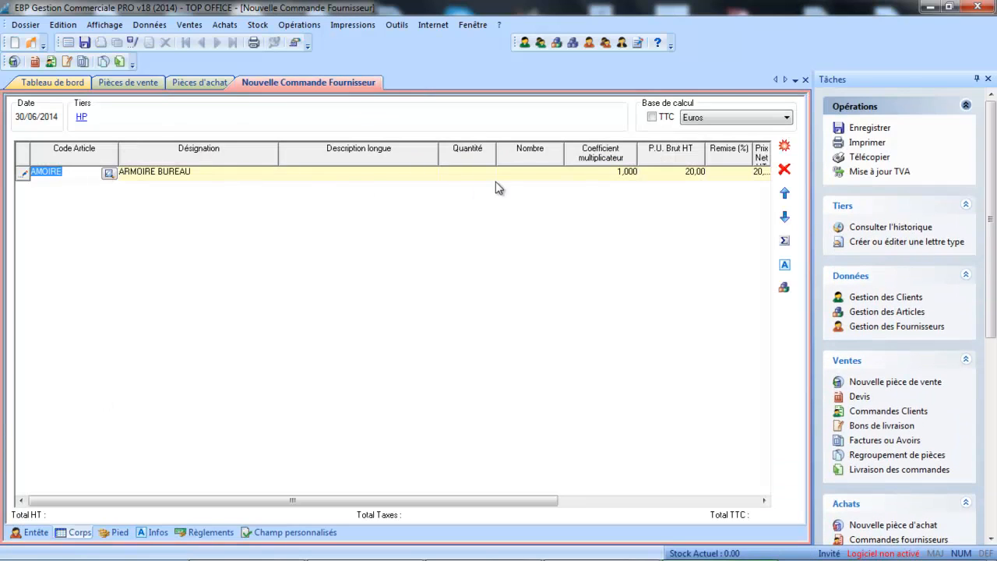
left_click(479, 174)
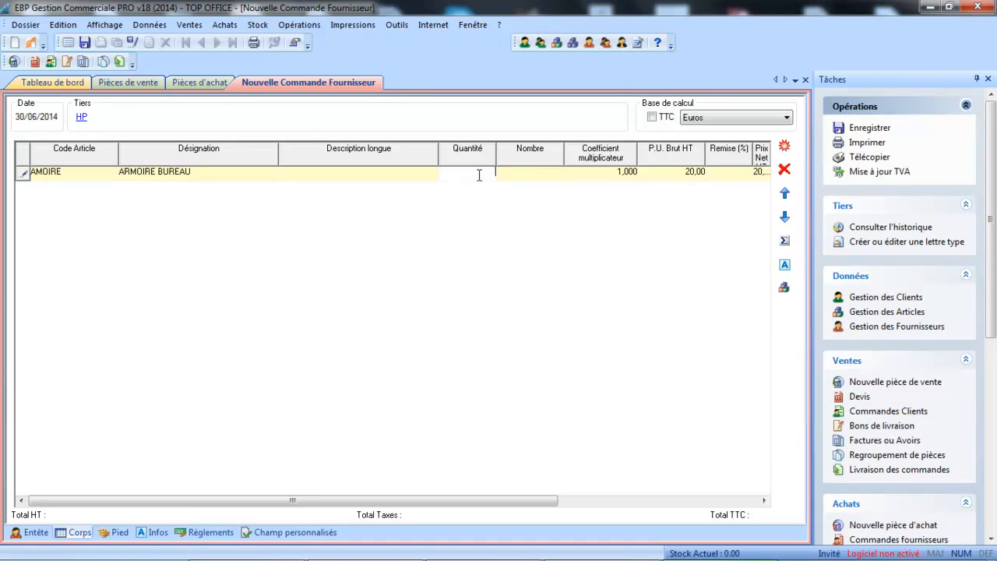
key("Return")
key("Return")
key("Return")
key("Return")
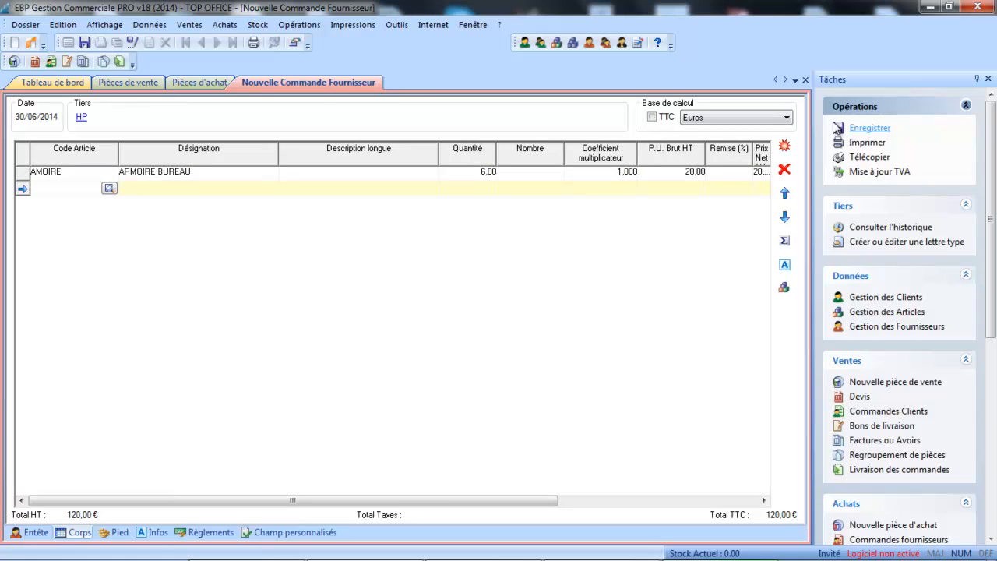
- Save the supplier order and close it
left_click(853, 128)
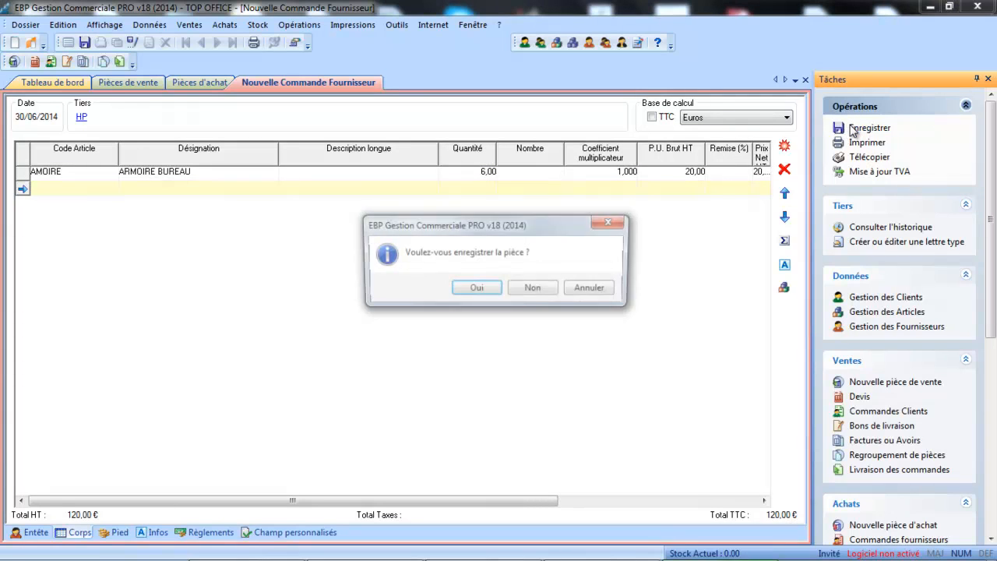
left_click(473, 288)
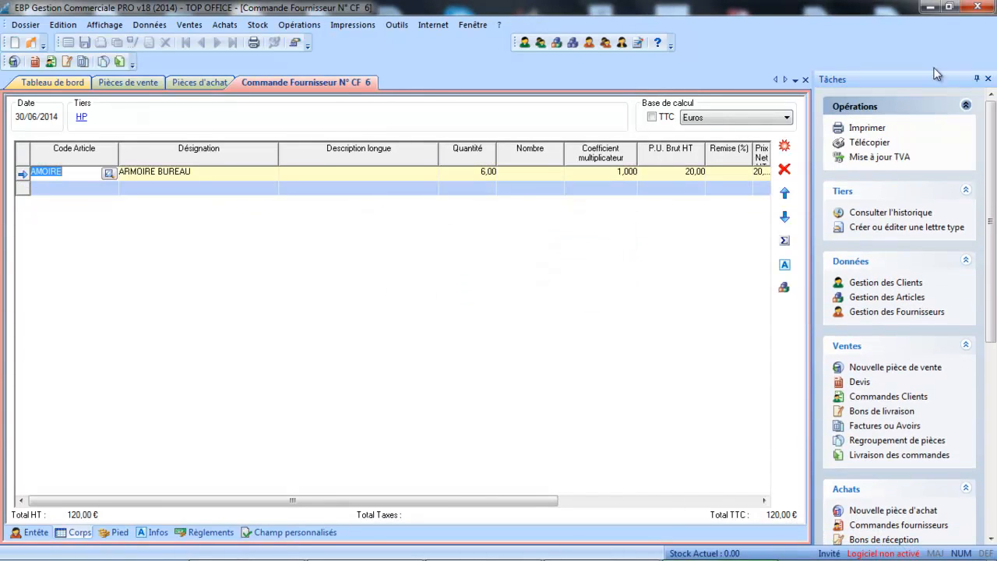
left_click(806, 80)
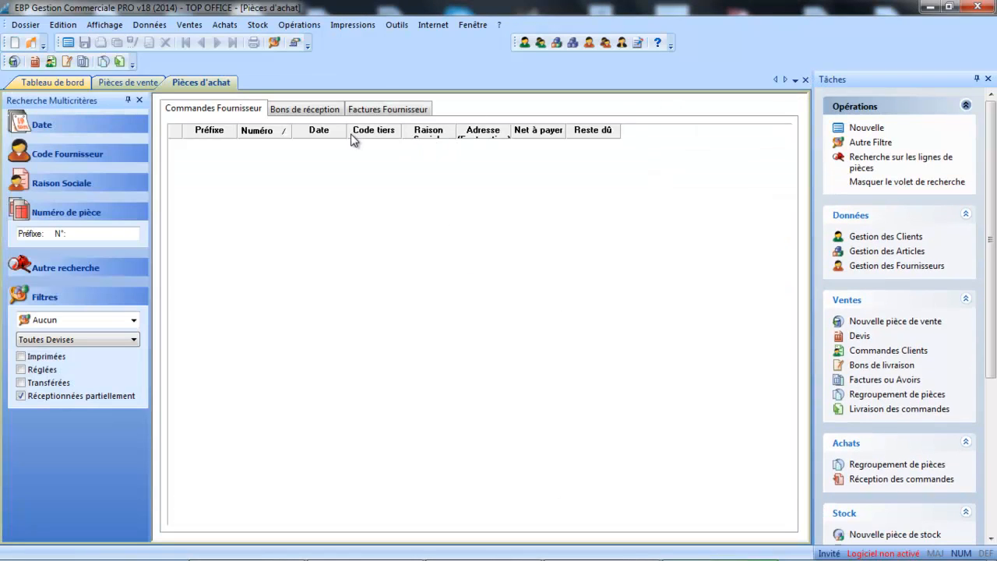
- List the supplier orders that are not partially received and transfer the last one into a Bon de réception
left_click(21, 396)
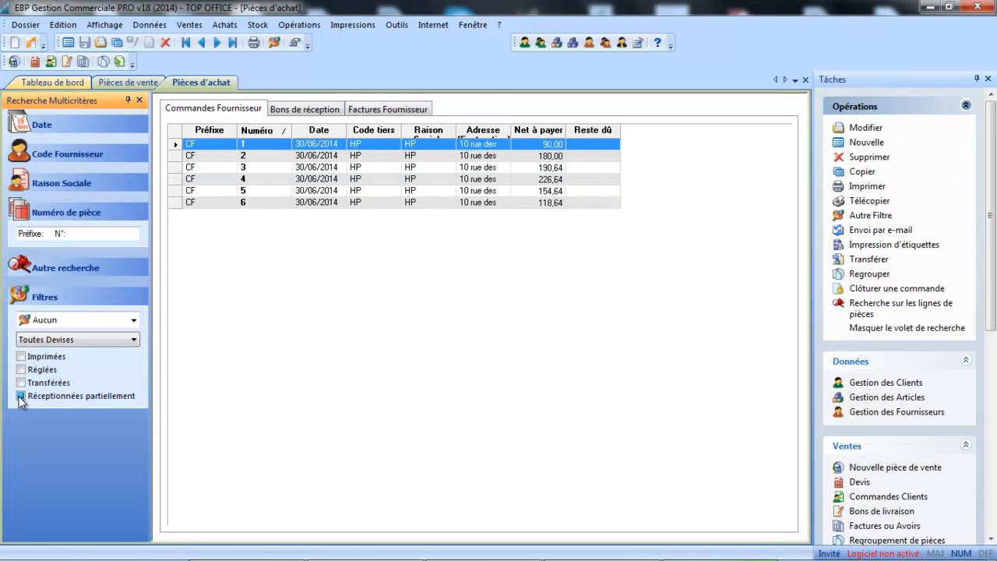
left_click(268, 205)
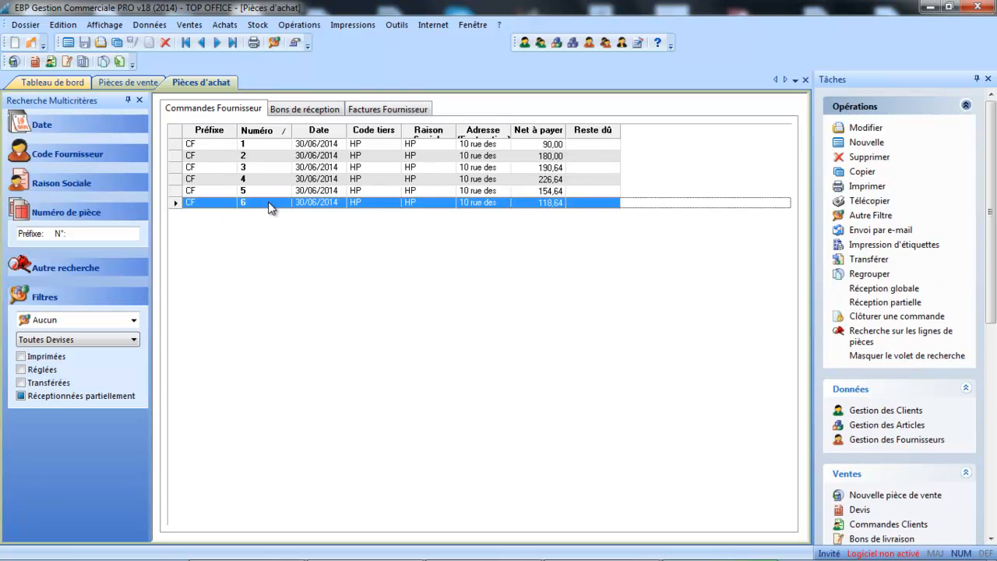
right_click(269, 206)
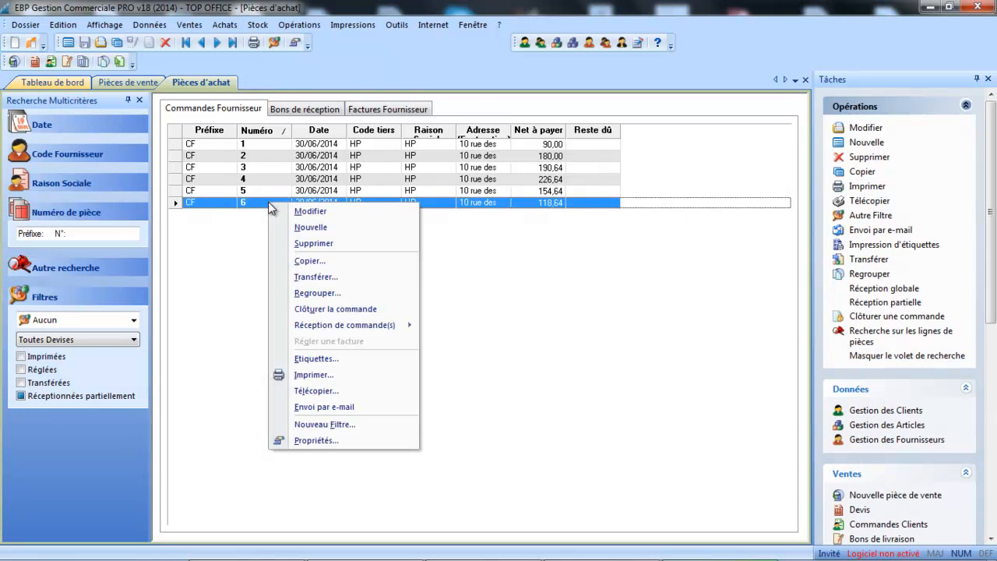
left_click(298, 279)
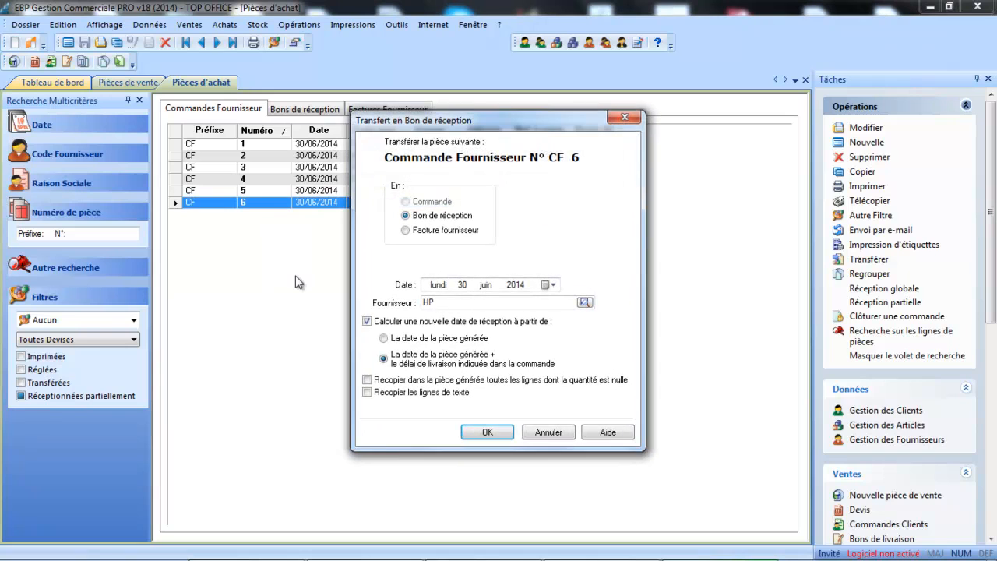
left_click(505, 433)
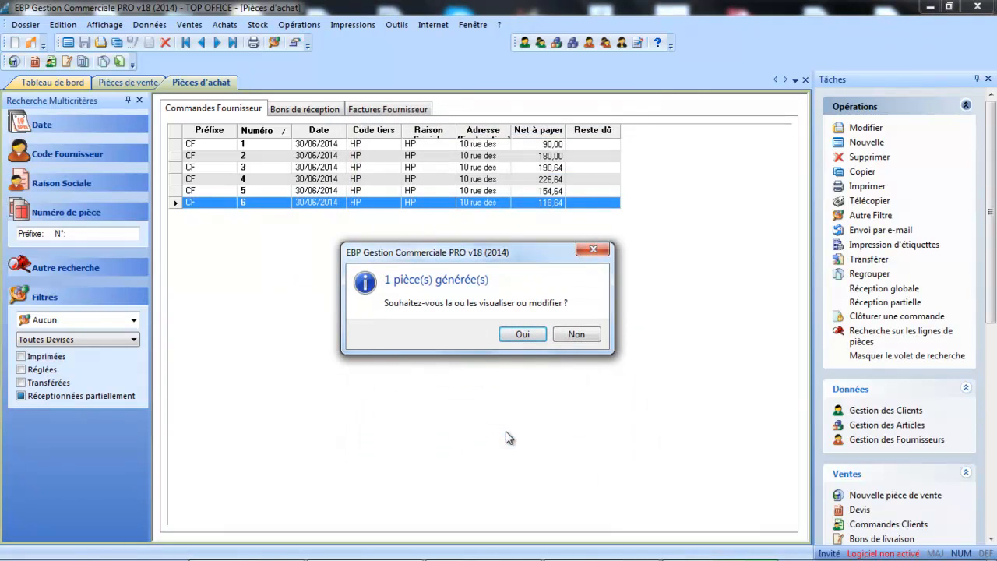
- Consult the generated reception note, decline the search for related customer orders, and return to the sales documents
left_click(536, 337)
left_click(231, 220)
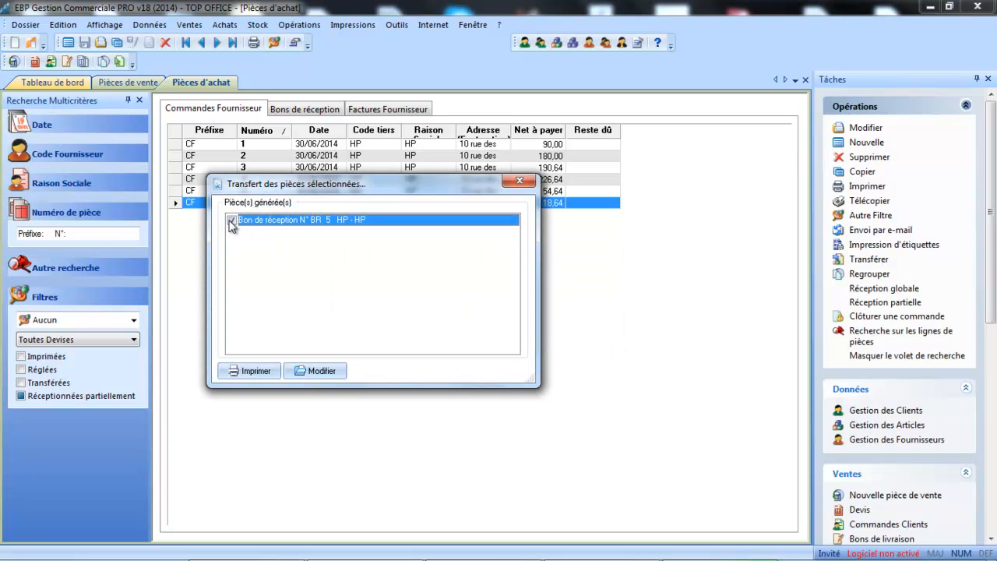
left_click(320, 373)
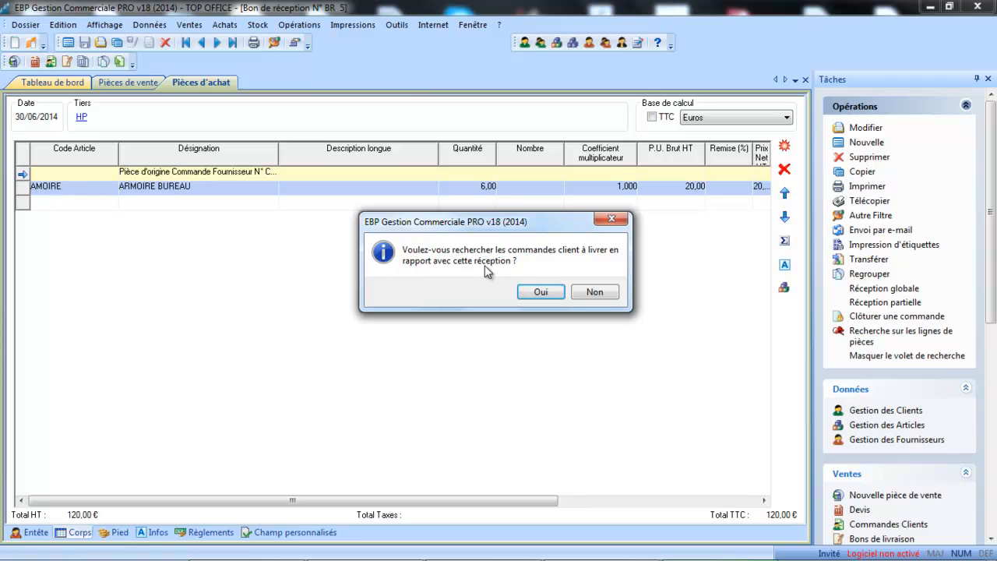
left_click(598, 292)
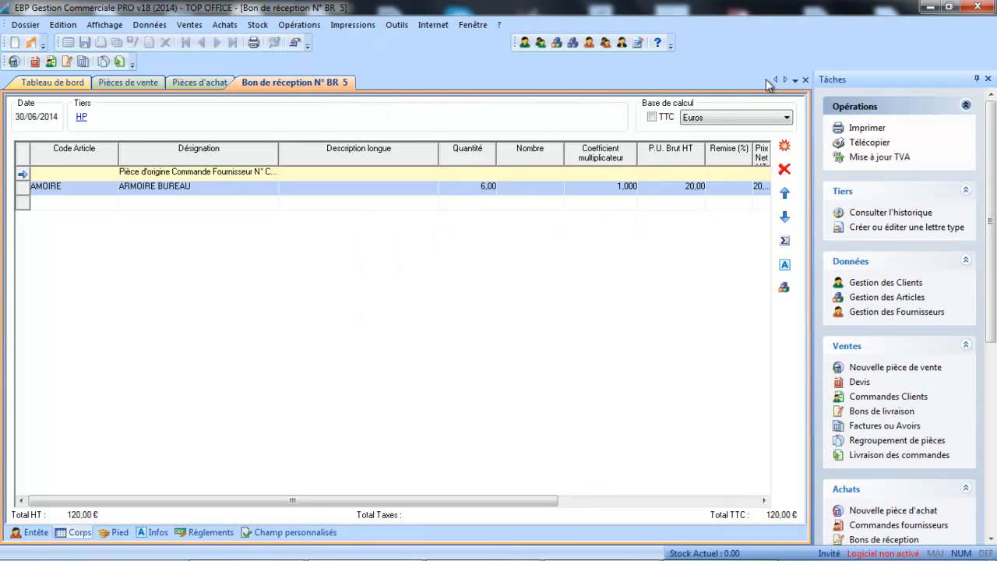
left_click(807, 81)
left_click(807, 80)
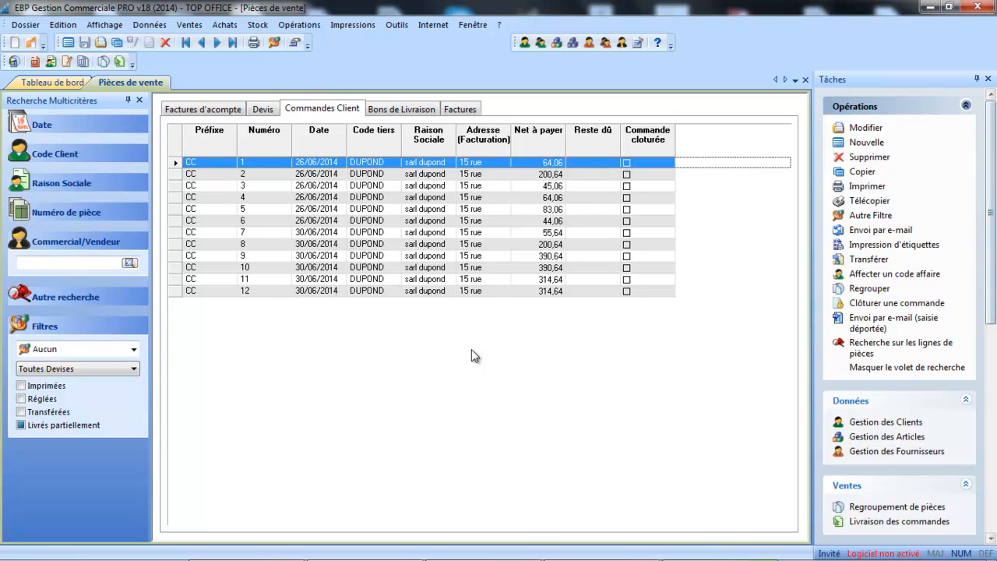
- Filter the customer orders to partially delivered ones and set a partial delivery of 6 ARMOIRE BUREAU on the listed order
left_click(21, 426)
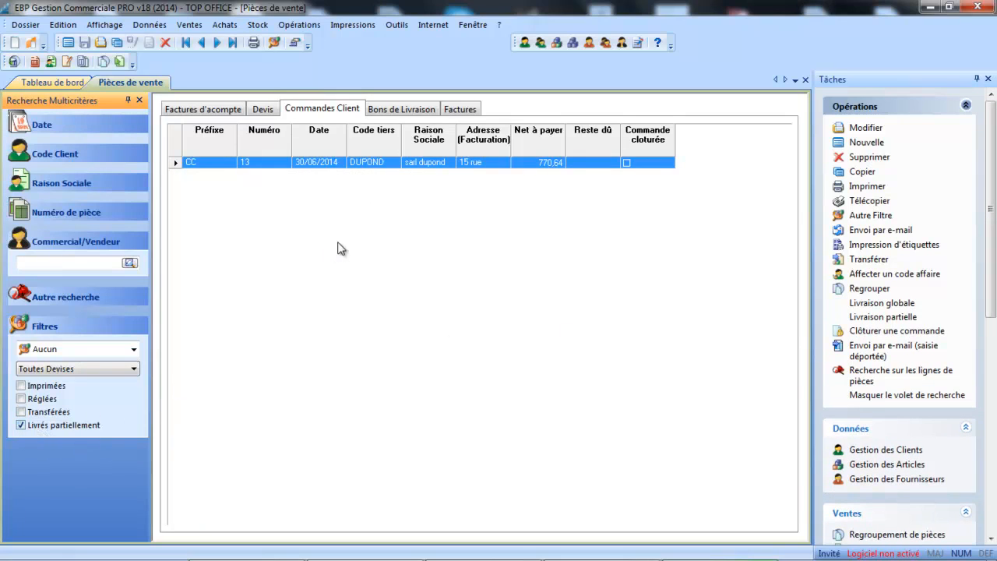
left_click(910, 319)
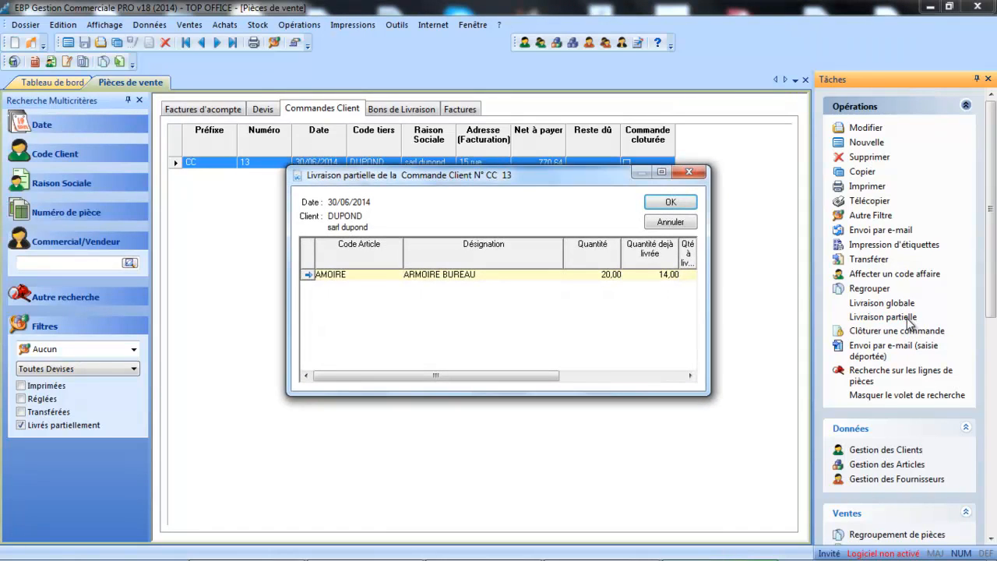
left_click(662, 172)
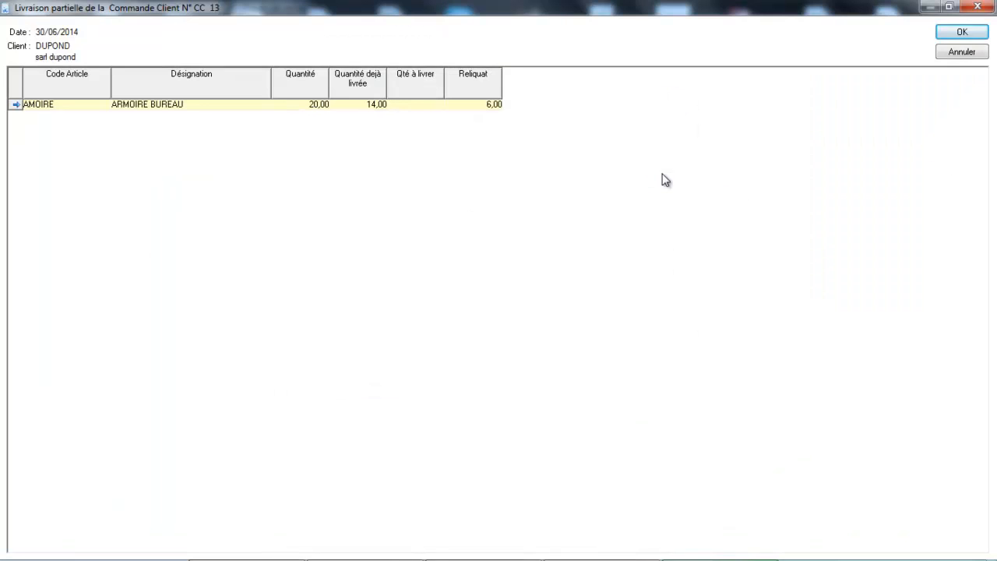
left_click(435, 105)
type("6")
key("Return")
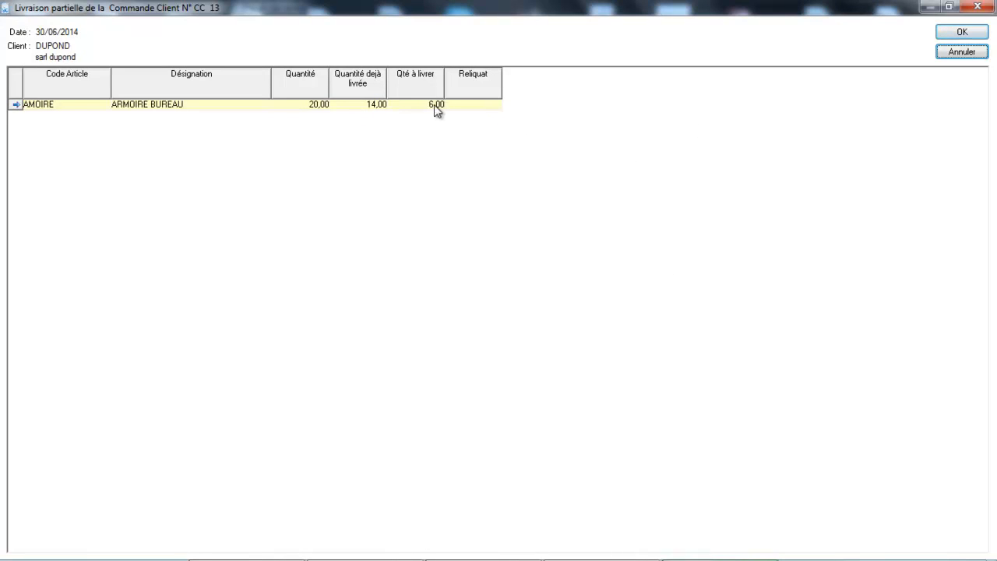
left_click(952, 35)
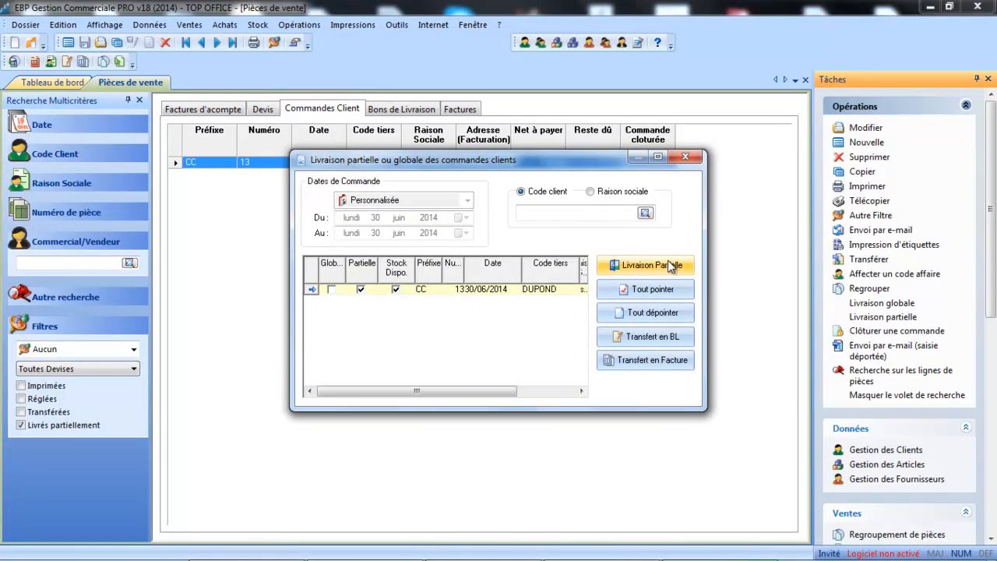
- Transfer the partial delivery into a Bon de livraison, keeping the proposed date and options
left_click(656, 336)
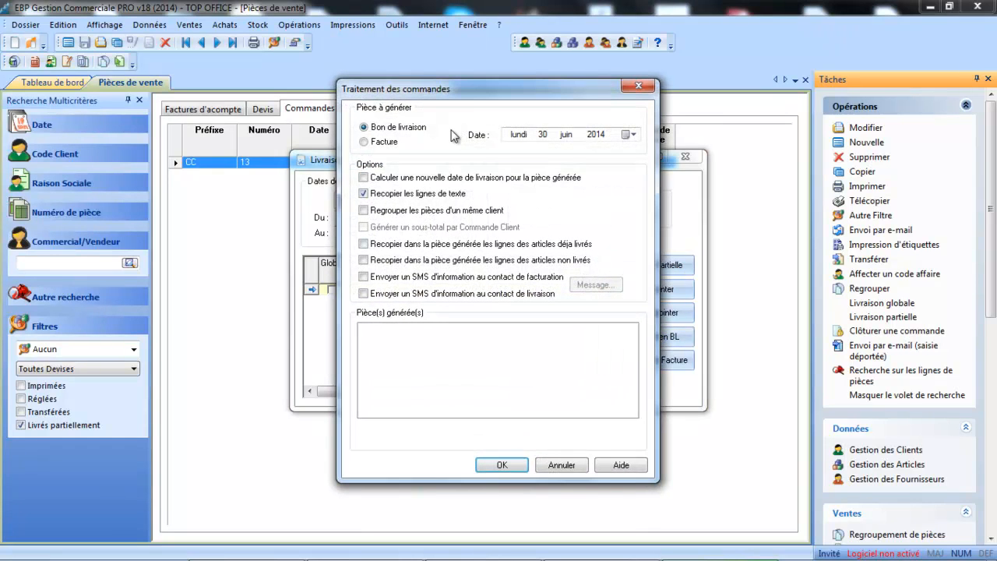
left_click(503, 465)
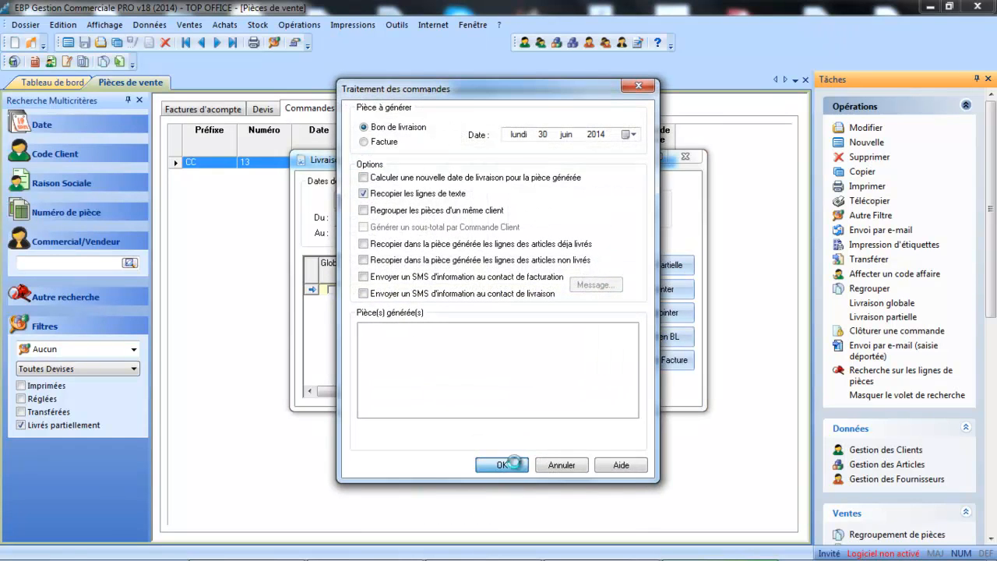
left_click(549, 299)
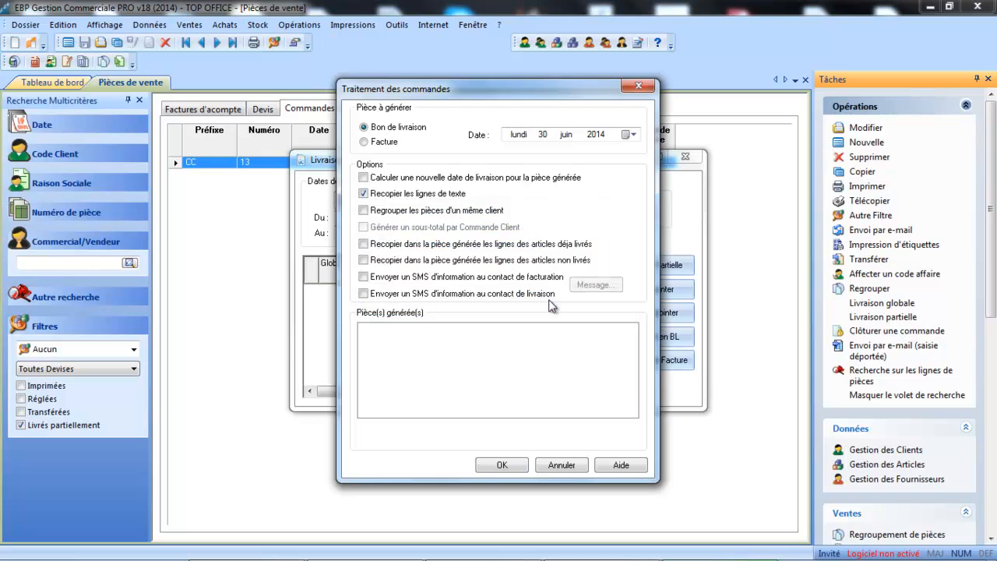
left_click(551, 303)
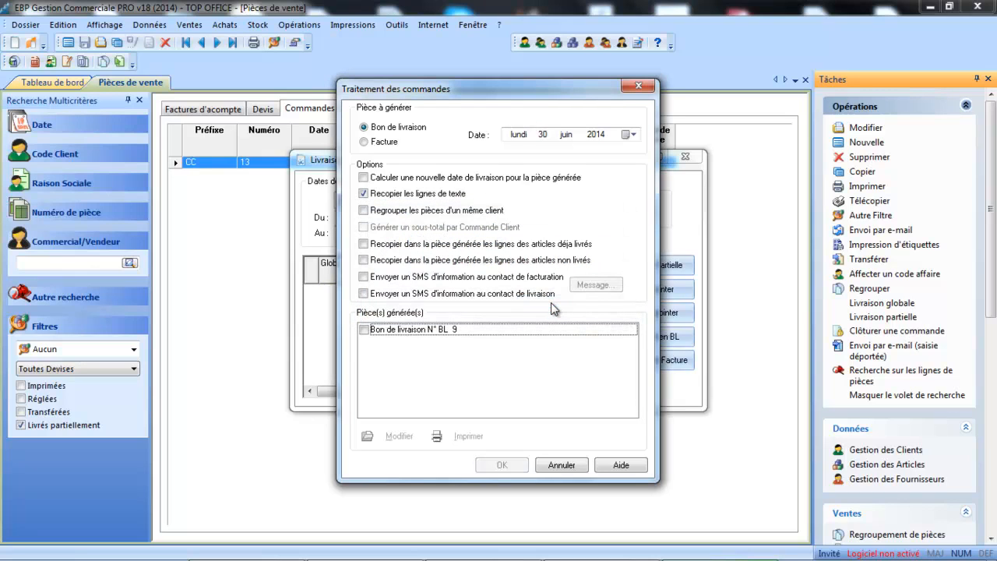
- Consult the lines of the generated delivery note and close it
left_click(372, 332)
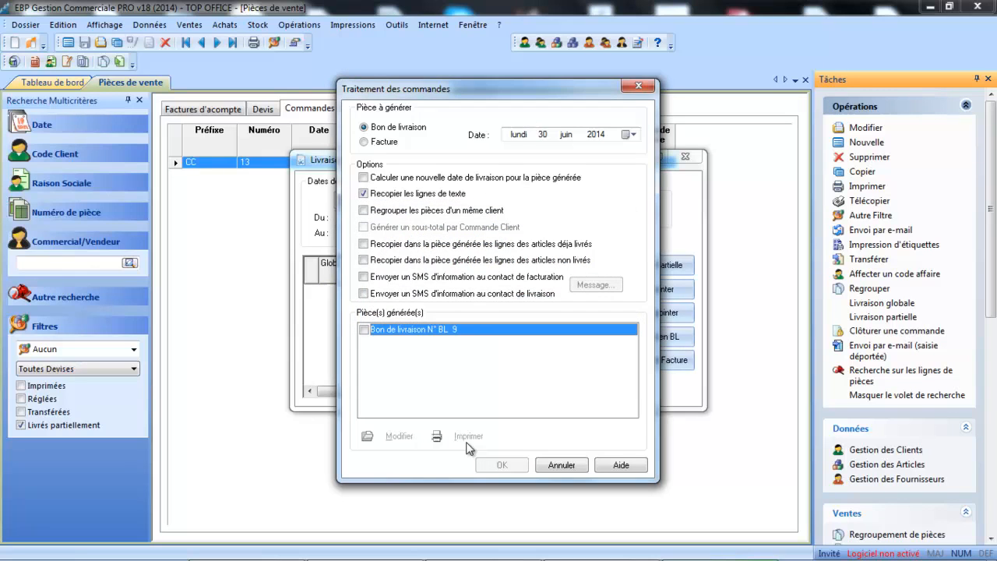
left_click(364, 330)
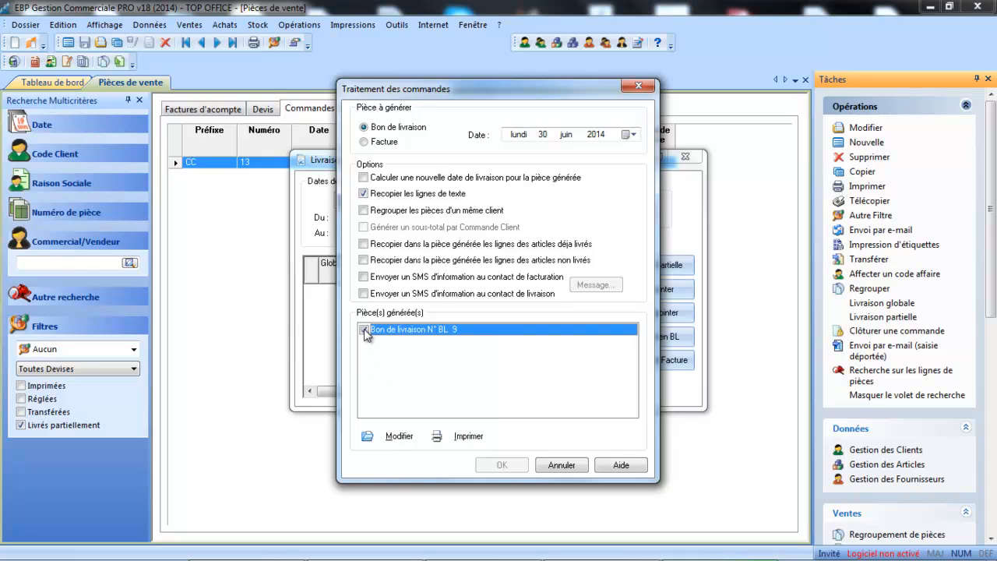
left_click(395, 437)
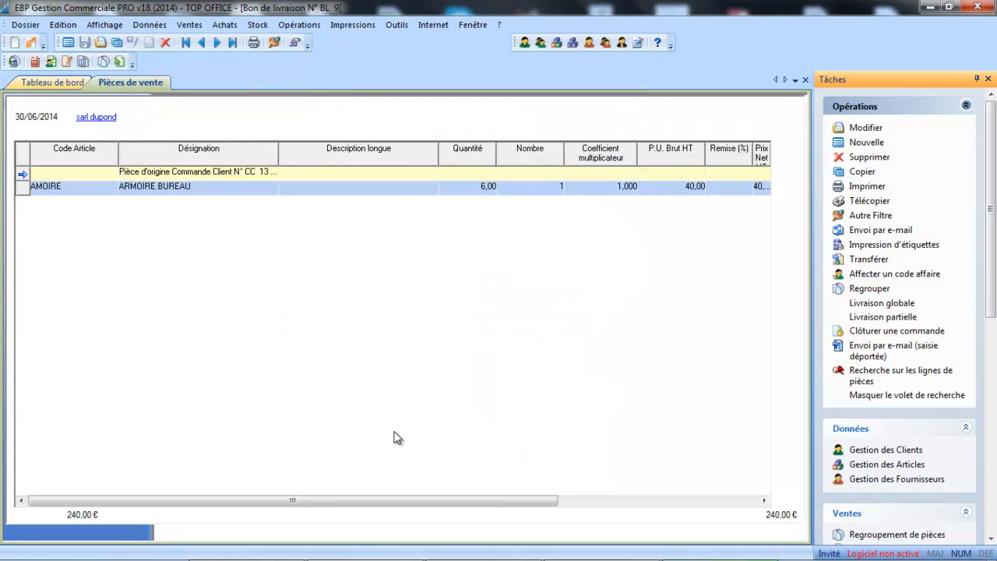
left_click(806, 80)
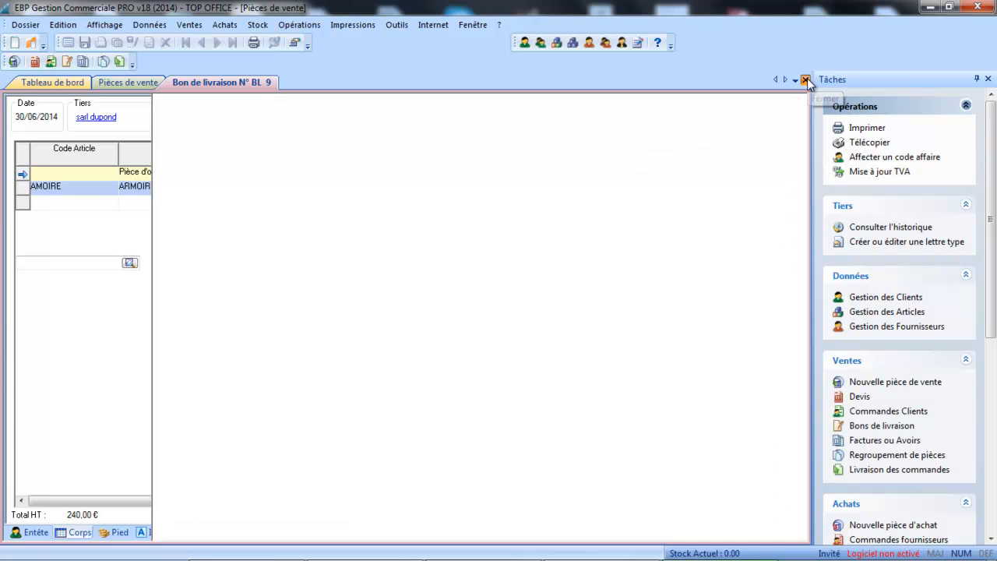
- Group delivery notes BL 8 and BL 9 into a single Facture, generating a subtotal per Bon de livraison
left_click(422, 109)
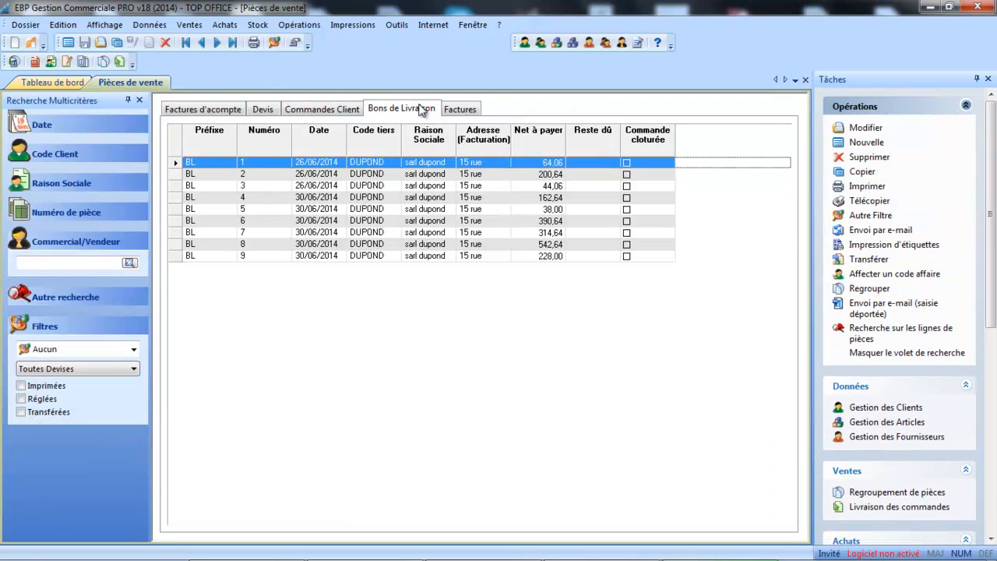
left_click(310, 244)
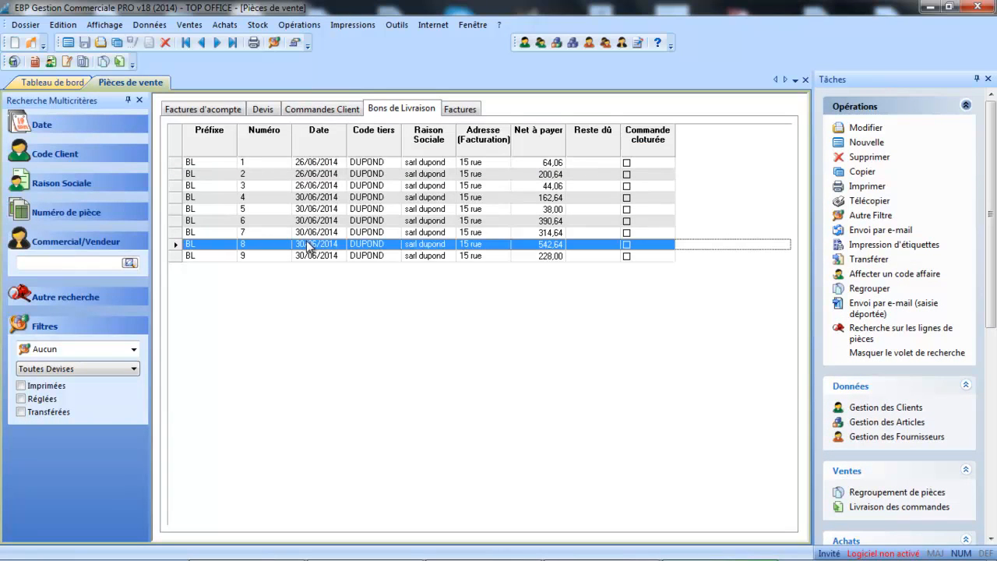
left_click(308, 255, "shift")
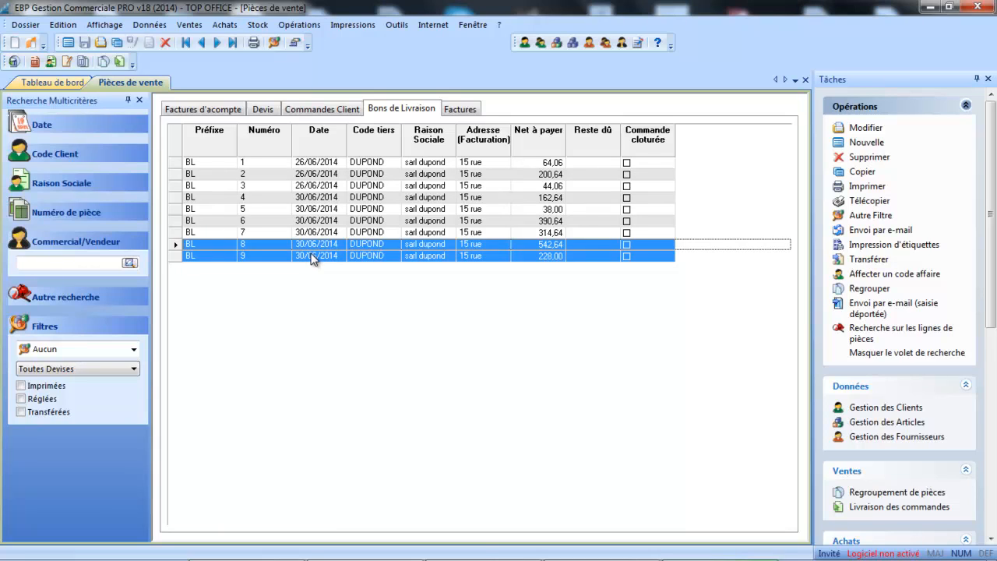
right_click(312, 259)
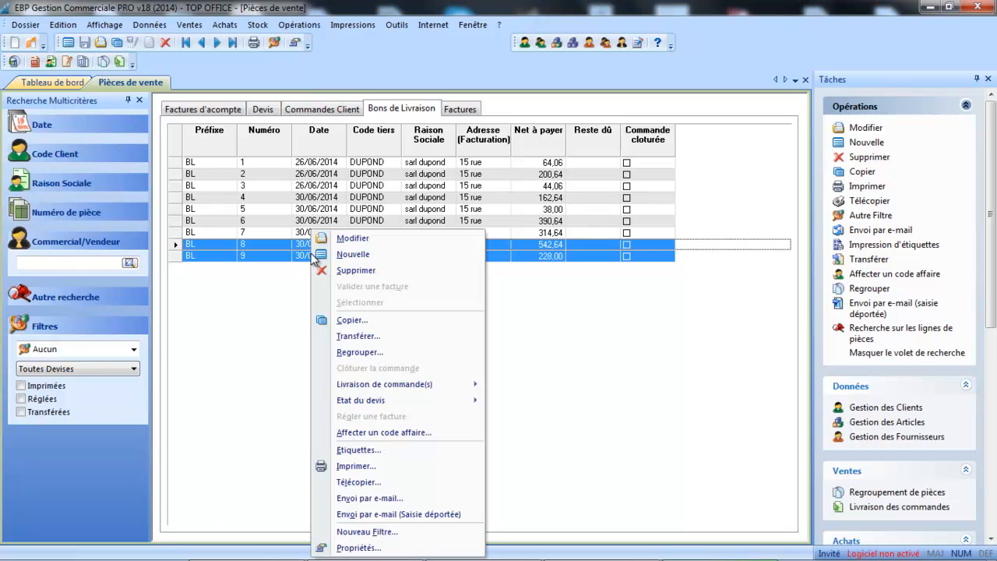
left_click(345, 351)
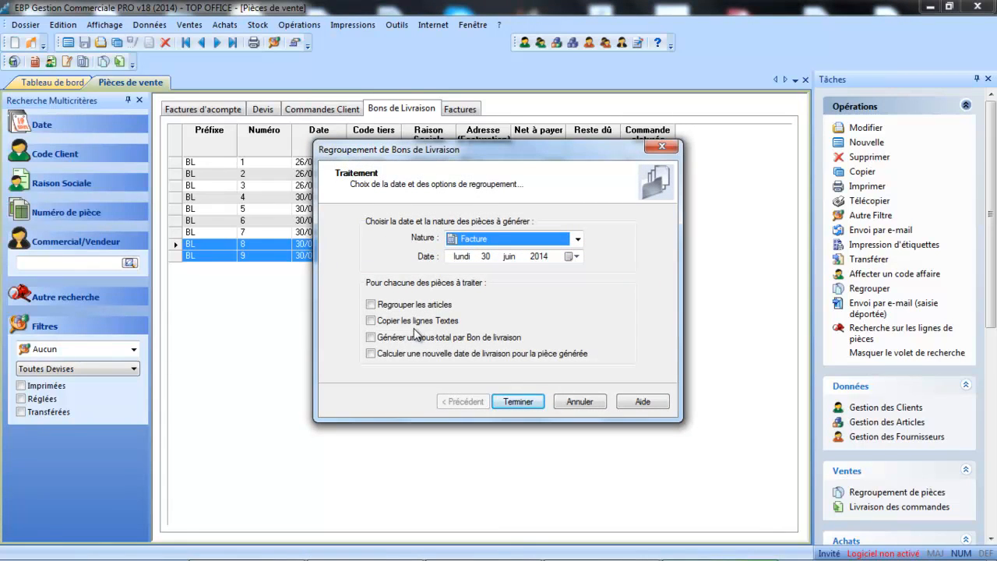
left_click(421, 338)
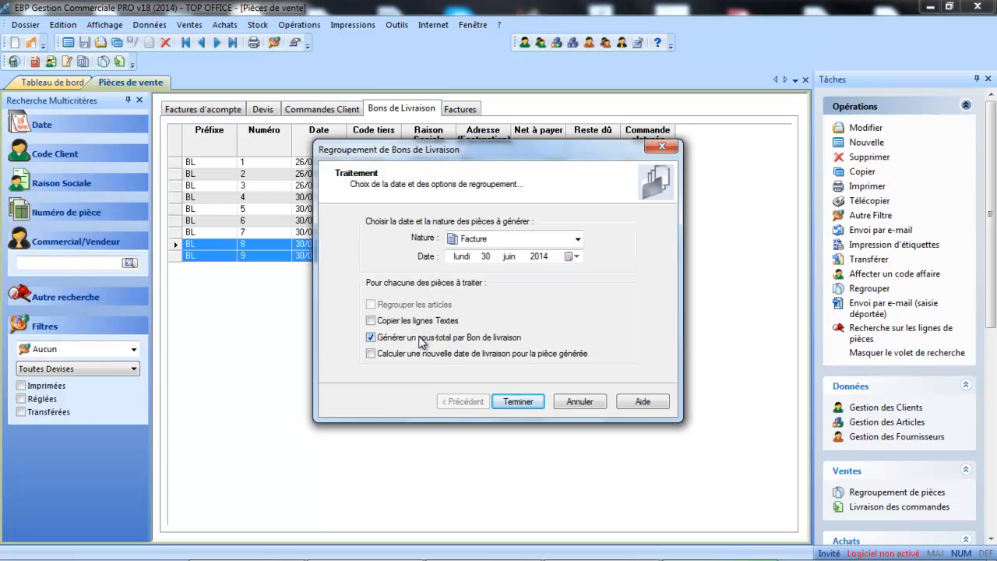
left_click(519, 401)
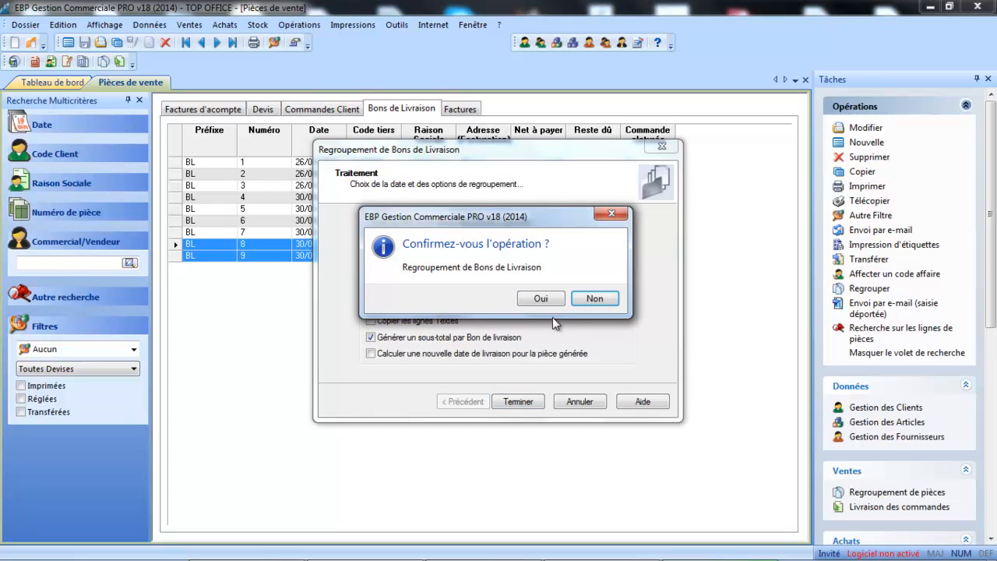
left_click(542, 299)
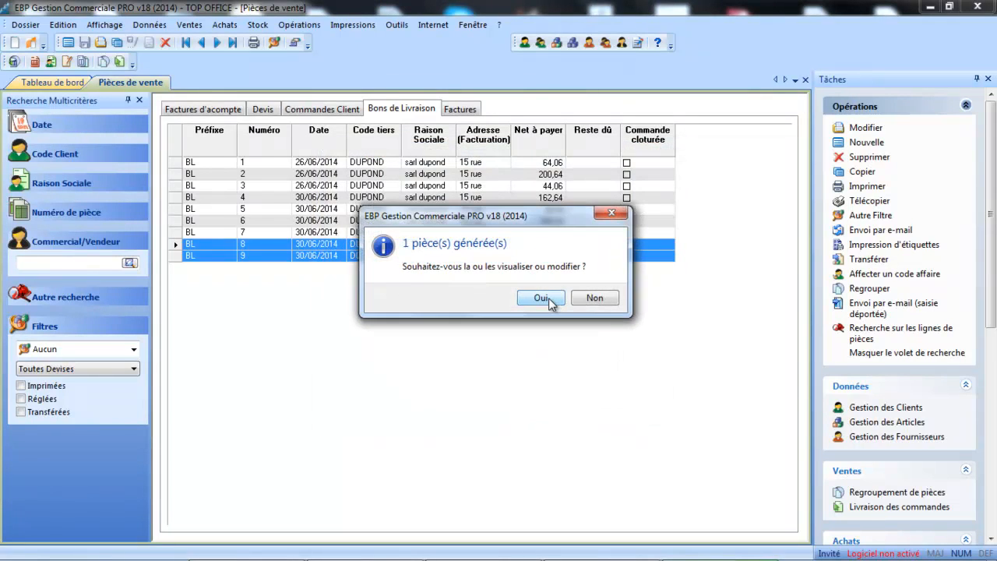
- Consult the lines of the generated invoice and close it
left_click(542, 299)
left_click(359, 222)
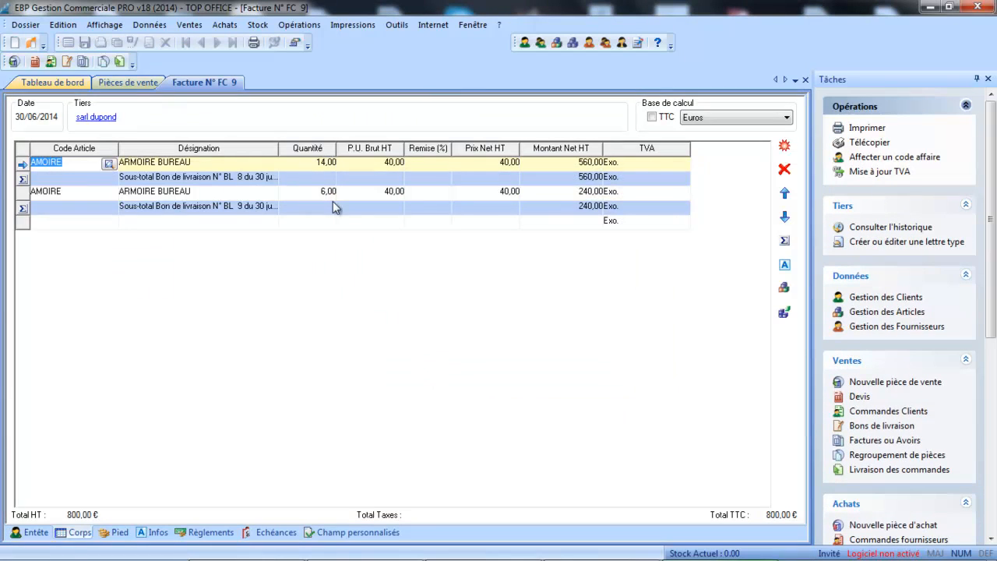
left_click(806, 79)
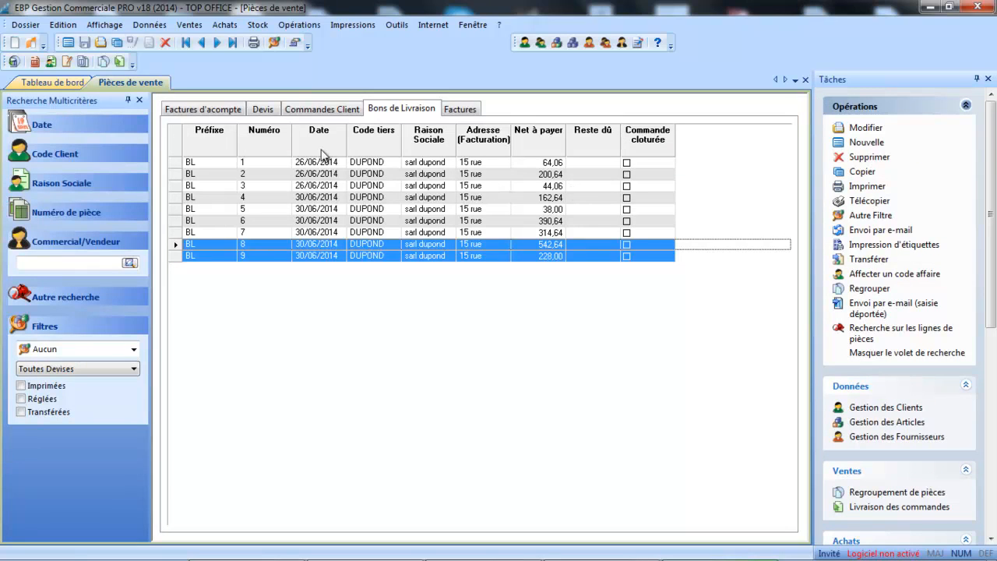
- Create a new customer order for the client sarl dupond from the Commandes Client list
left_click(330, 115)
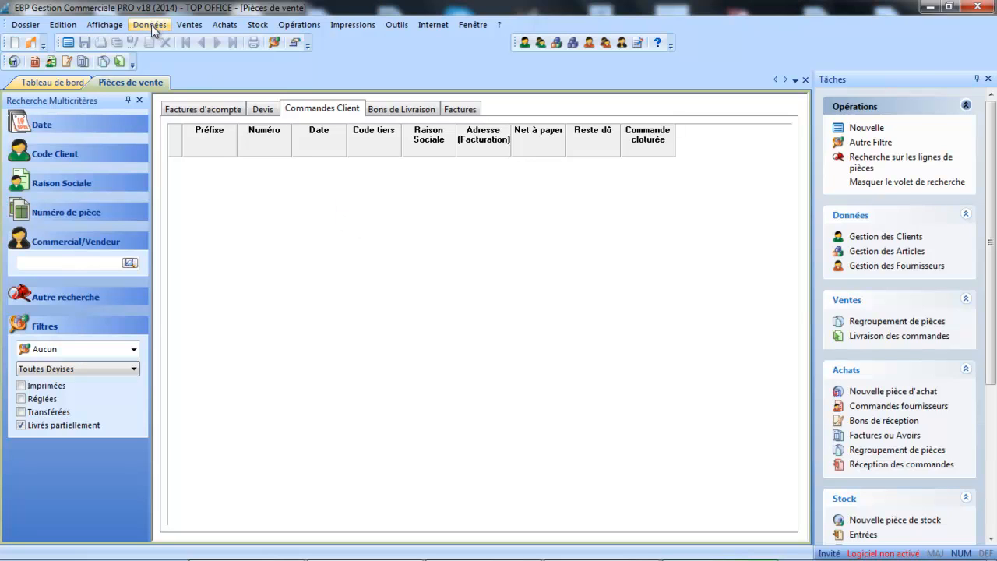
left_click(187, 27)
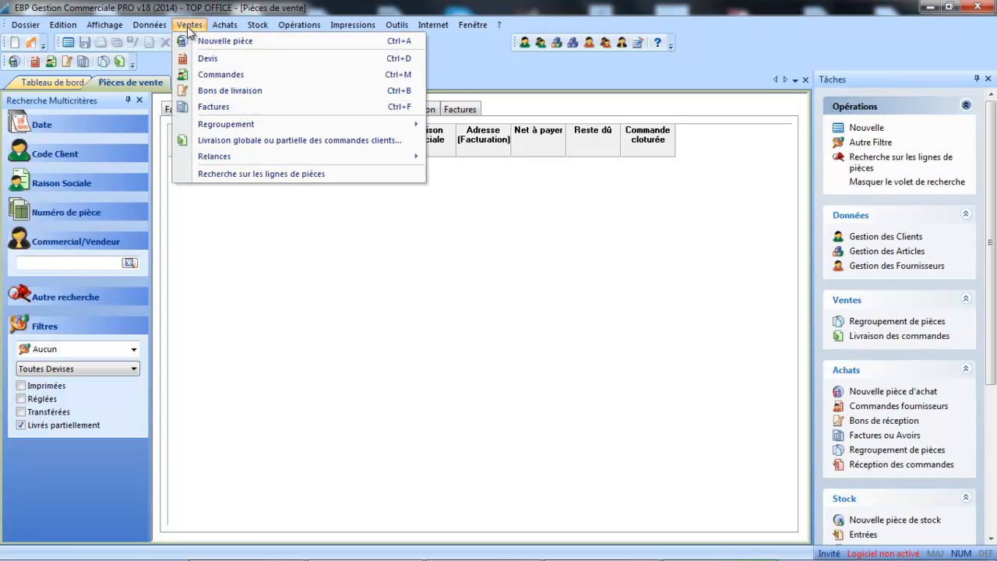
left_click(196, 70)
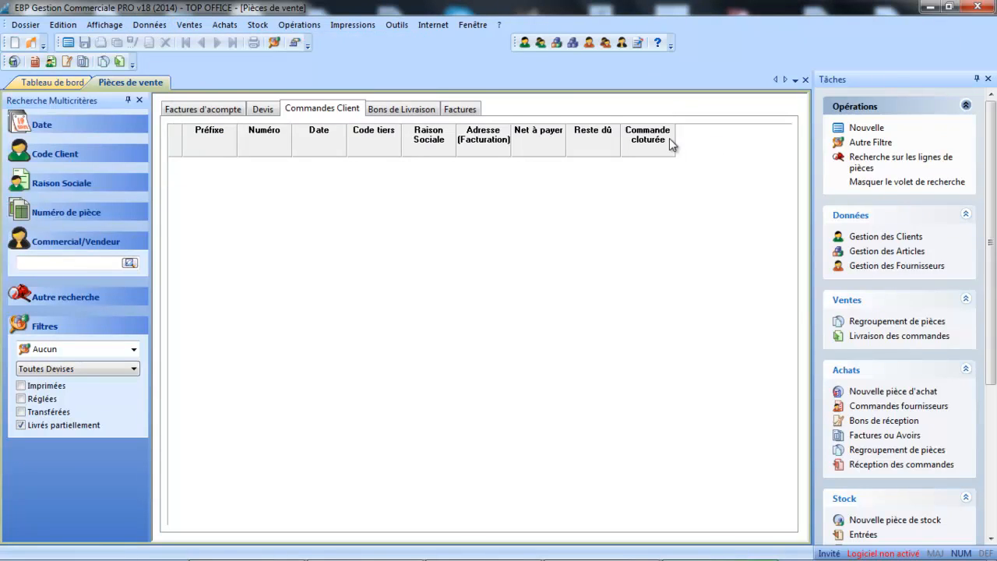
left_click(868, 127)
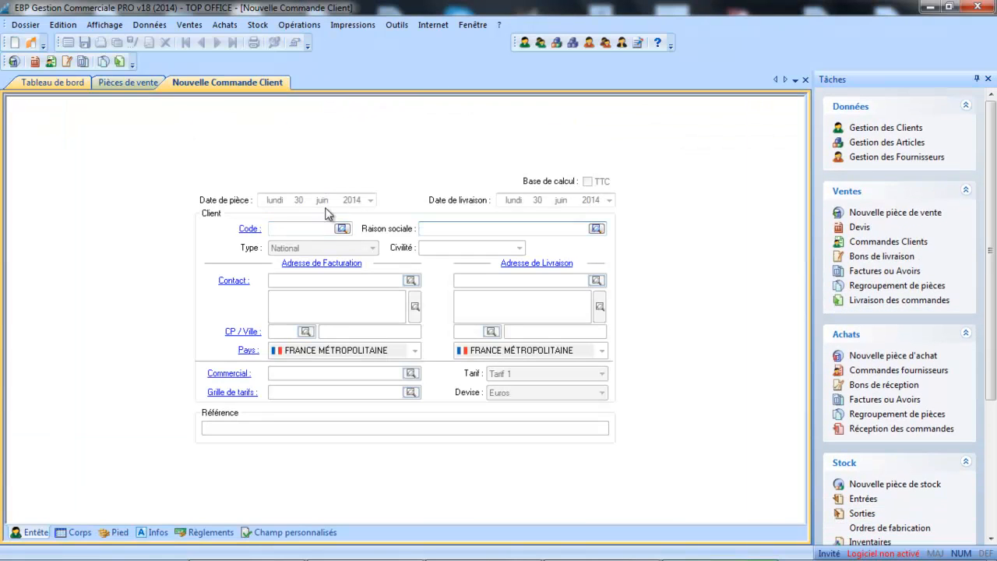
left_click(342, 229)
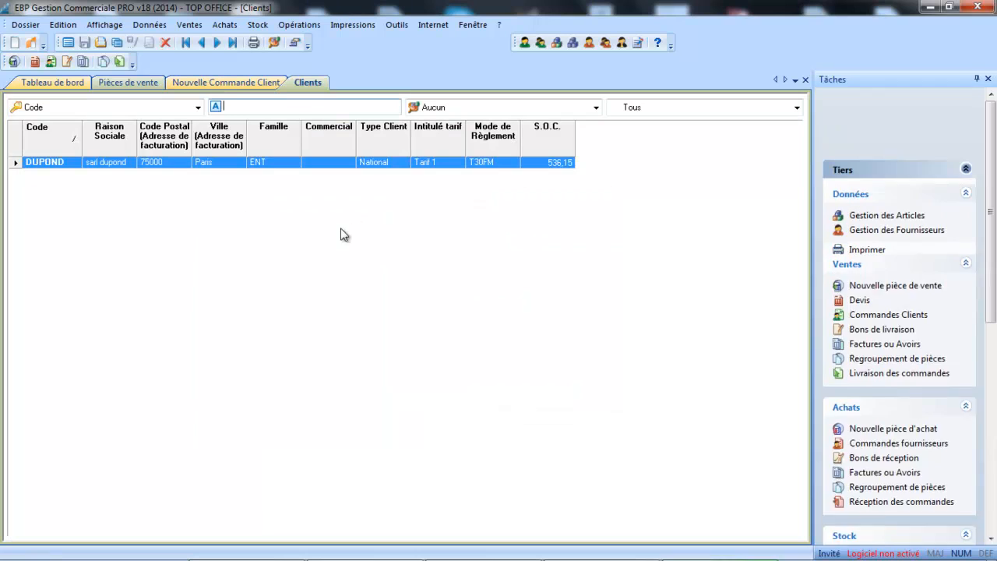
double_click(235, 162)
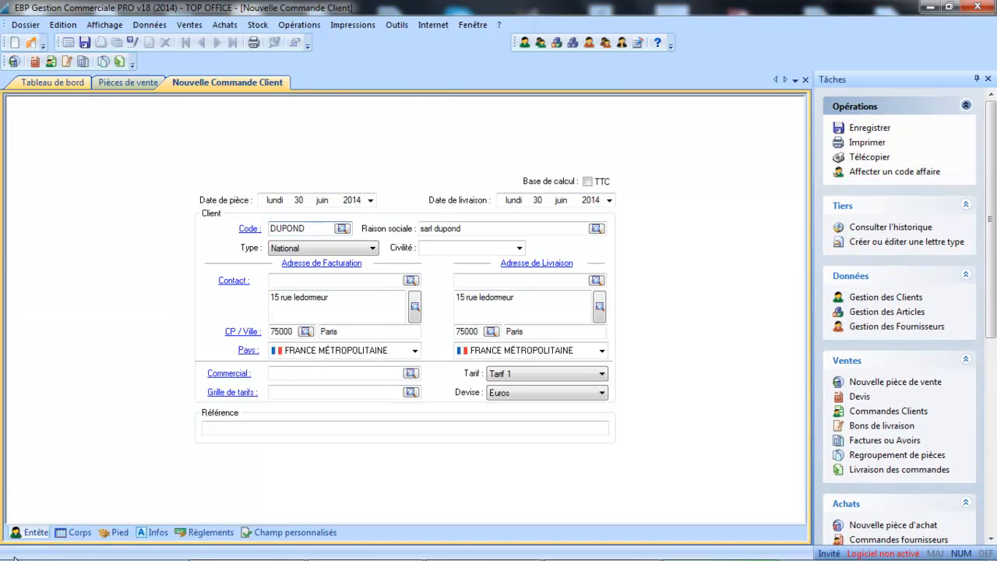
- Add an ARMOIRE BUREAU line with quantity 8 to the order body, accepting the item despite the stock shortage
left_click(77, 533)
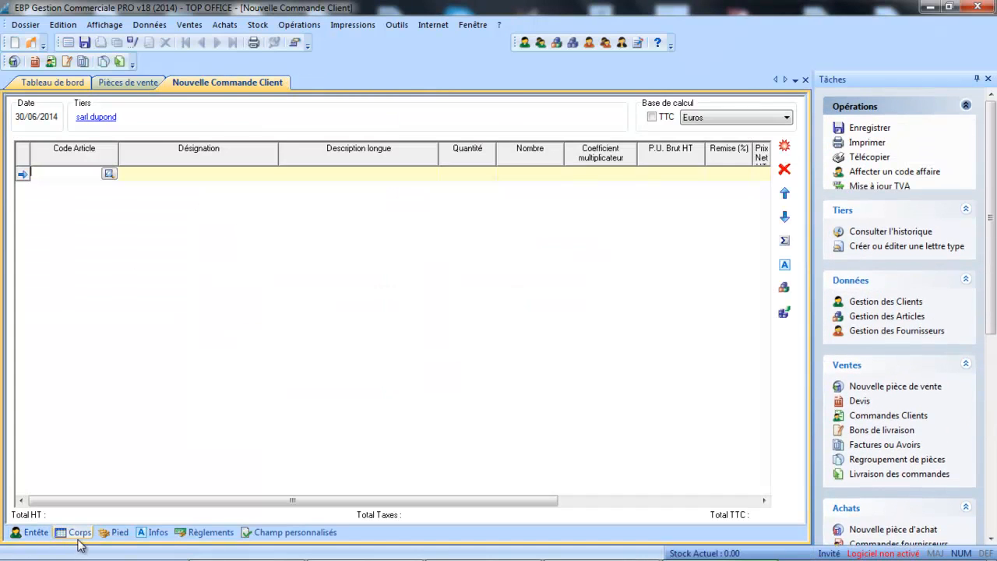
left_click(109, 174)
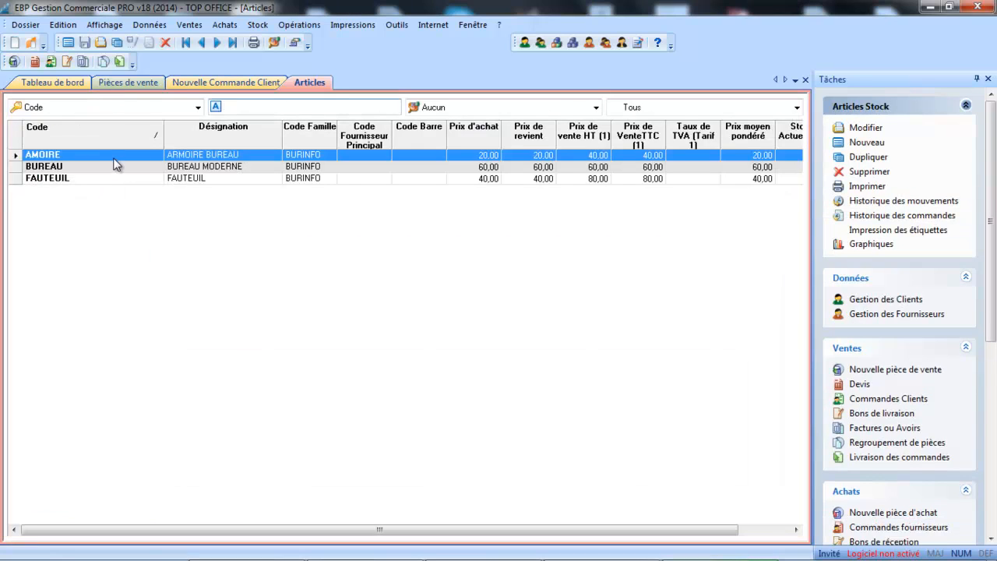
double_click(113, 156)
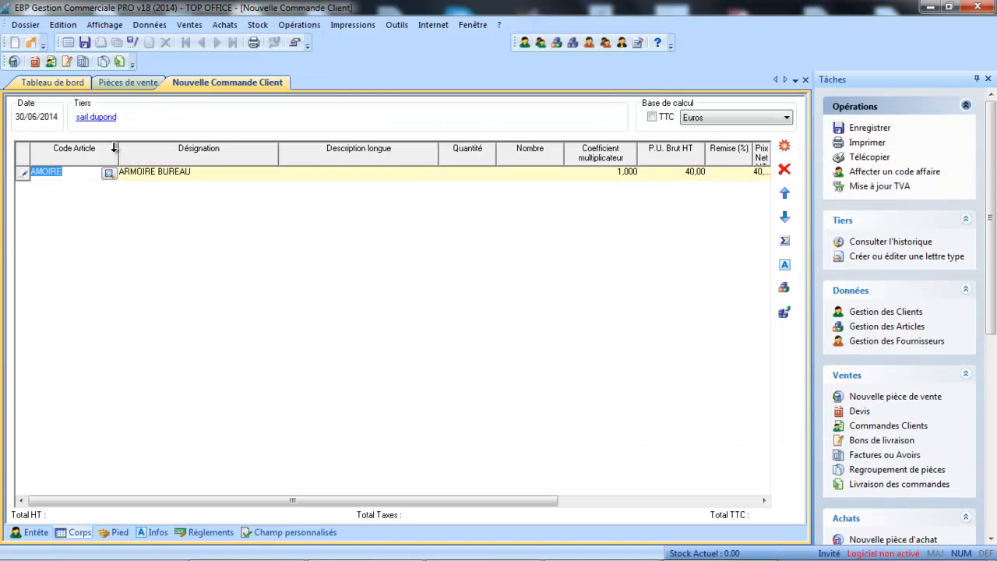
key("Tab")
key("Tab")
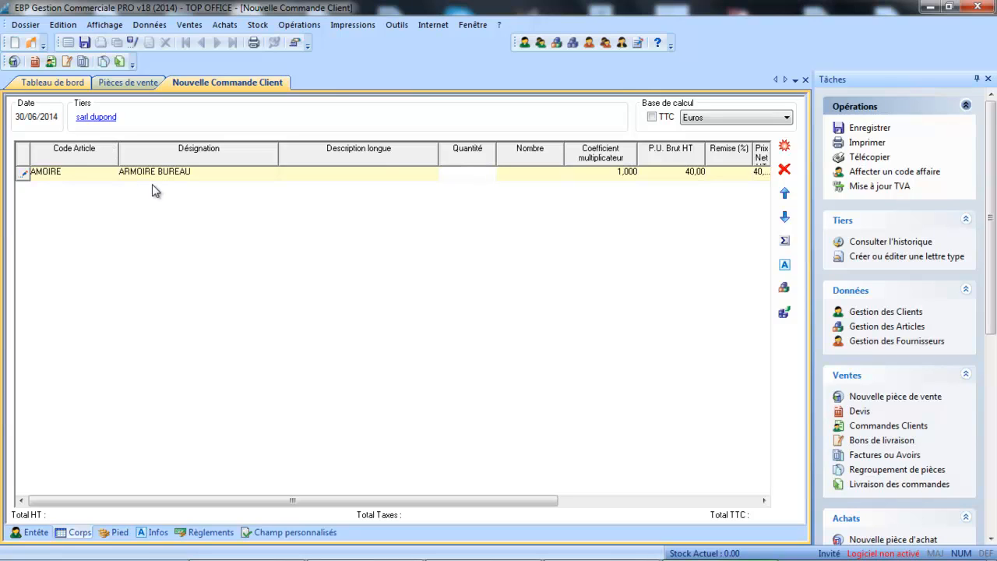
key("Tab")
key("Tab")
key("Tab")
key("Tab")
key("Tab")
key("Tab")
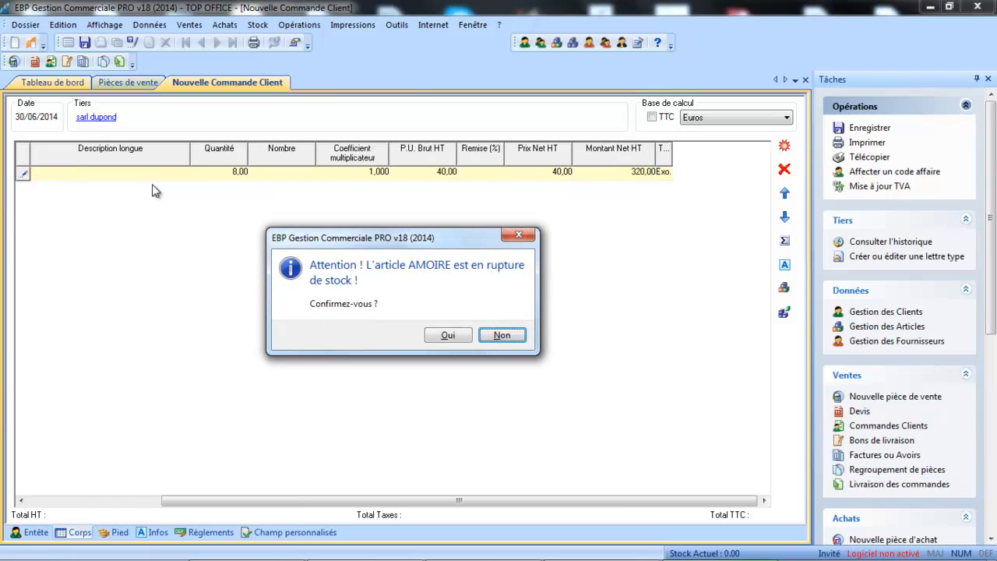
left_click(452, 335)
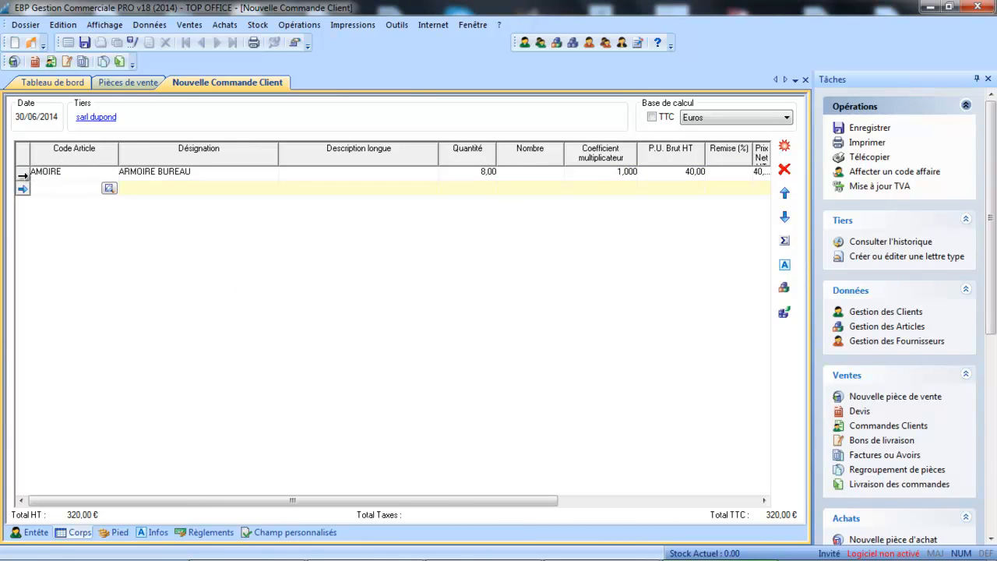
- Check the stock figures on the ARMOIRE BUREAU article record and save the new customer order
left_click(24, 175)
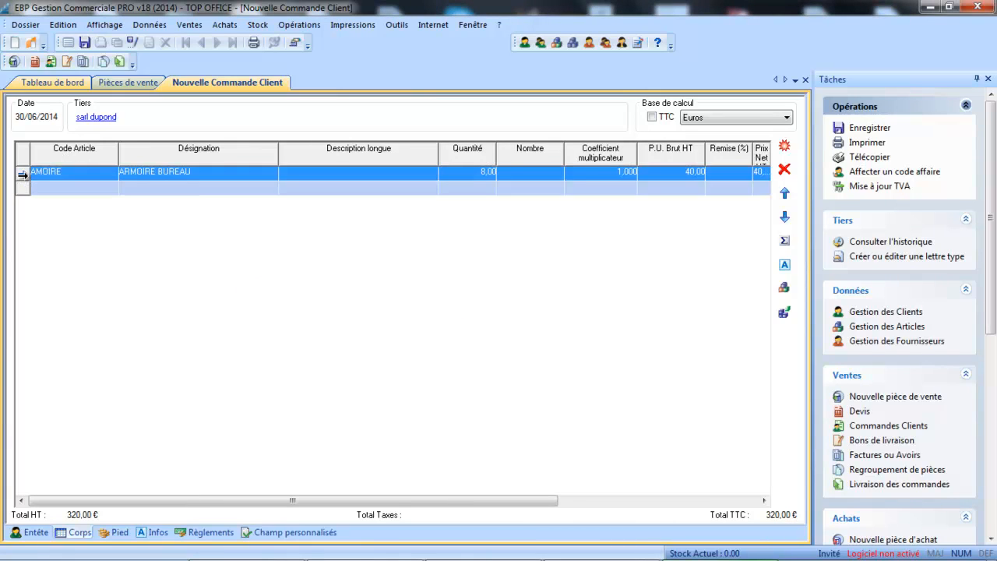
left_click(784, 290)
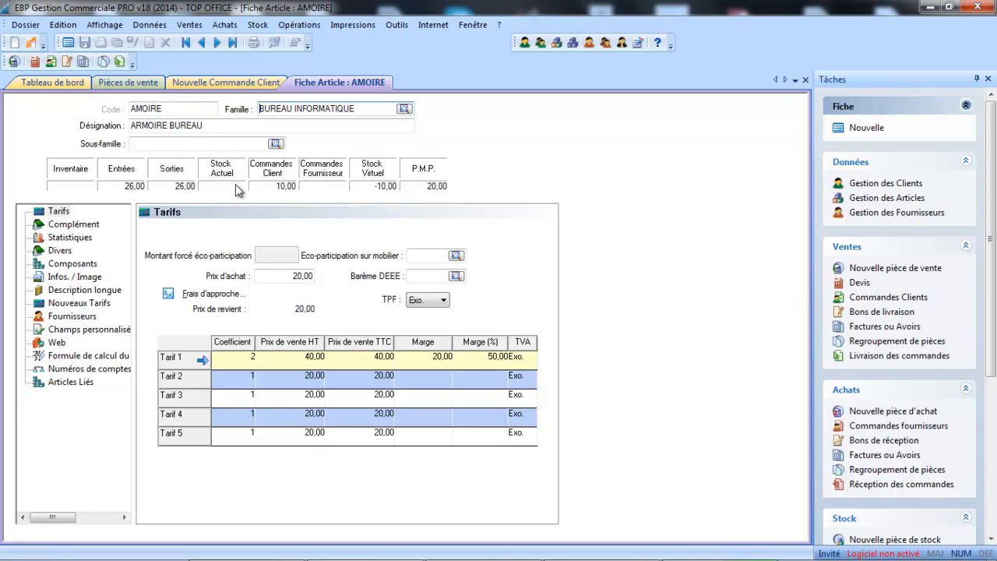
left_click(807, 80)
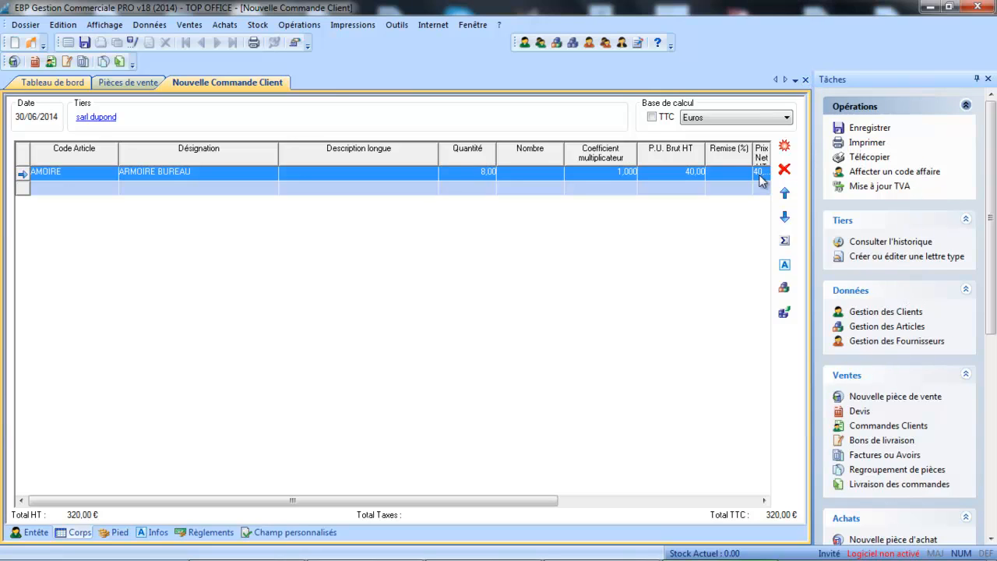
left_click(806, 80)
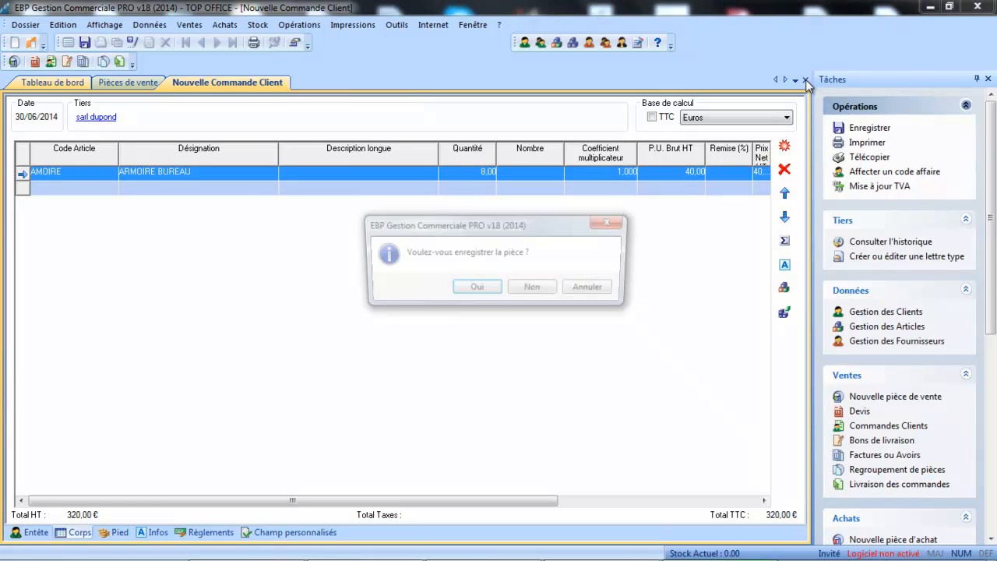
left_click(478, 286)
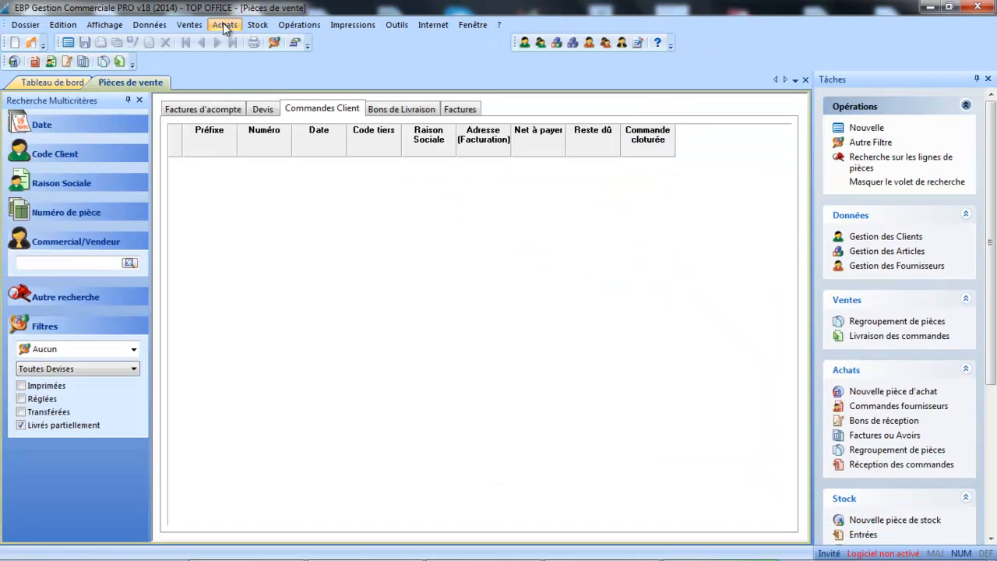
- Create a new supplier order addressed to the supplier HP
left_click(224, 24)
left_click(235, 60)
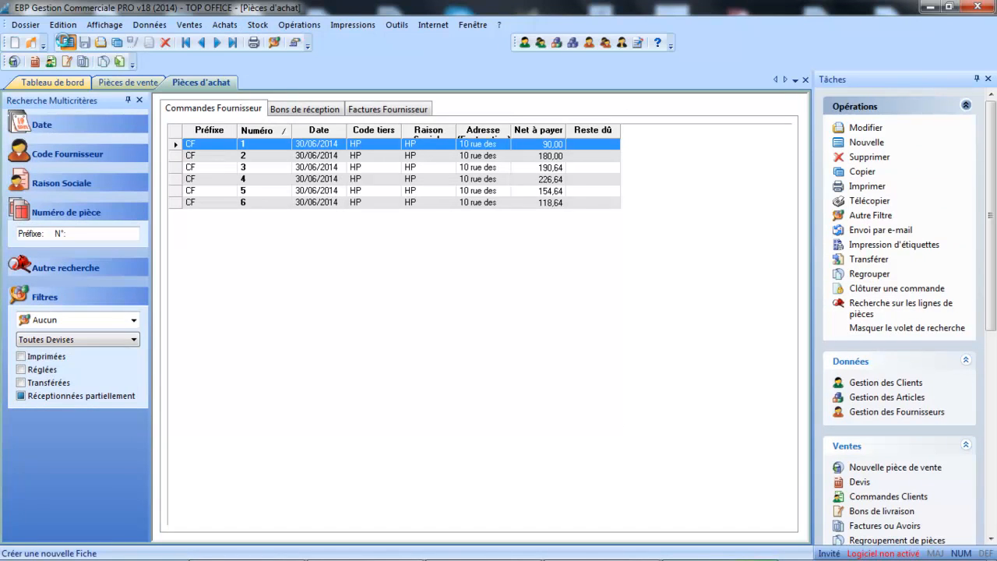
left_click(65, 42)
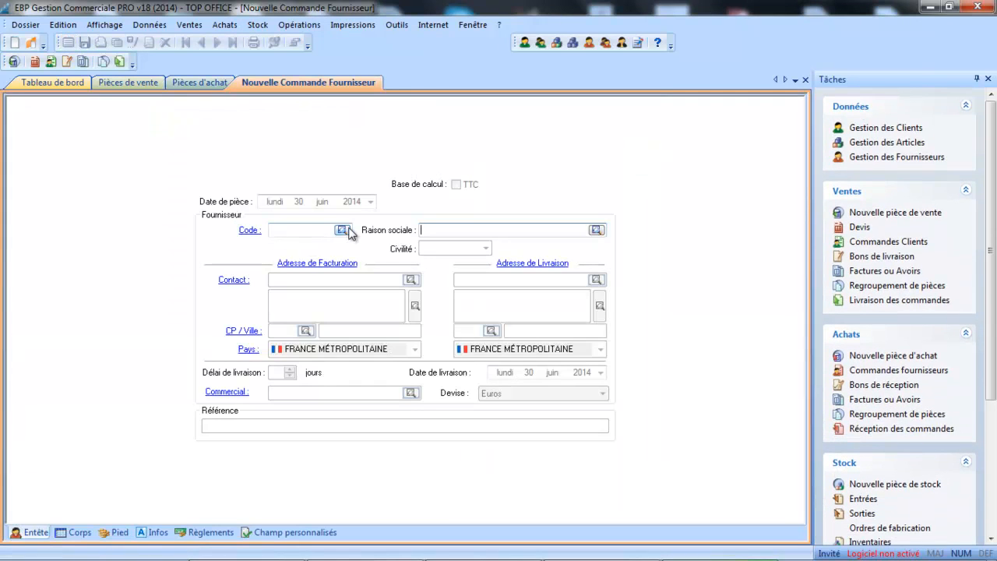
left_click(344, 230)
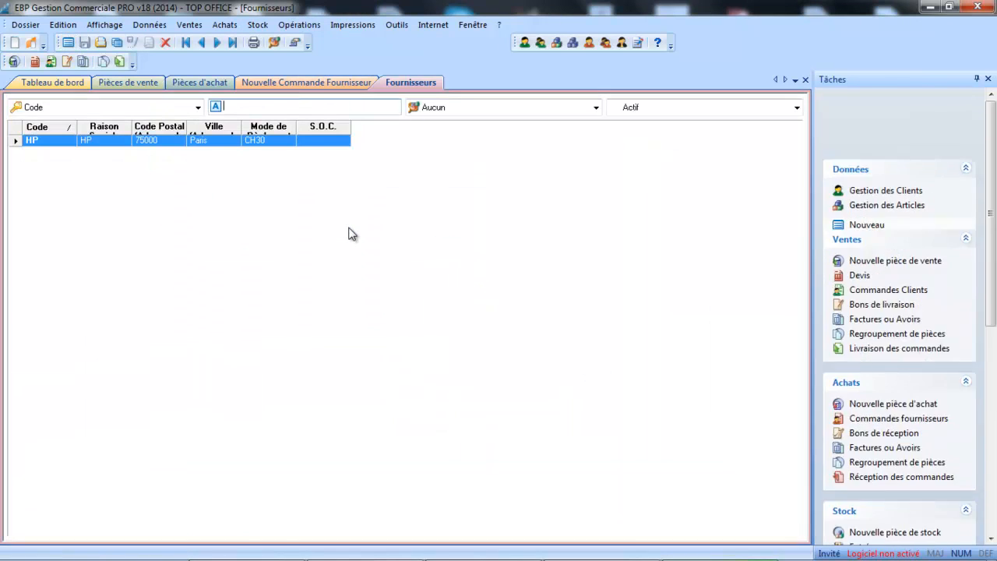
double_click(244, 149)
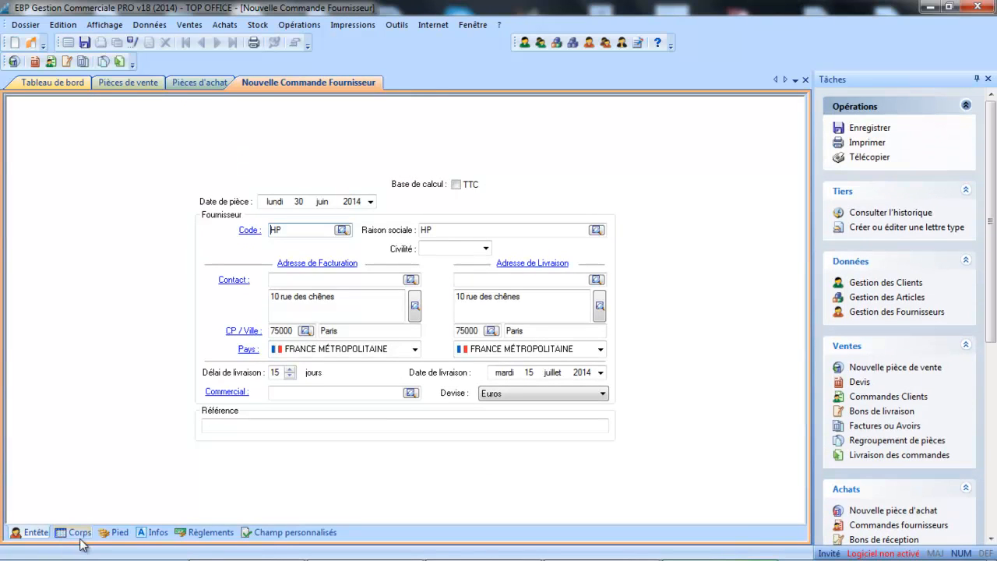
- Add an ARMOIRE BUREAU line with quantity 8 to the supplier order body
left_click(81, 538)
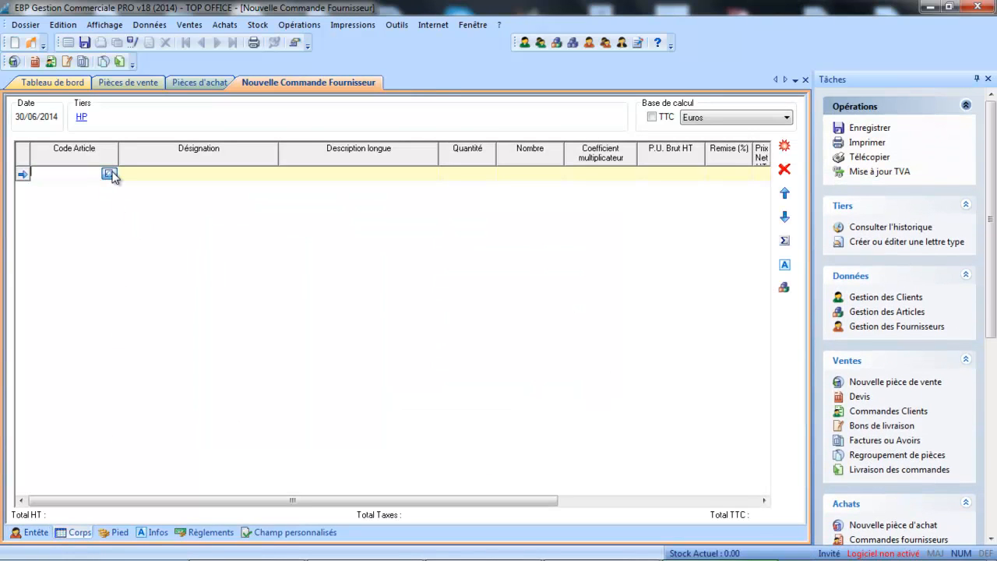
left_click(109, 174)
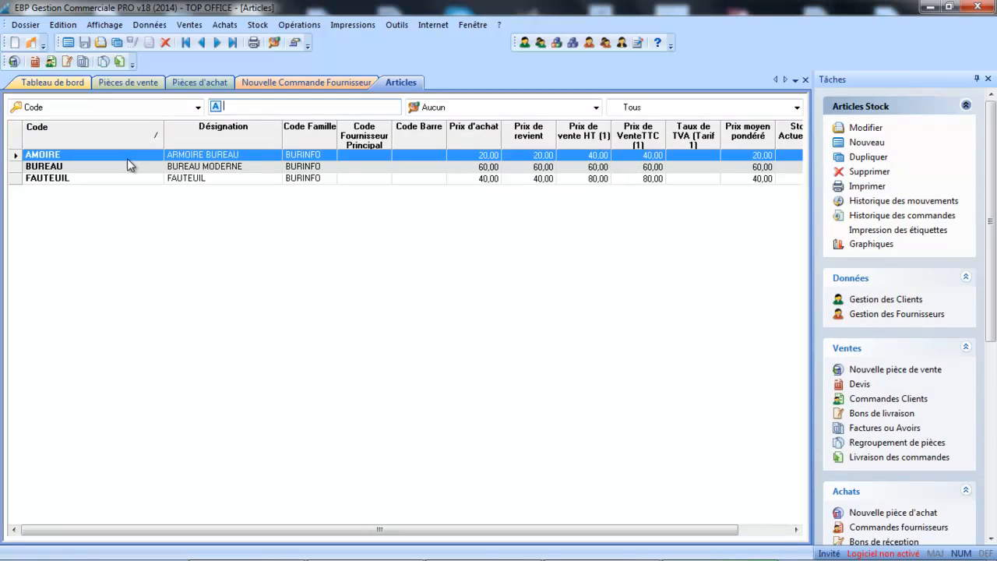
double_click(127, 158)
key("Return")
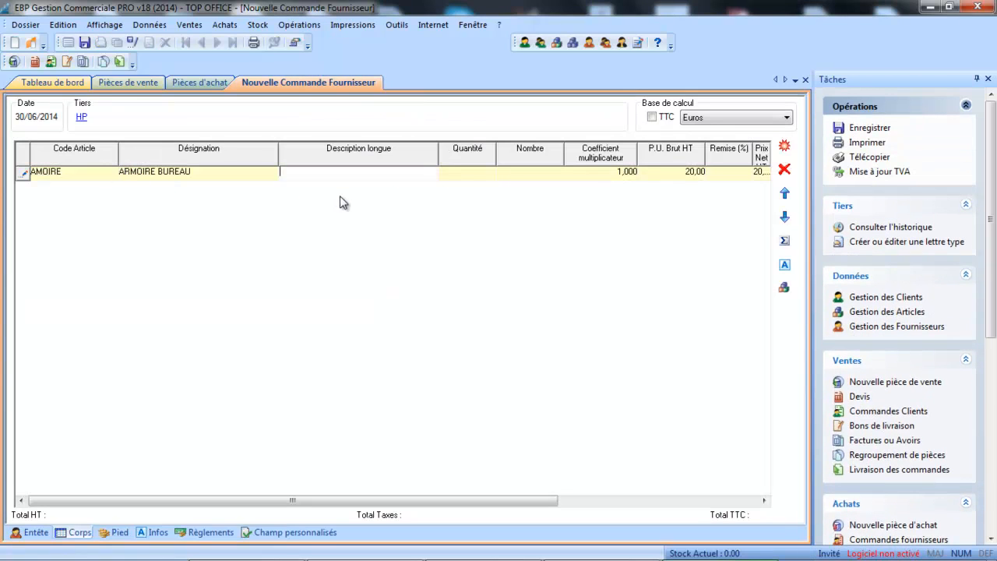
type("8")
key("Return")
key("Return")
key("Return")
key("Return")
key("Return")
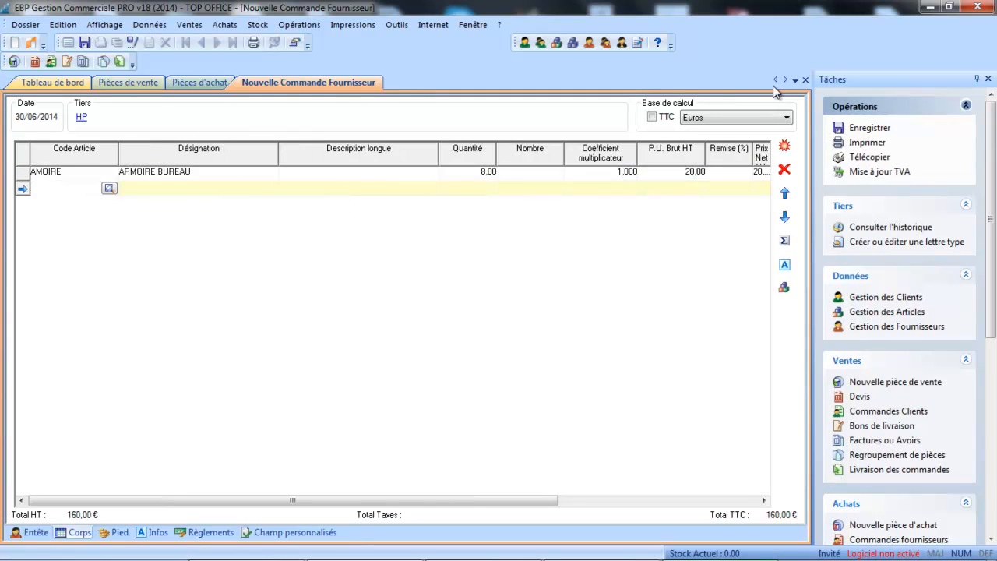
- Save the new HP supplier order and close it
left_click(860, 130)
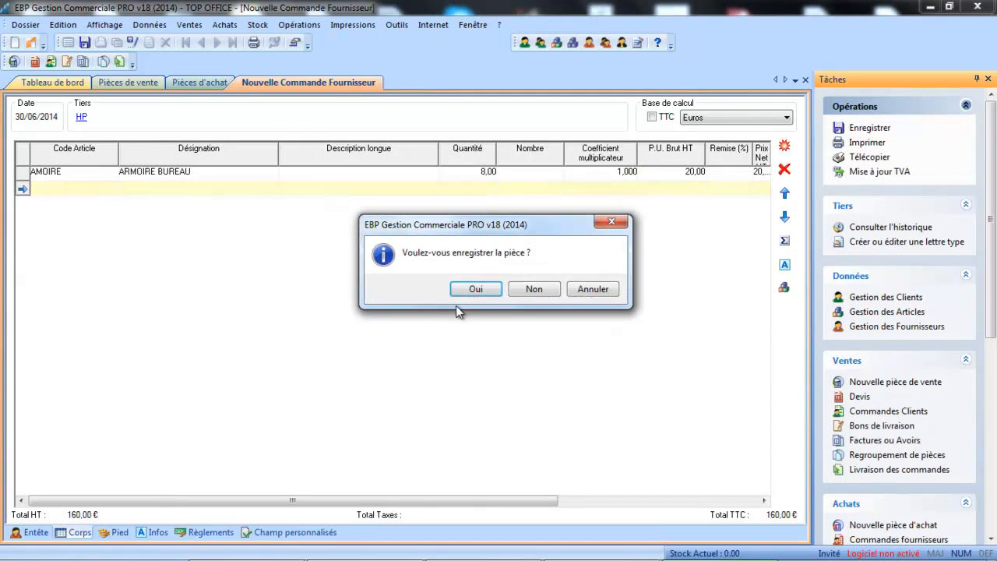
left_click(476, 288)
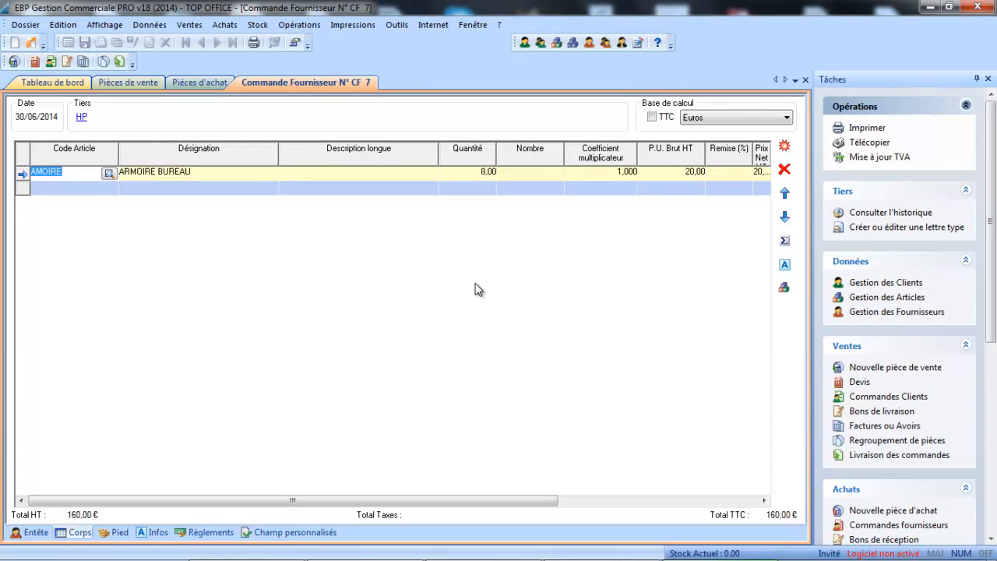
left_click(806, 80)
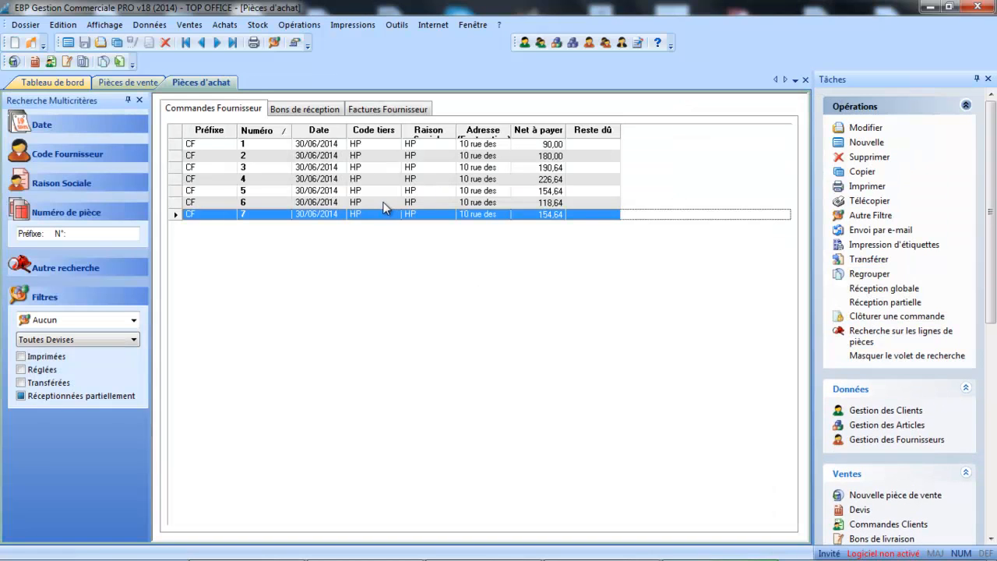
- Transfer the newest supplier order into a goods receipt (Bon de réception) and open the generated receipt for editing
right_click(384, 217)
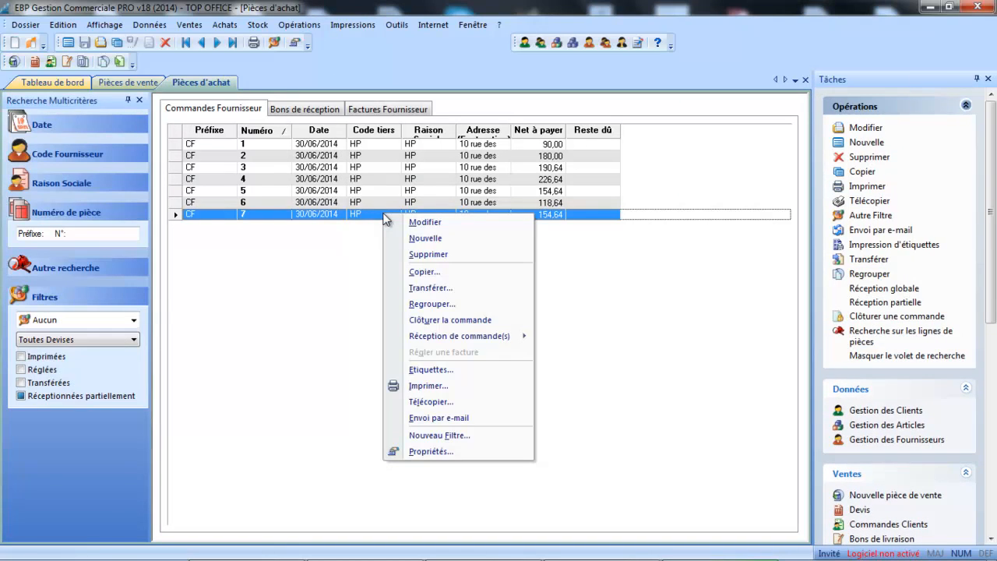
left_click(430, 289)
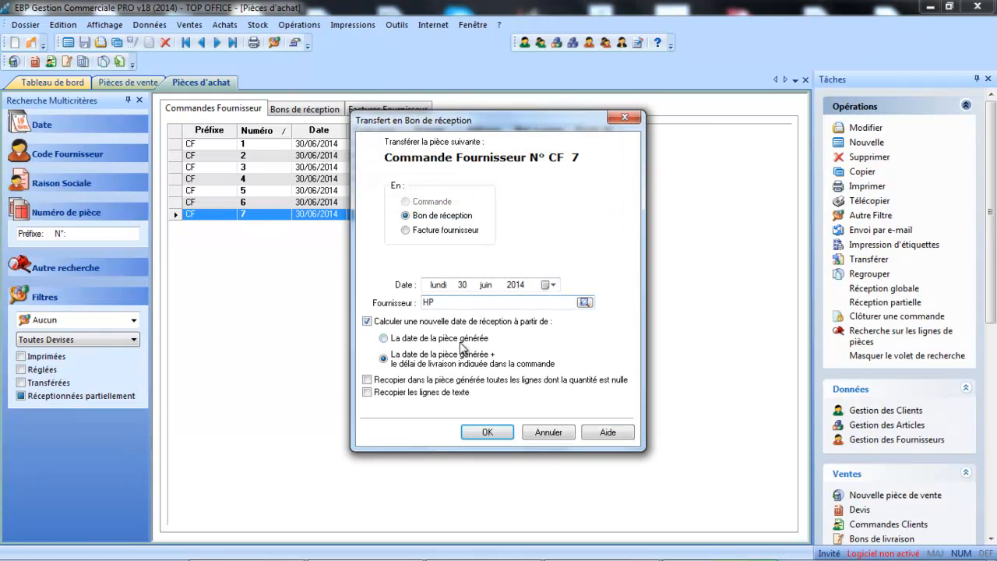
left_click(495, 433)
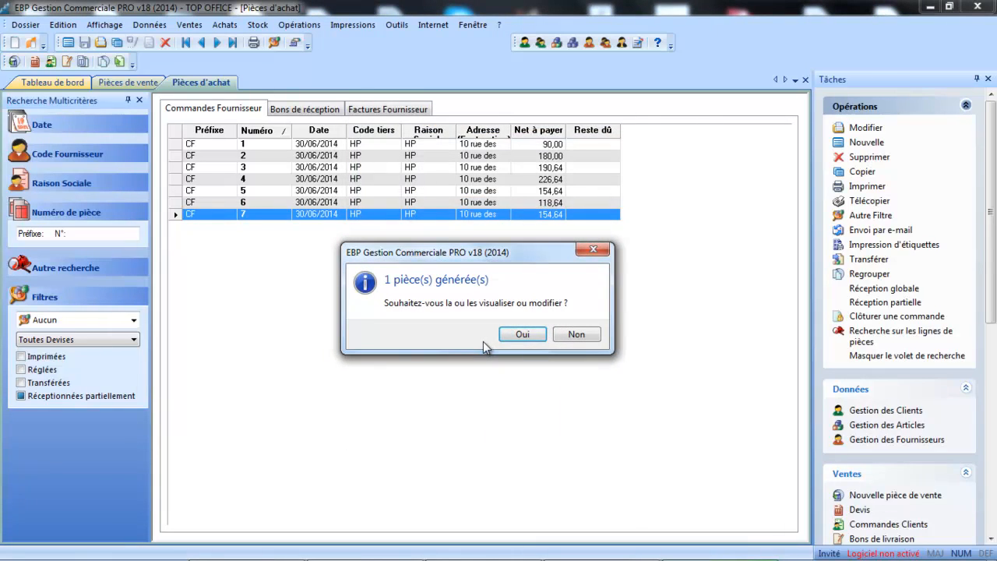
left_click(530, 337)
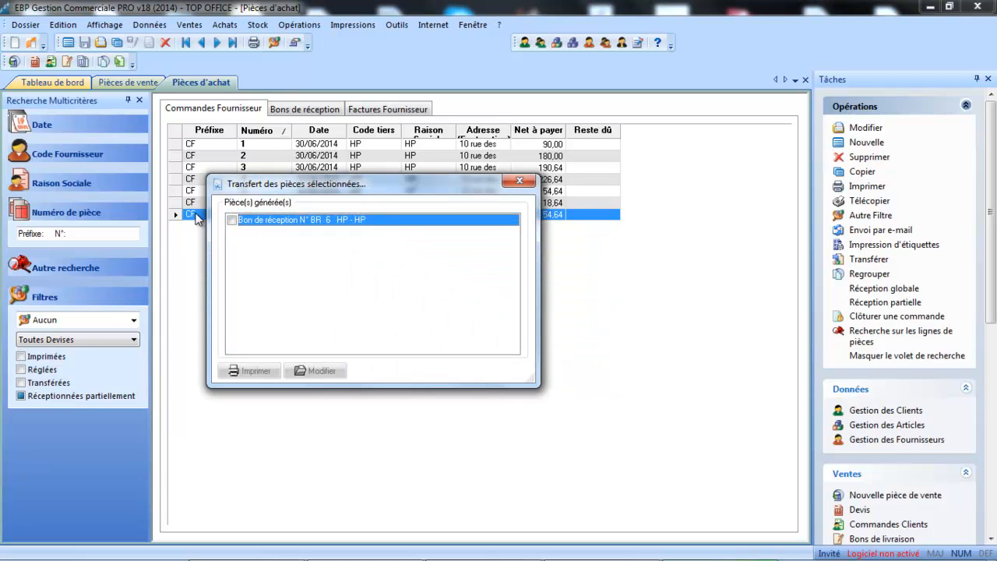
left_click(231, 222)
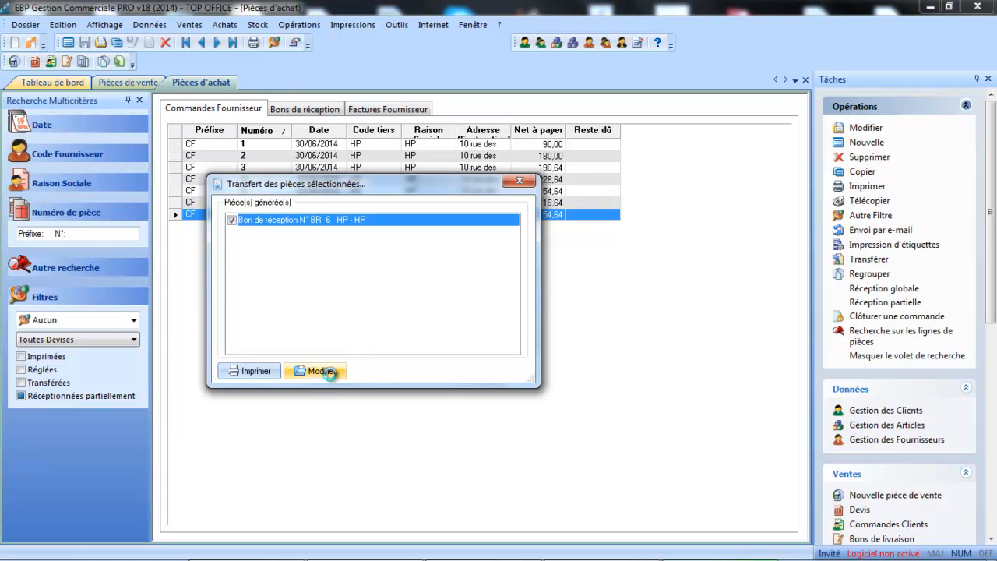
left_click(331, 372)
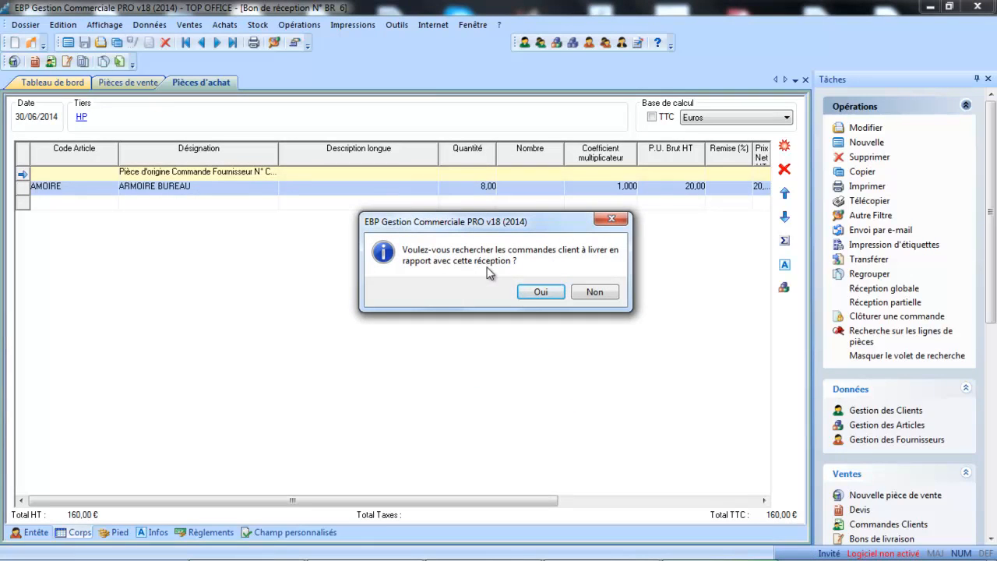
- Look up the customer orders deliverable from this receipt and transfer the ticked order into a delivery note (Bon de livraison)
left_click(540, 291)
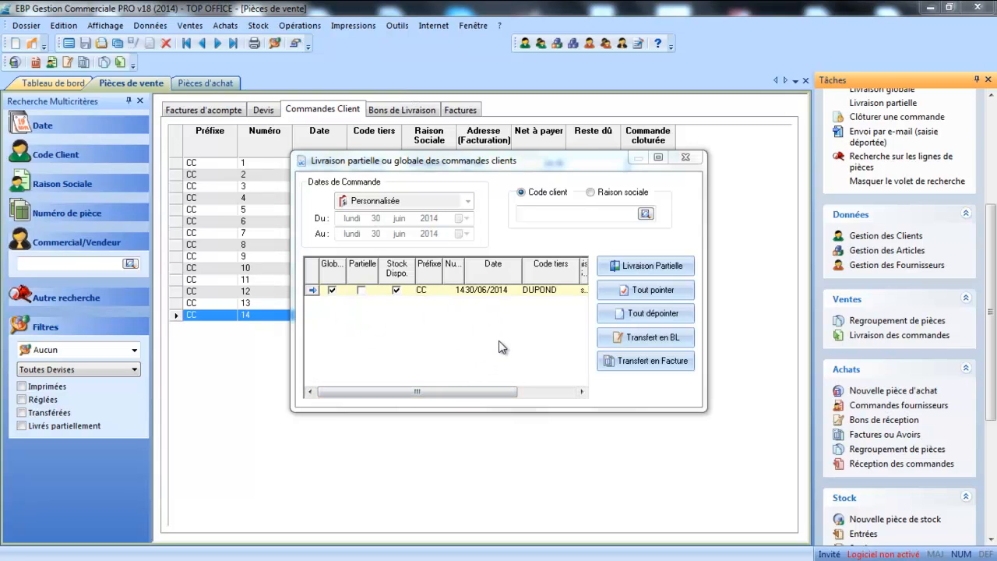
left_click(637, 337)
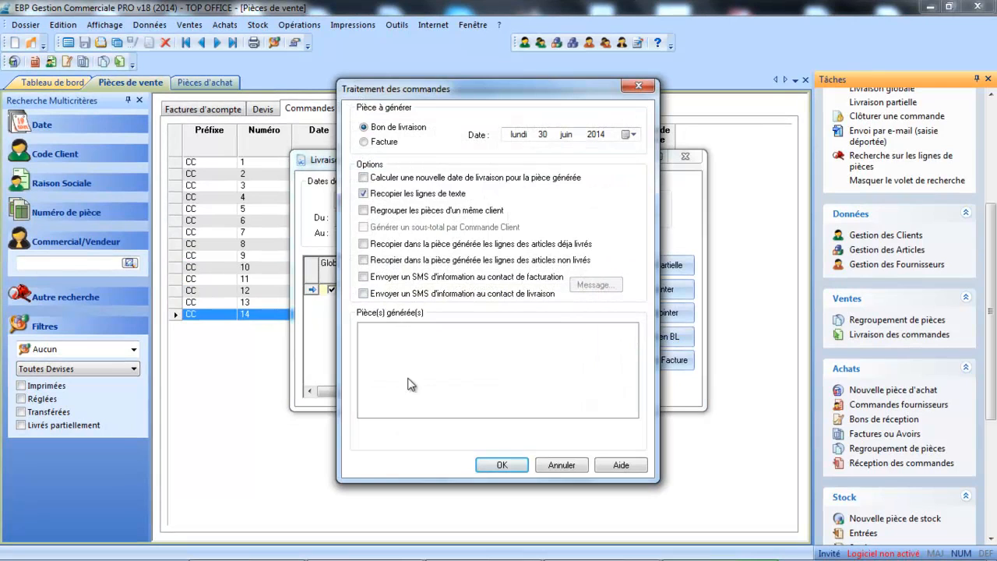
left_click(502, 465)
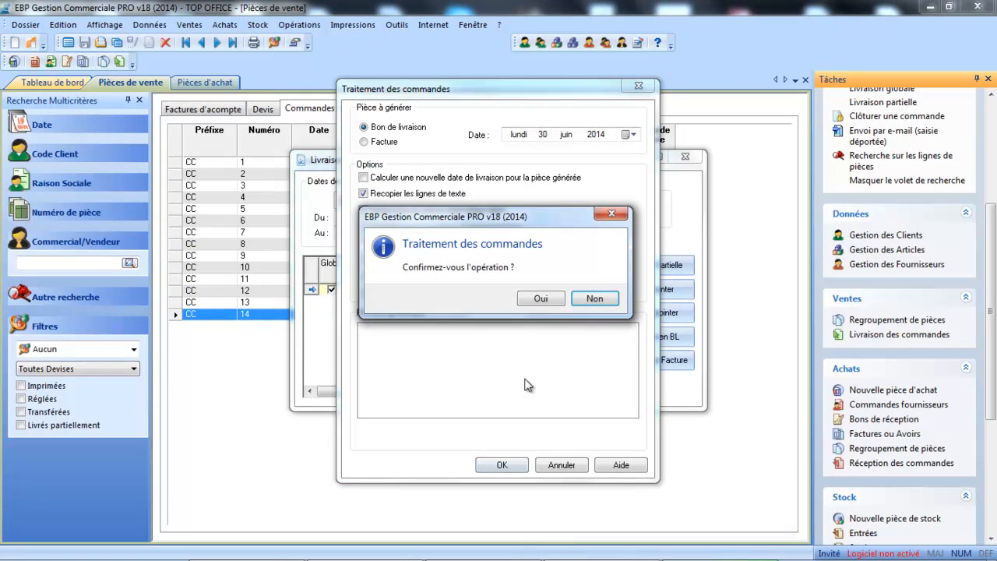
left_click(547, 299)
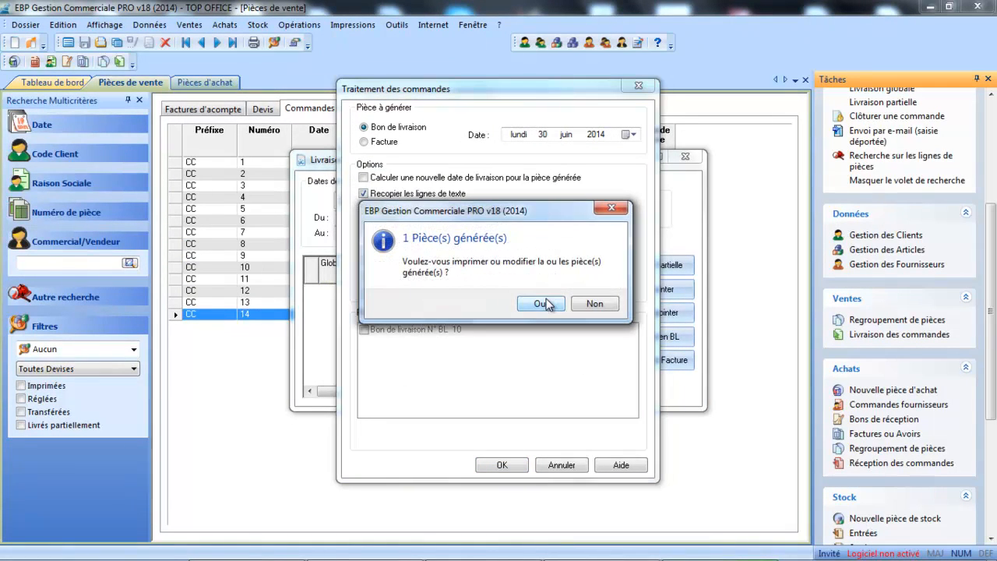
- Open the generated delivery note to check its ARMOIRE BUREAU line, and close it
left_click(547, 304)
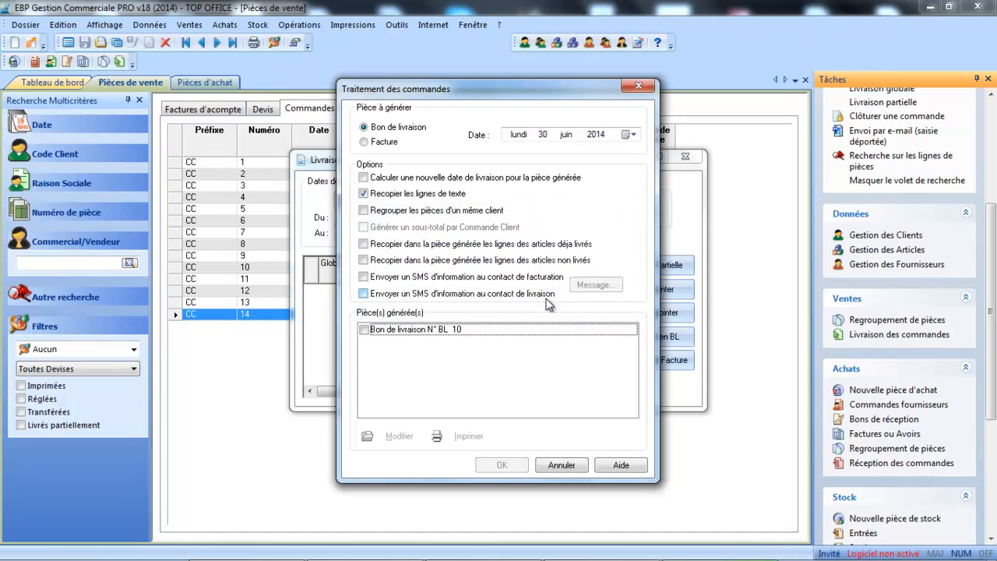
left_click(460, 330)
left_click(363, 330)
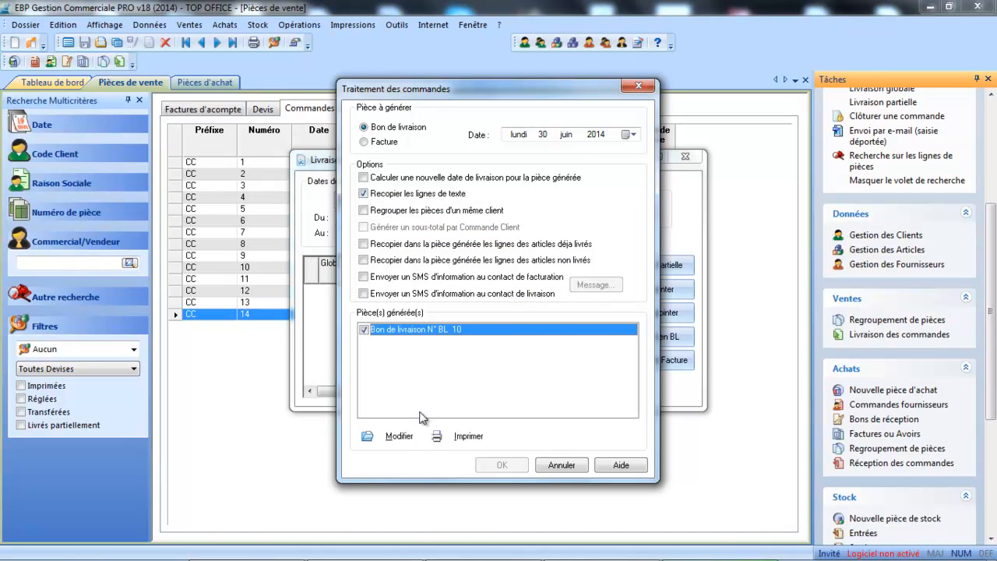
left_click(400, 437)
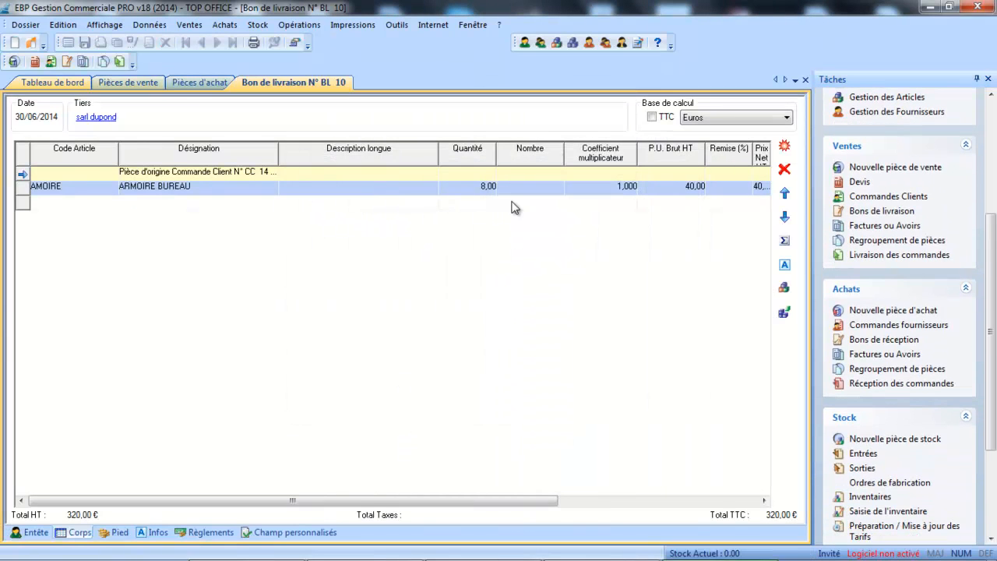
left_click(806, 79)
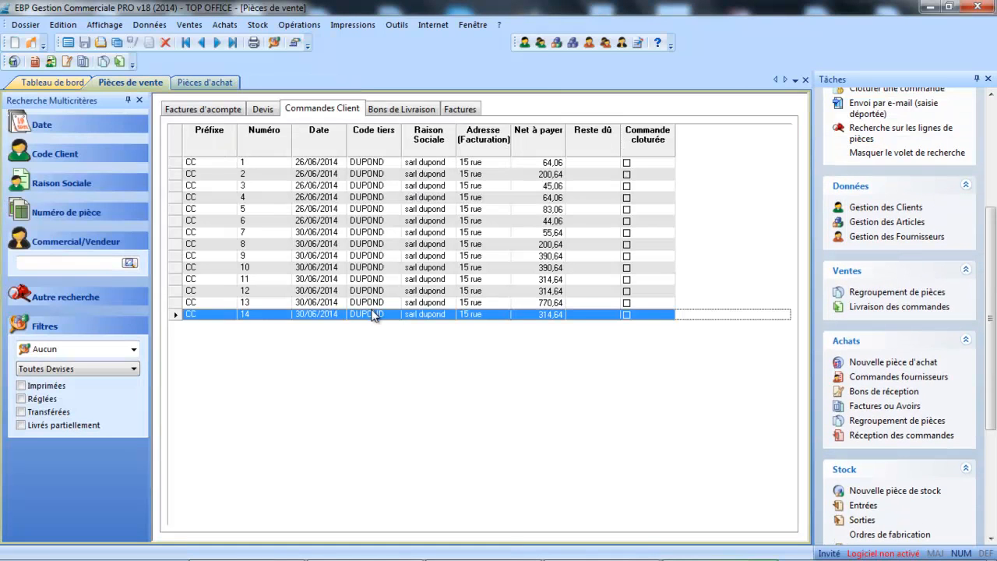
right_click(373, 315)
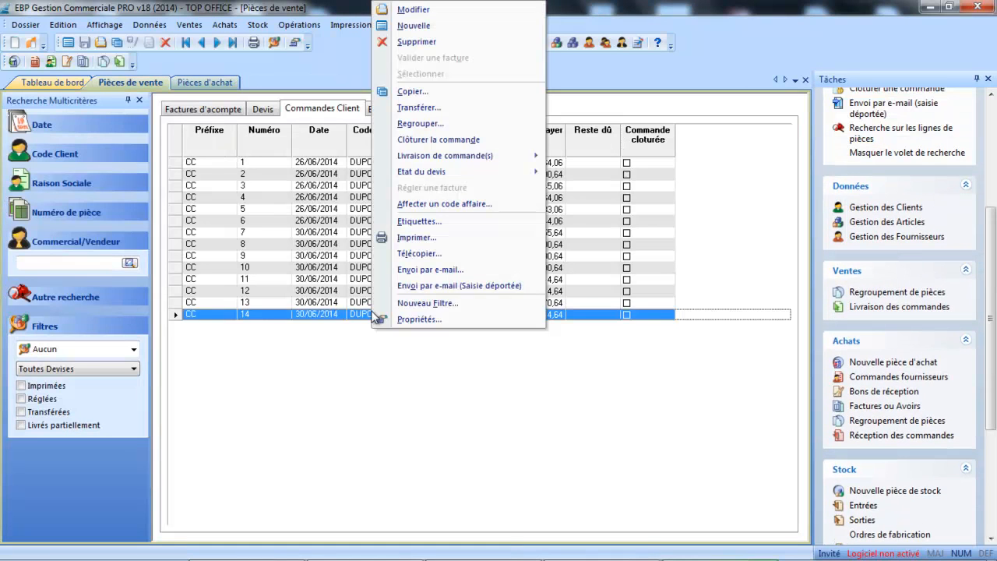
left_click(441, 116)
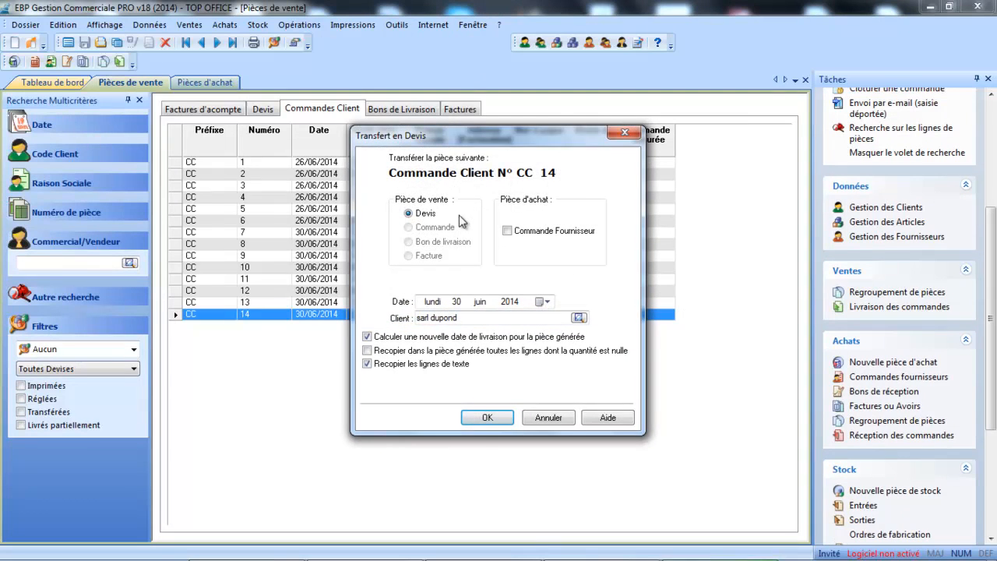
left_click(572, 418)
- Transfer the newest delivery note into an invoice (Facture), and close the list of generated documents
left_click(423, 112)
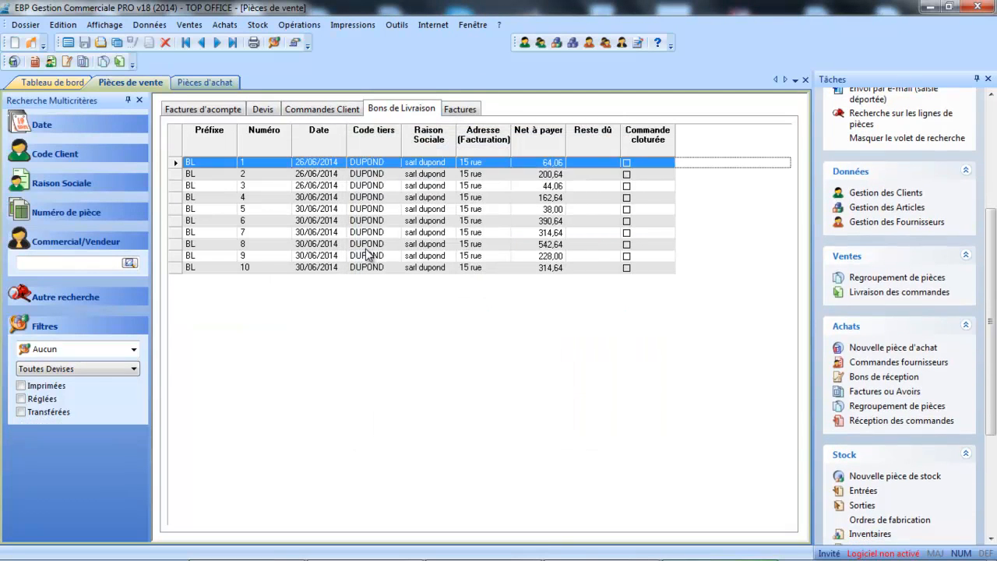
left_click(366, 269)
right_click(365, 269)
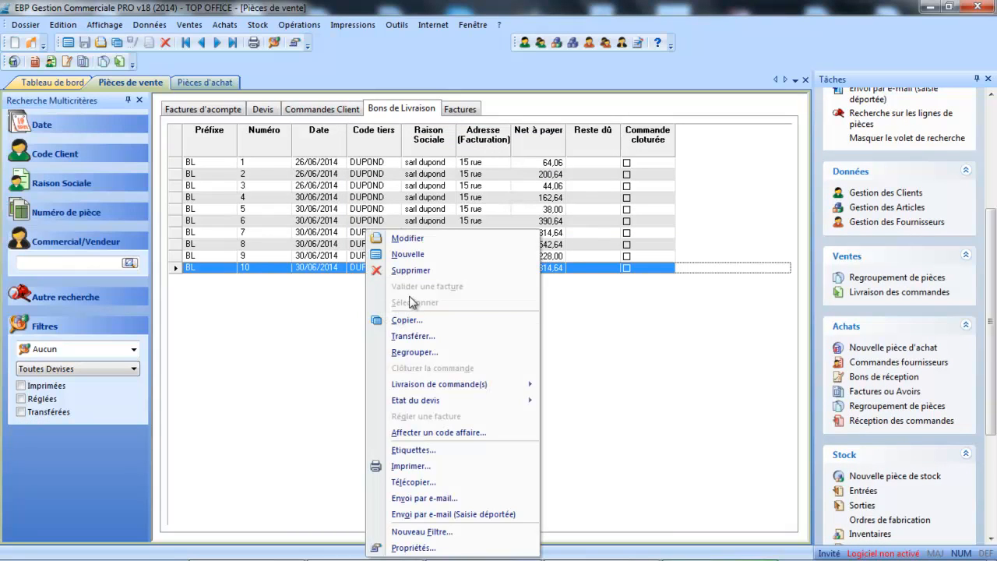
left_click(413, 335)
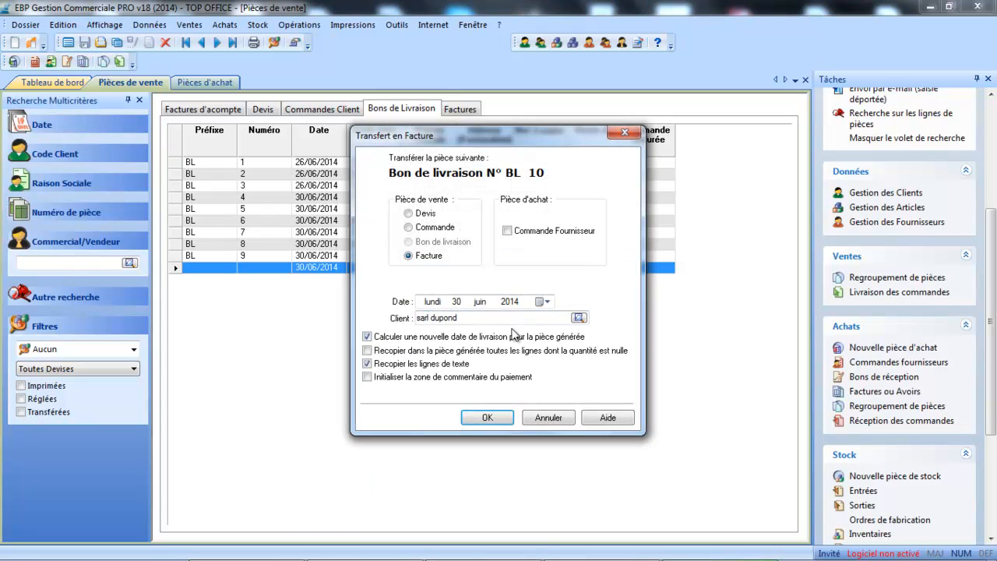
left_click(487, 418)
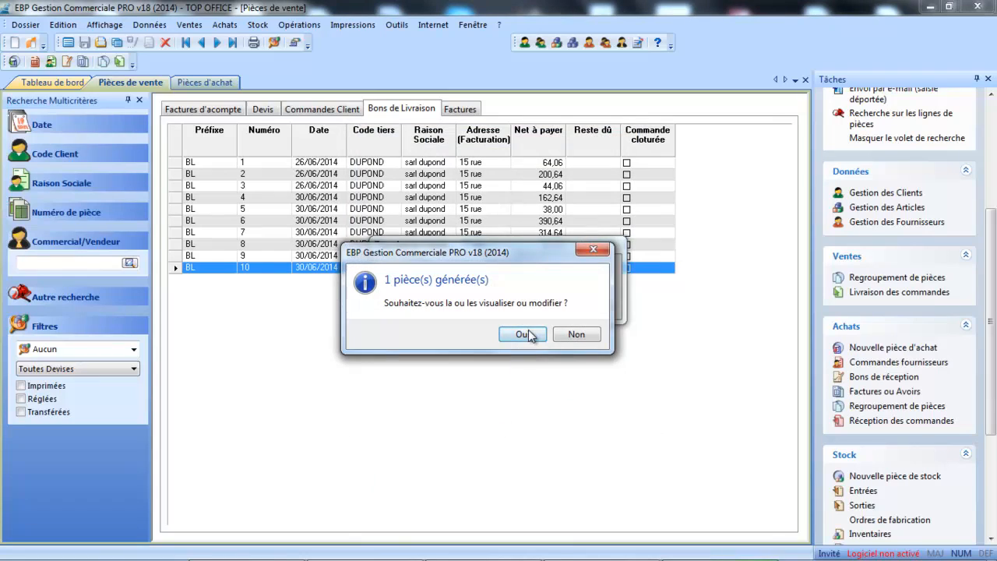
left_click(523, 335)
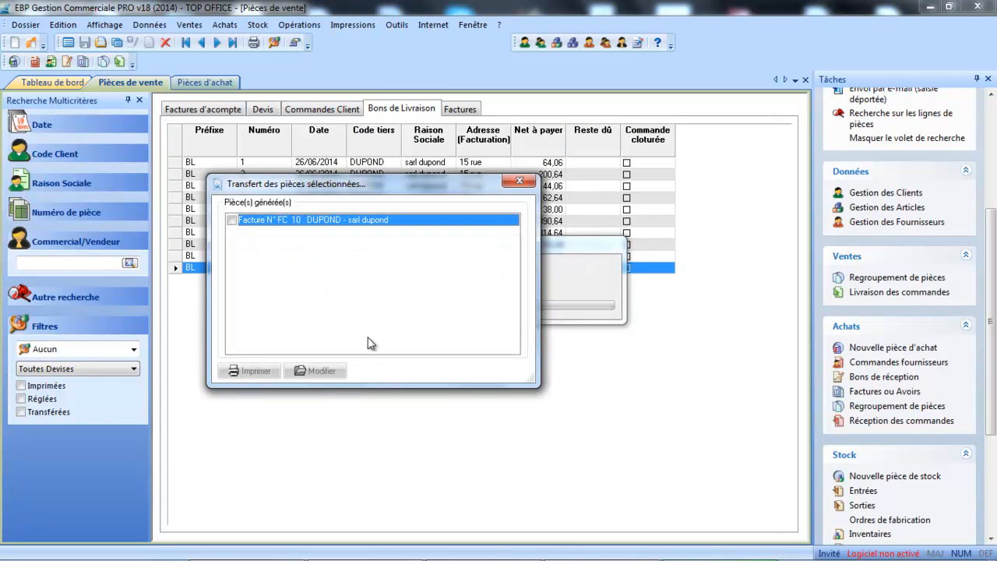
left_click(530, 180)
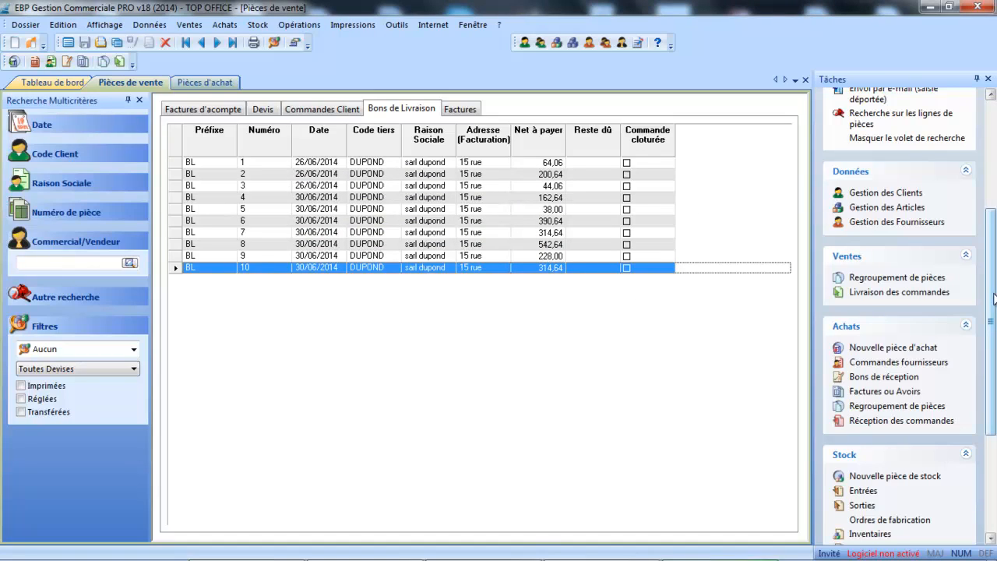
- Filter the customer orders list to partially delivered orders, check for any outstanding ones, and clear the filter
scroll(996, 288, "up", 3)
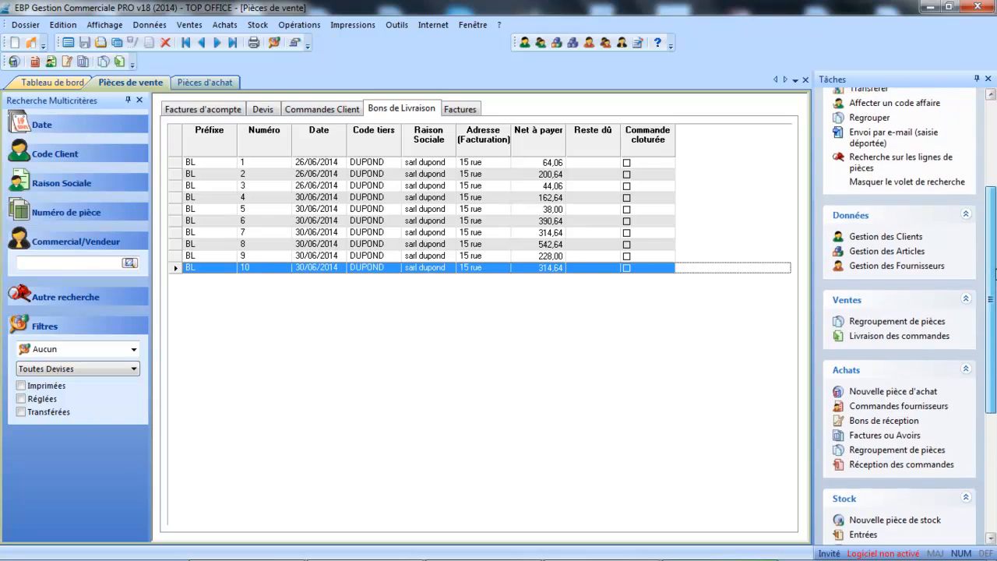
left_click(337, 109)
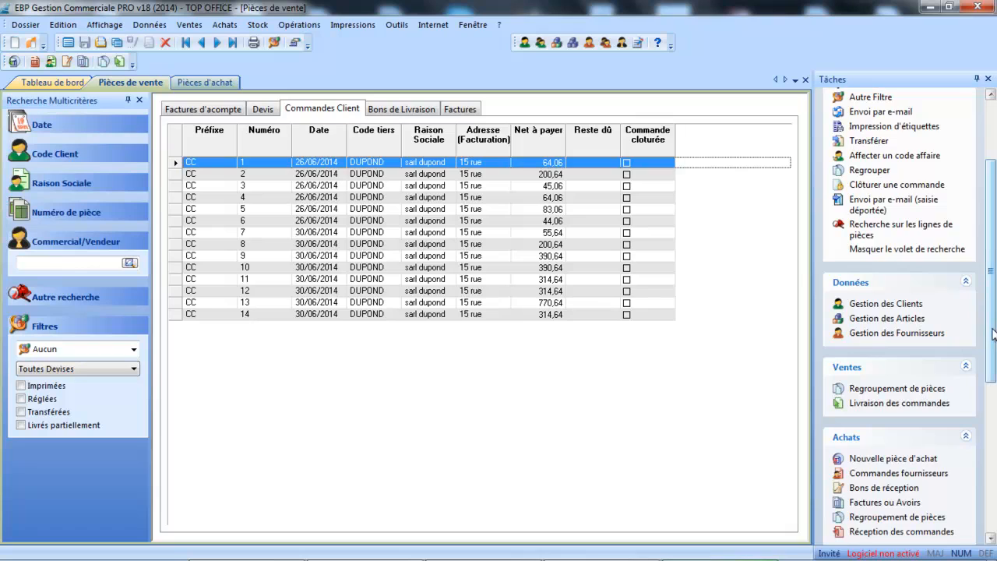
scroll(994, 334, "down", 3)
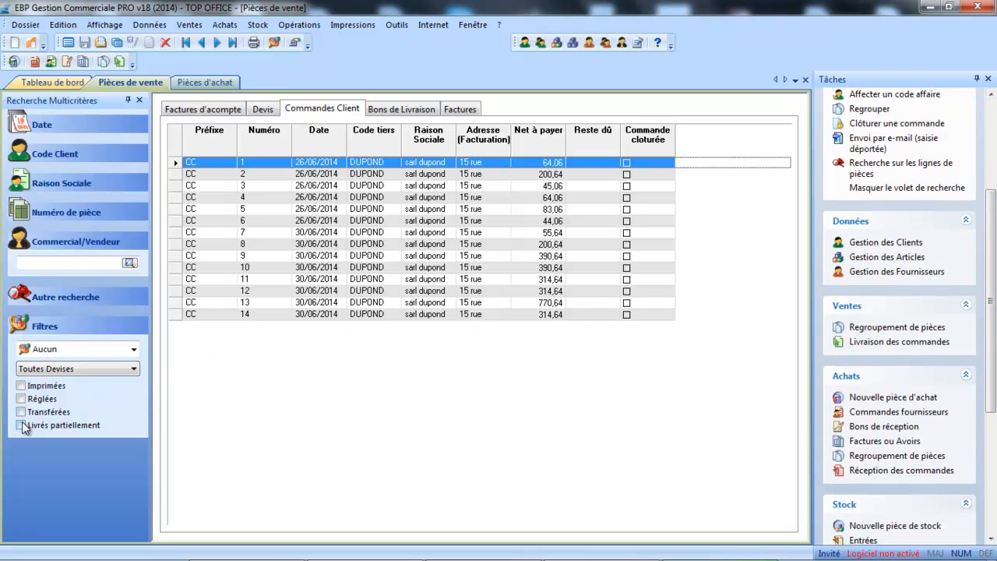
left_click(22, 425)
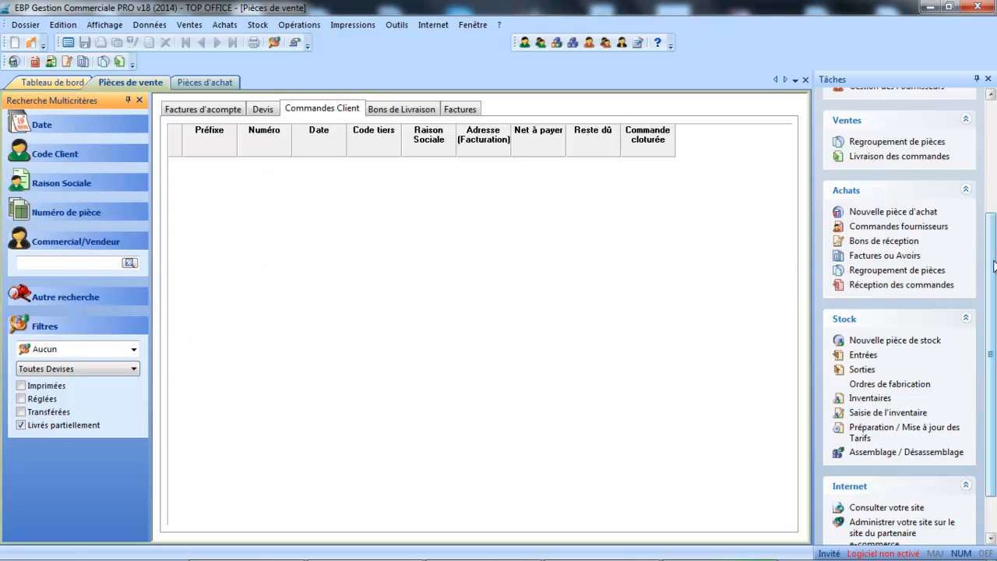
scroll(995, 266, "up", 3)
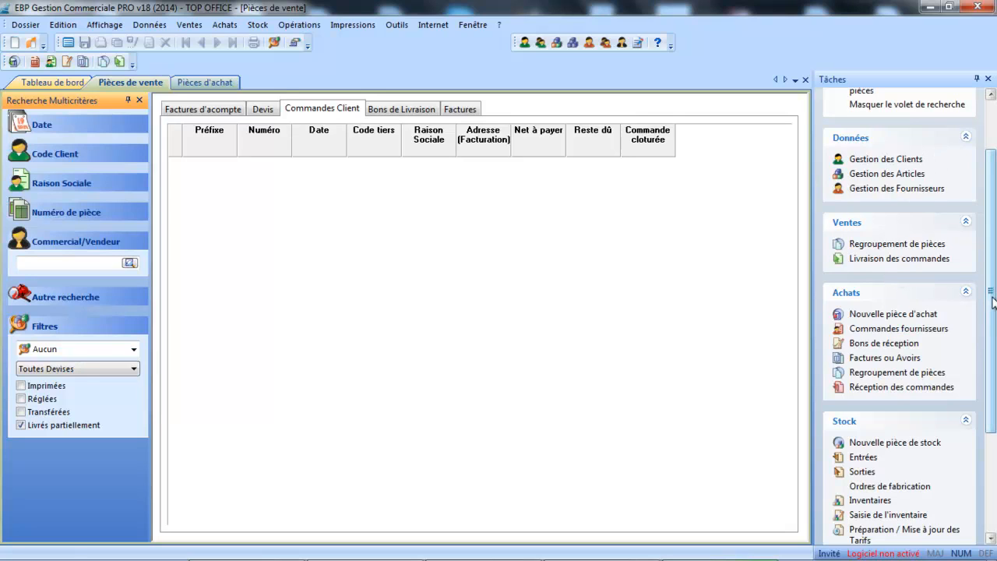
scroll(994, 302, "up", 3)
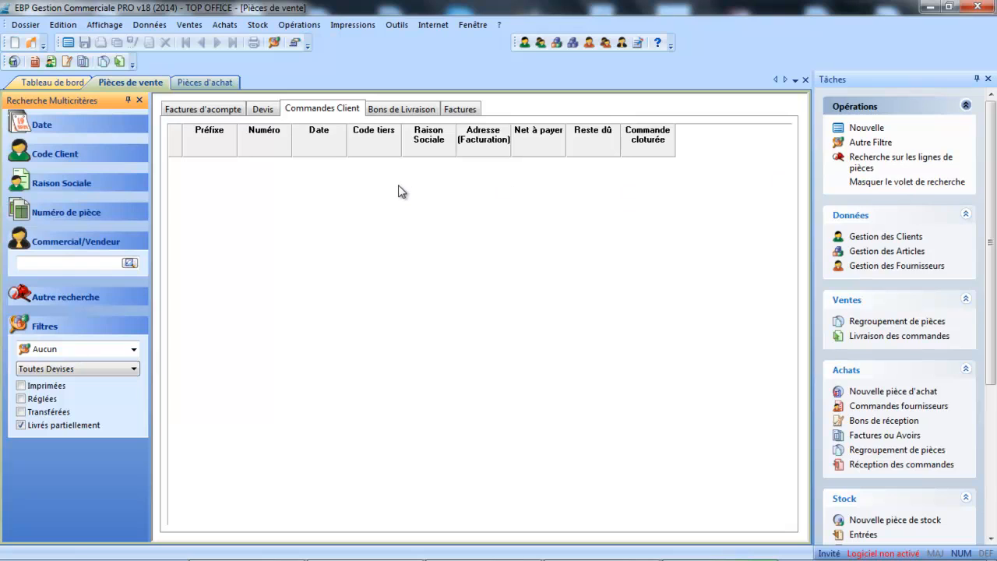
left_click(21, 425)
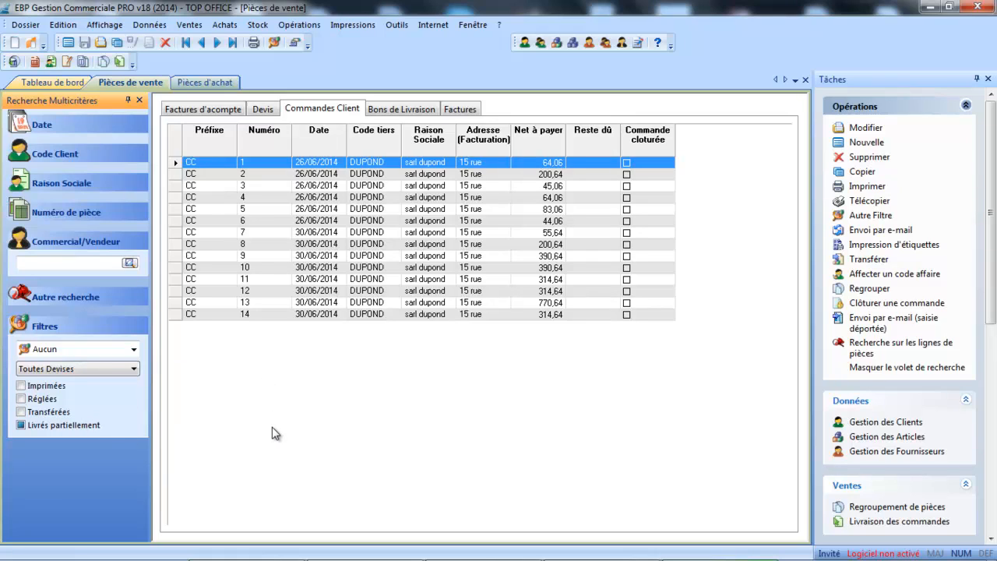
- Create a new customer order and assign it to the customer sarl dupond
left_click(68, 44)
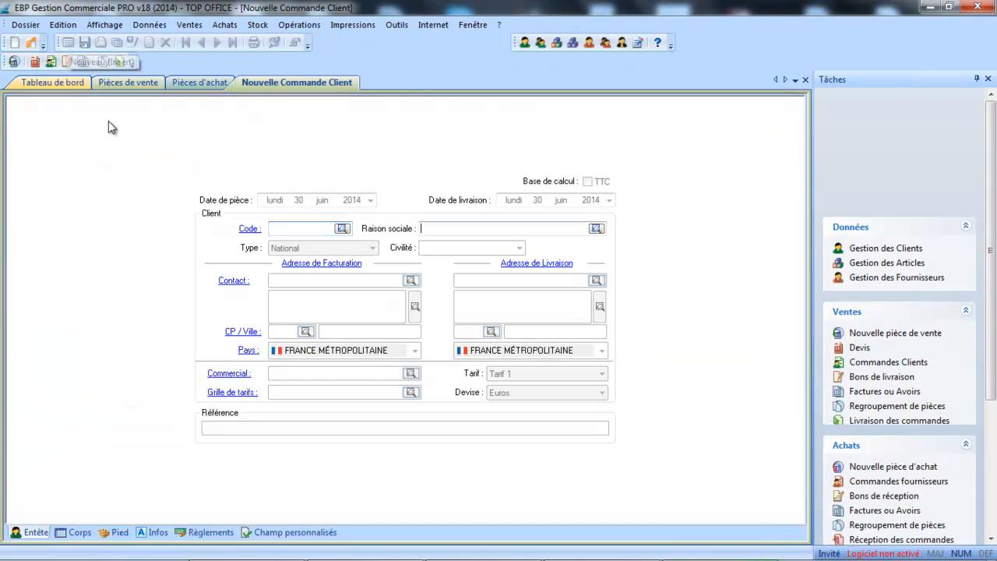
left_click(342, 229)
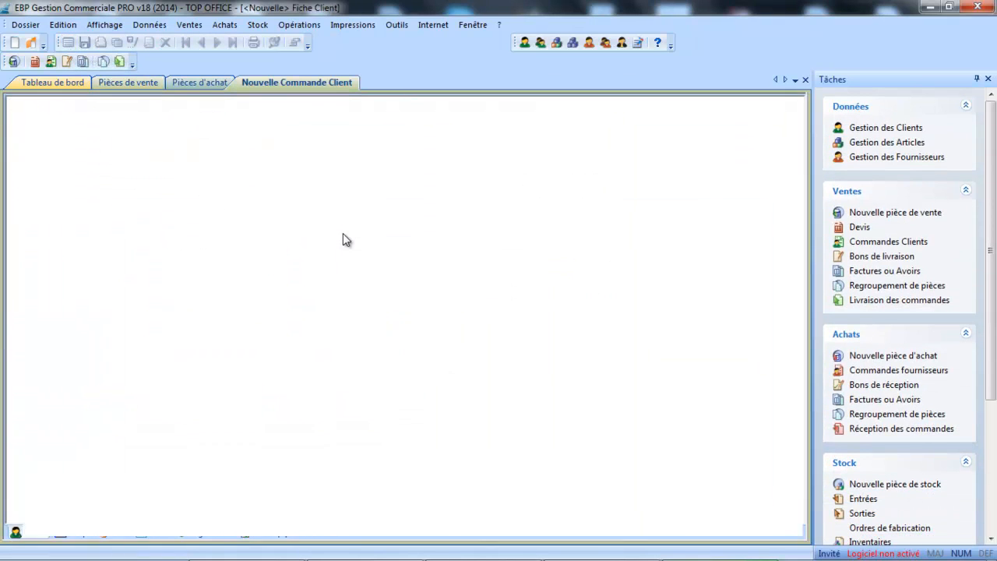
double_click(231, 165)
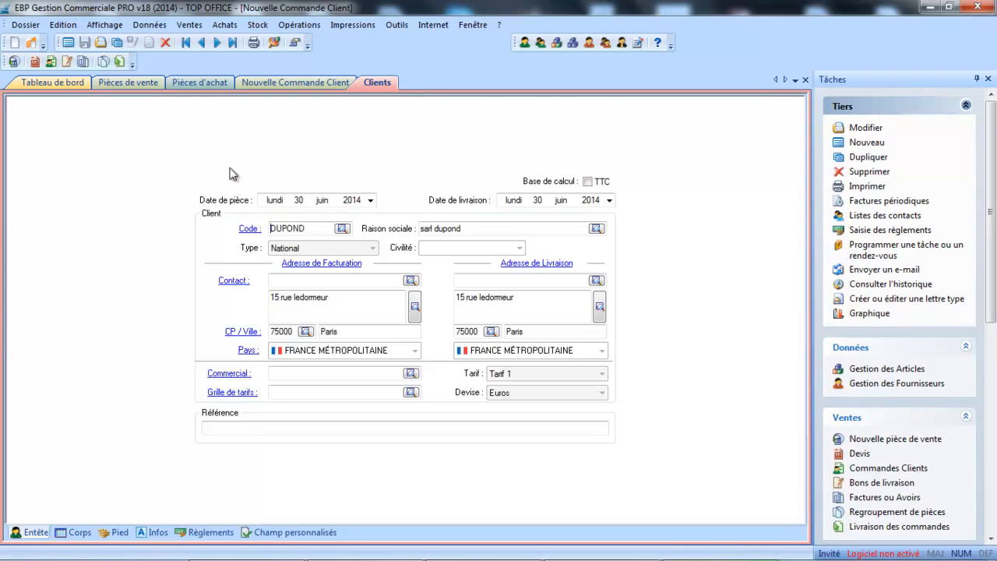
- Add the article FAUTEUIL to the order's body, and check its stock and pending orders in the article record
left_click(78, 532)
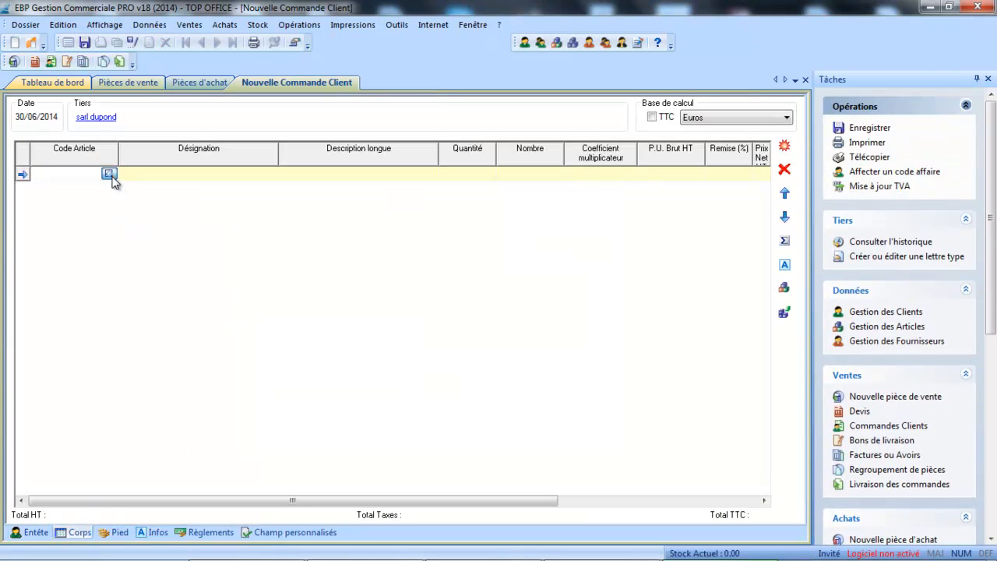
left_click(113, 179)
double_click(113, 181)
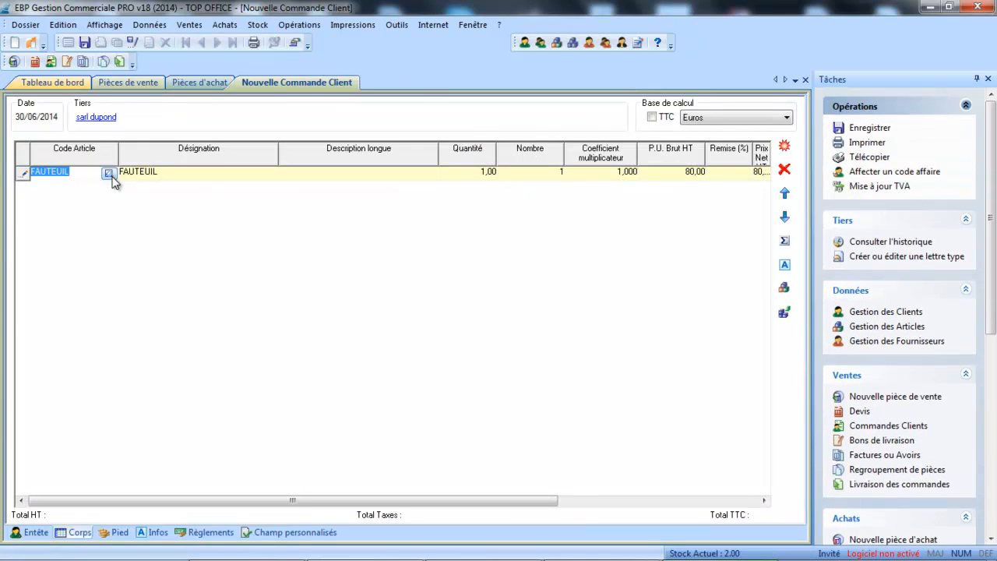
key("Tab")
key("Tab")
key("Tab")
key("Tab")
left_click(24, 173)
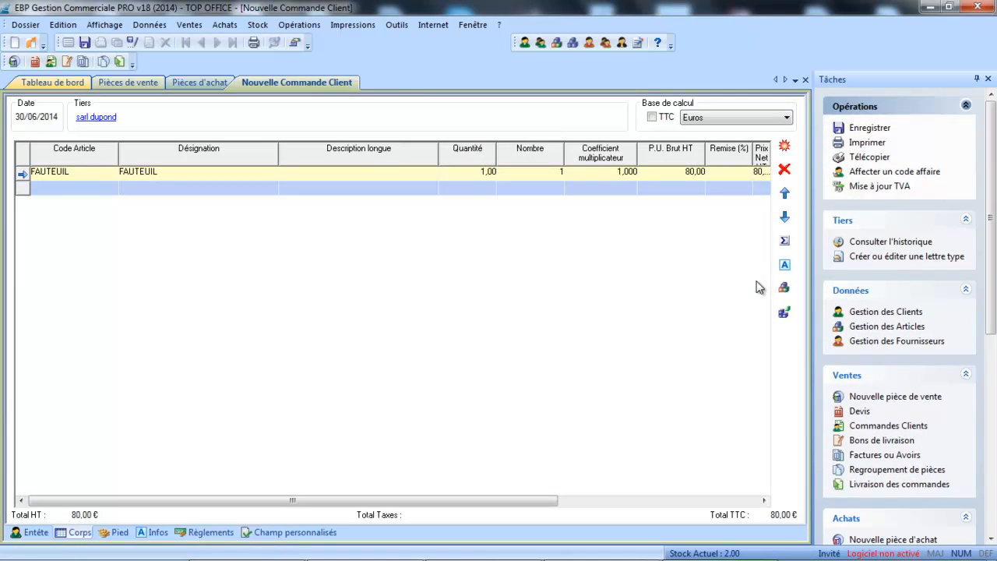
left_click(785, 287)
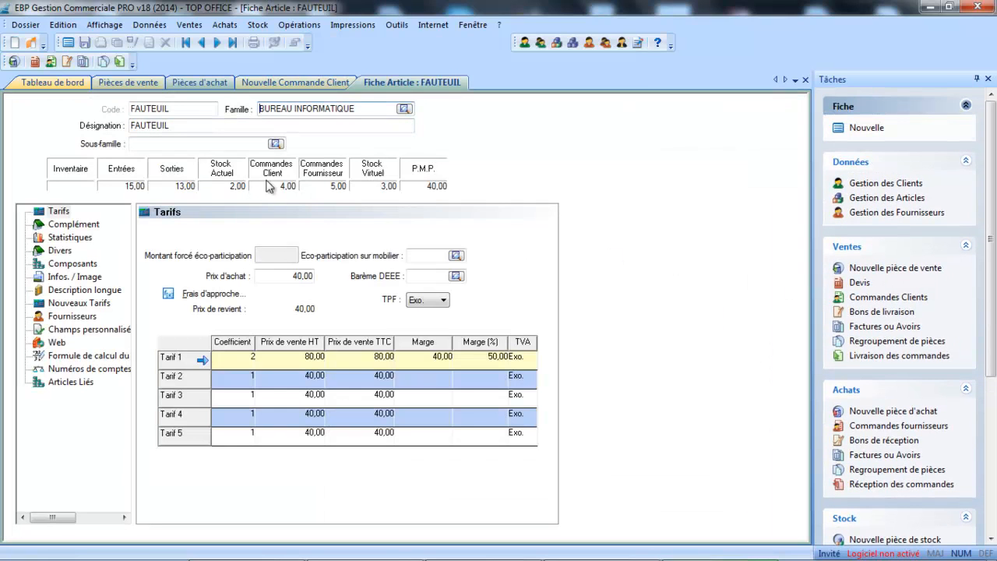
left_click(806, 80)
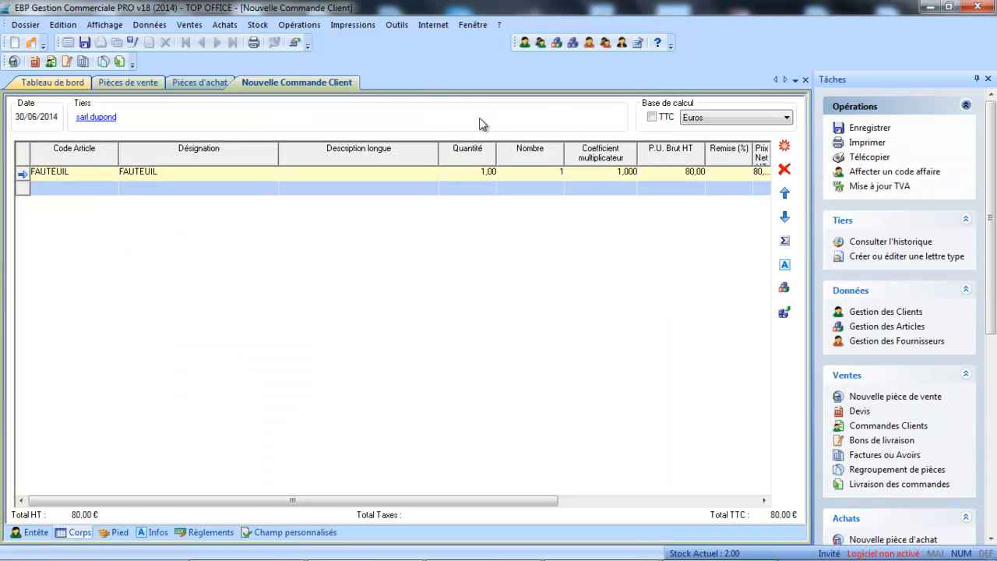
- Set the FAUTEUIL line's quantity to 3 and save the customer order
type("3")
key("Tab")
key("Tab")
key("Tab")
key("Tab")
key("Tab")
key("Tab")
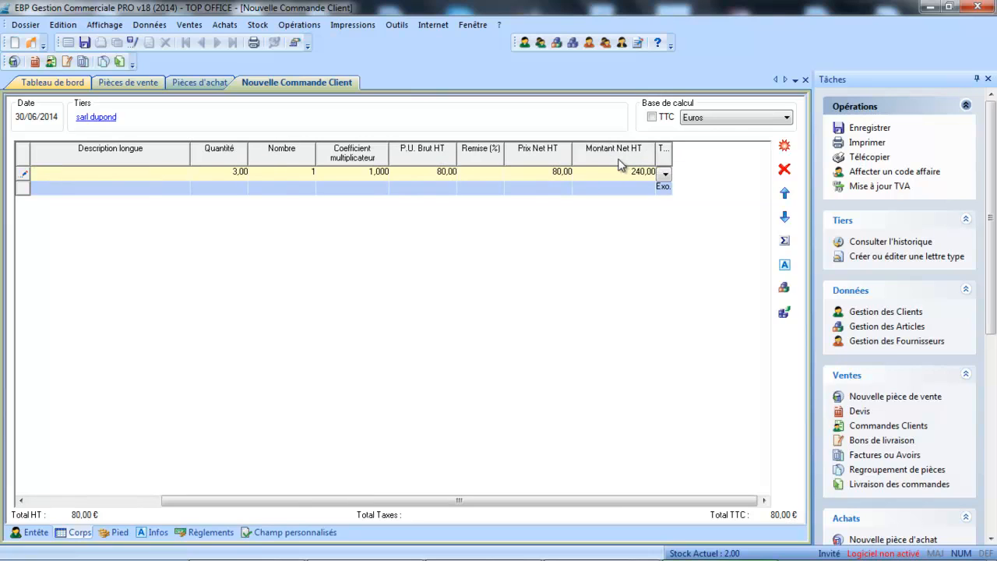
left_click(448, 335)
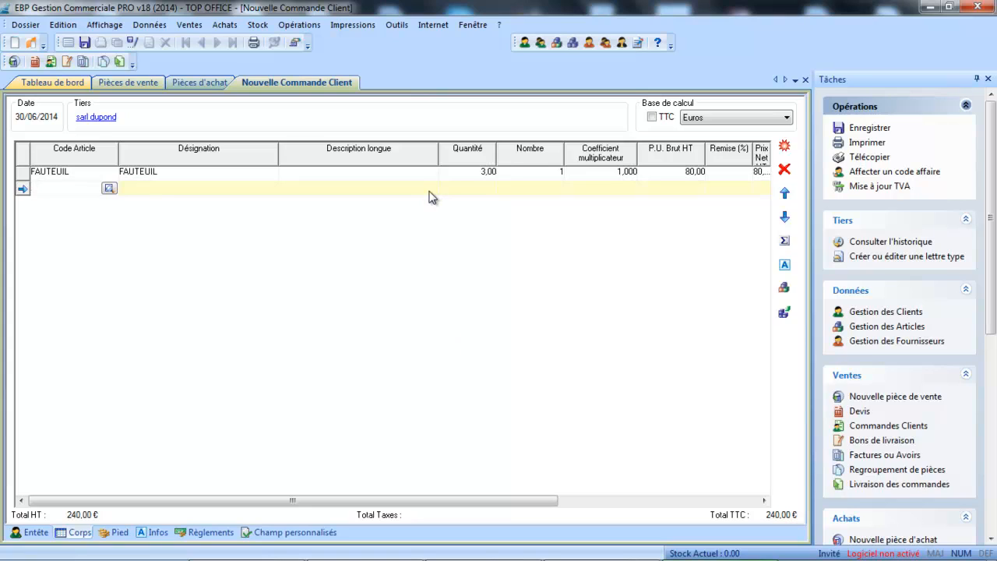
left_click(808, 82)
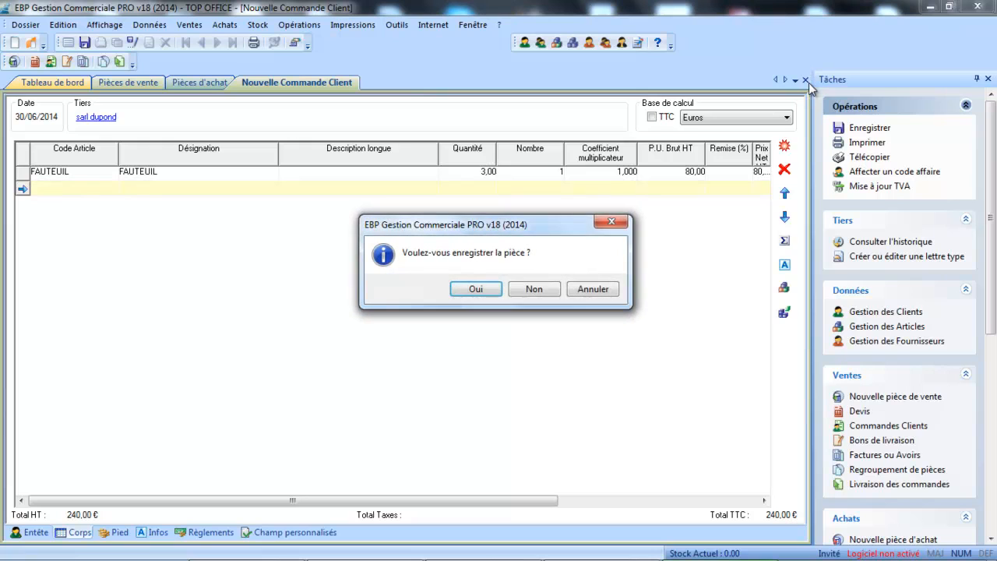
left_click(476, 289)
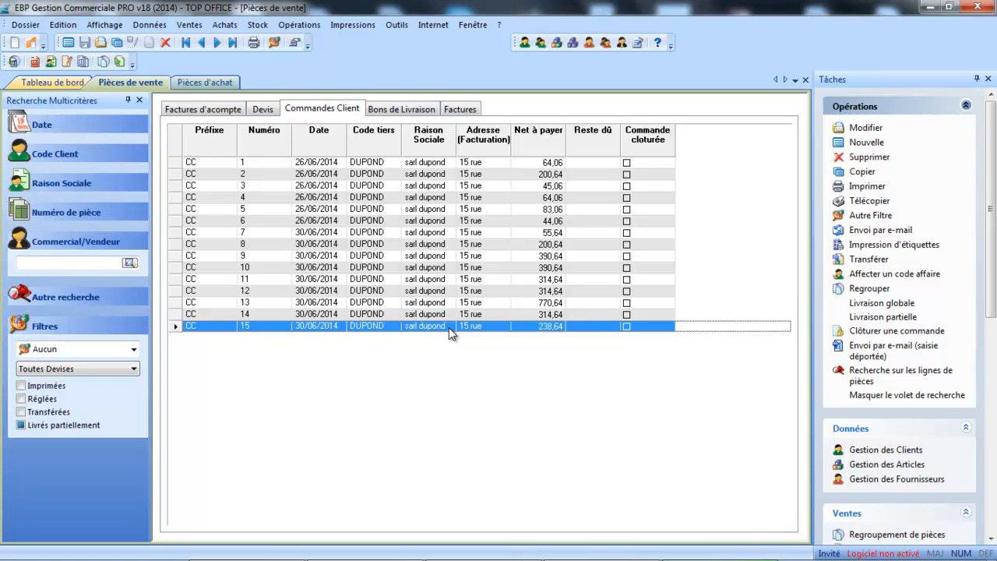
- Set up a partial delivery of the newest customer order, with a quantity of 2 FAUTEUIL to deliver
left_click(22, 425)
left_click(869, 318)
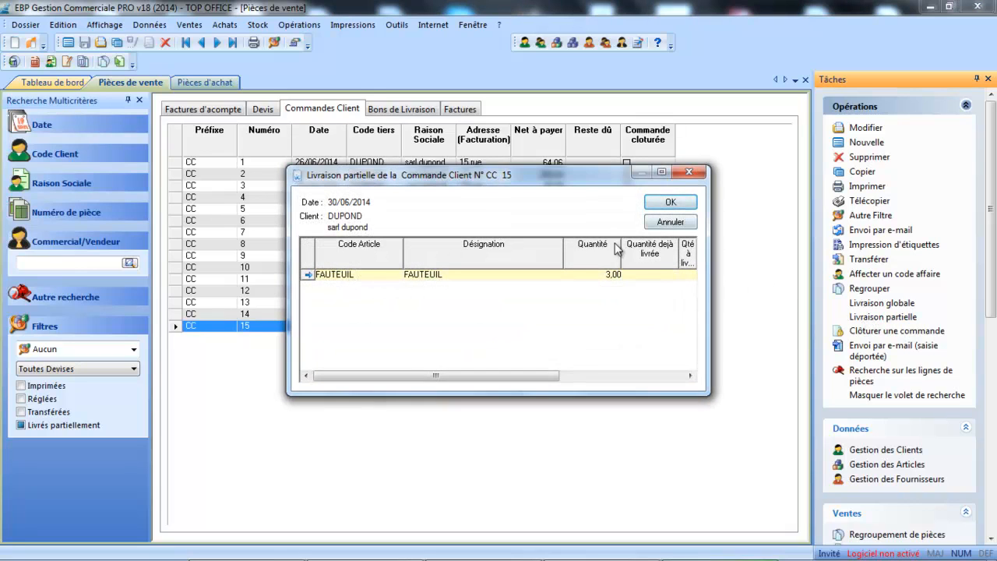
left_click(663, 172)
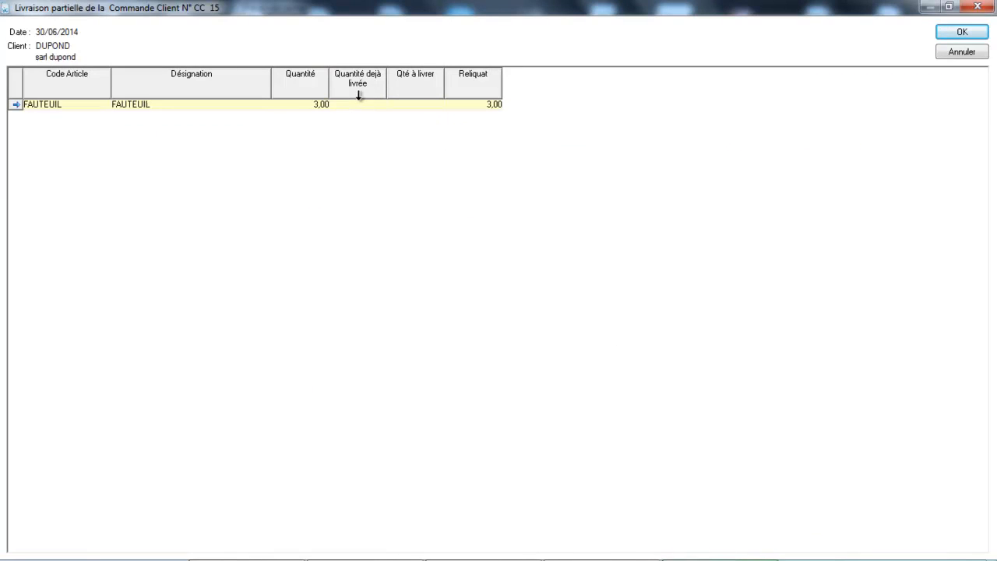
left_click(429, 106)
type("2")
key("Tab")
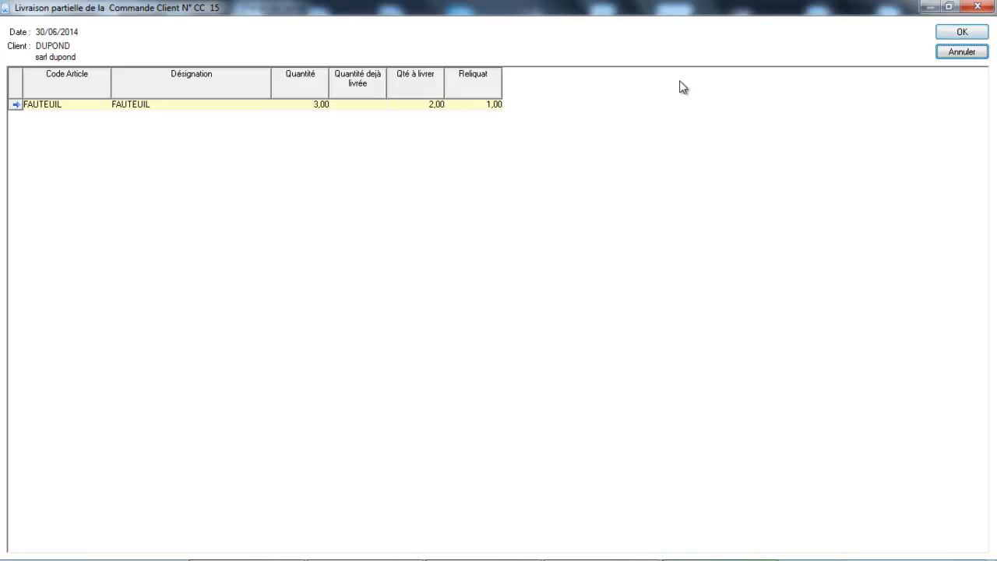
left_click(963, 34)
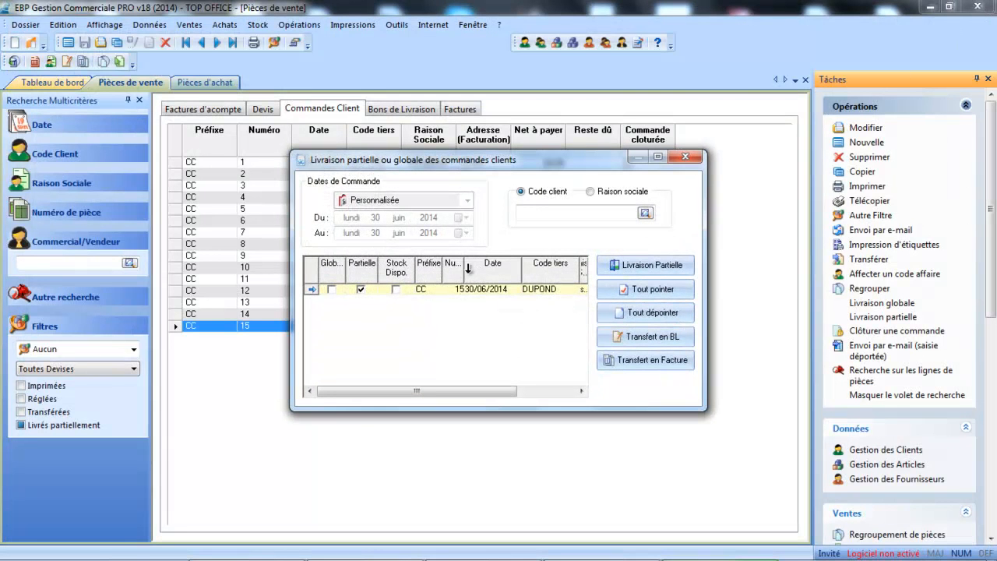
- Generate a delivery note (Bon de livraison) from the partial delivery, keeping the text lines copied
left_click(637, 338)
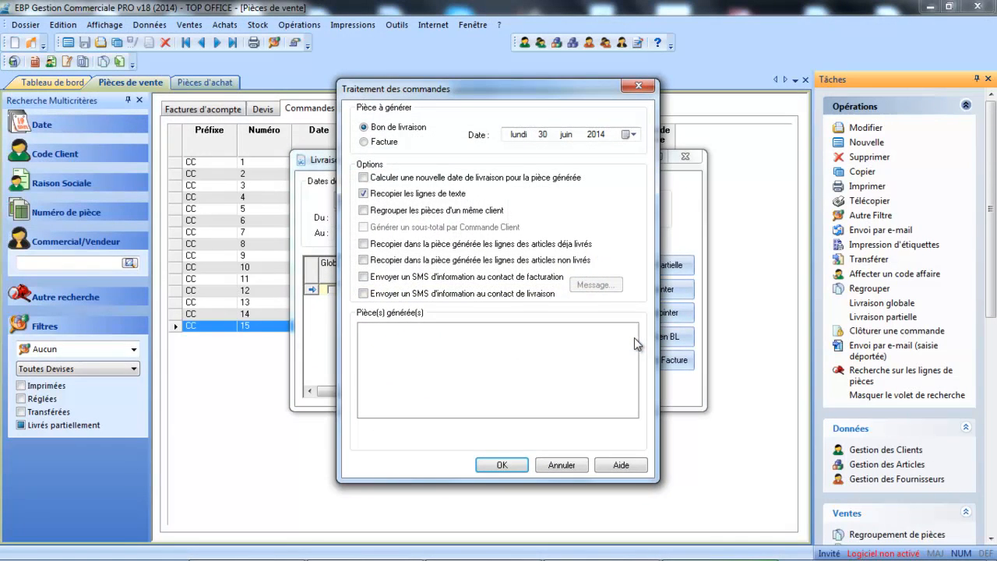
left_click(485, 466)
left_click(543, 300)
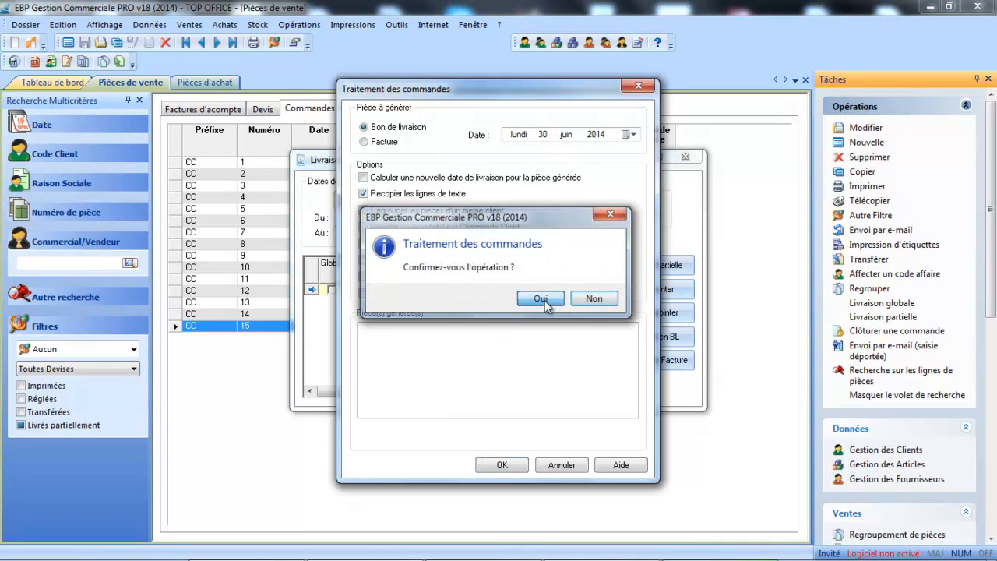
left_click(544, 307)
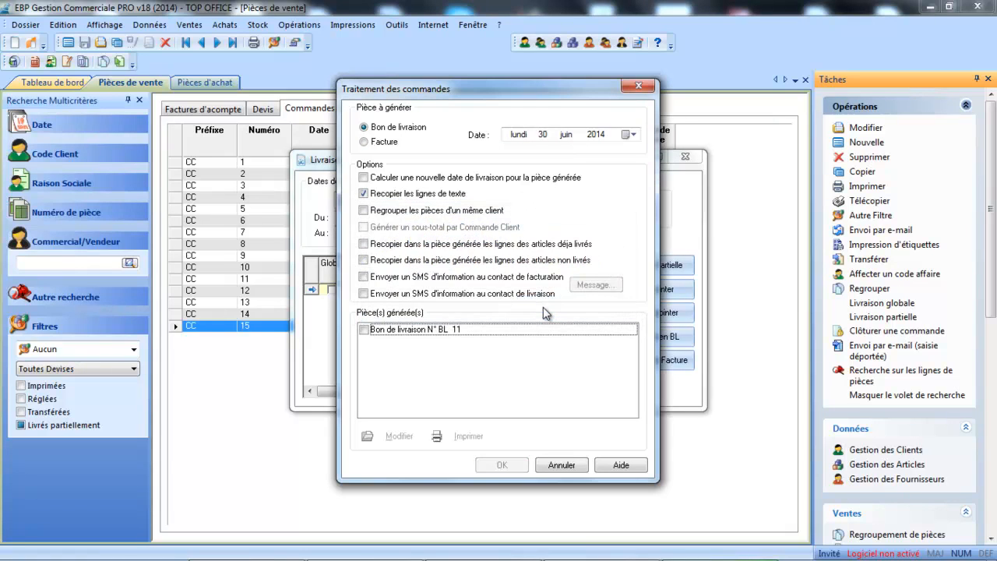
- Open the generated delivery note to check its FAUTEUIL line, and close it
left_click(364, 330)
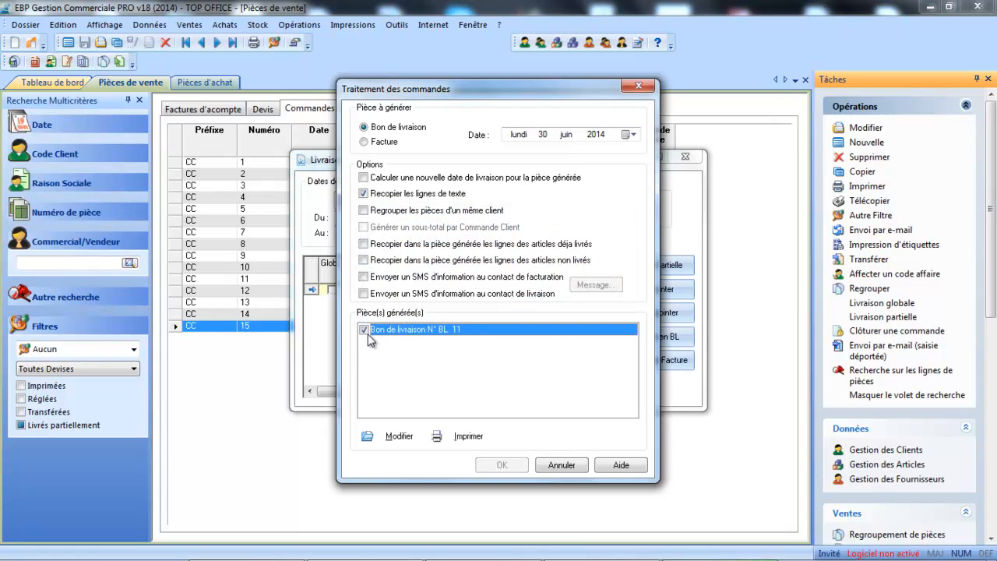
left_click(399, 438)
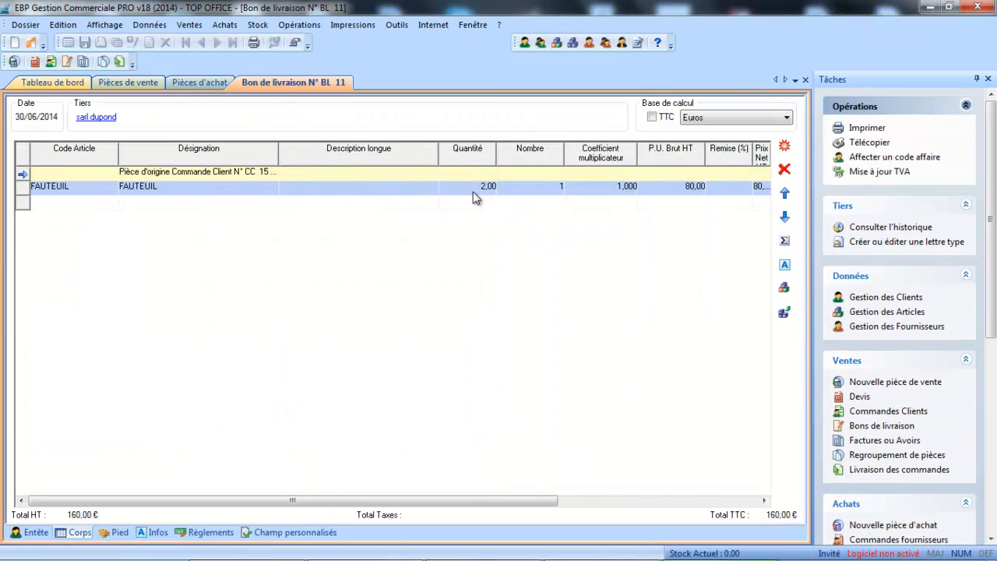
left_click(805, 80)
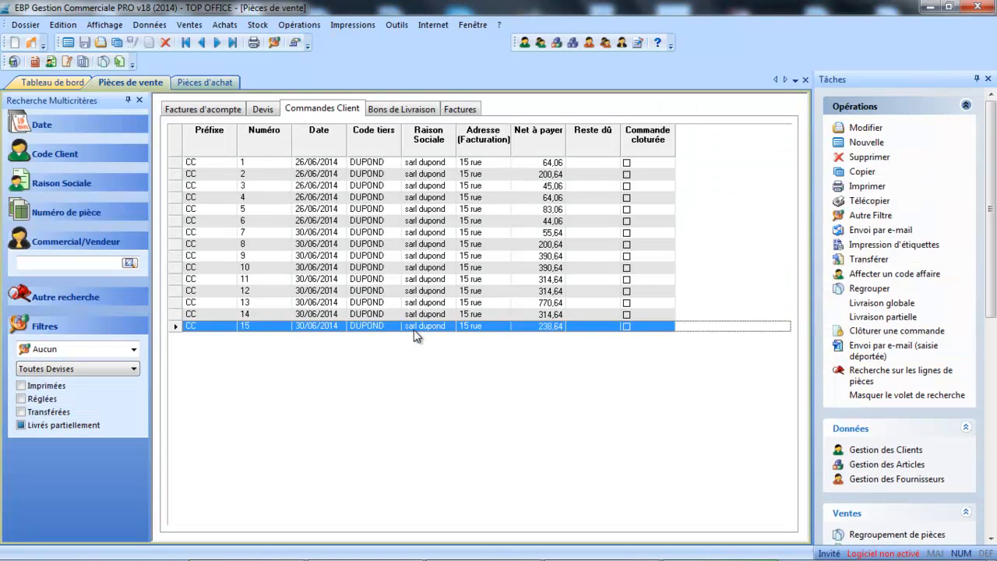
- Transfer the newest delivery note into an invoice (Facture), and open the generated invoice to check its FAUTEUIL line
right_click(414, 330)
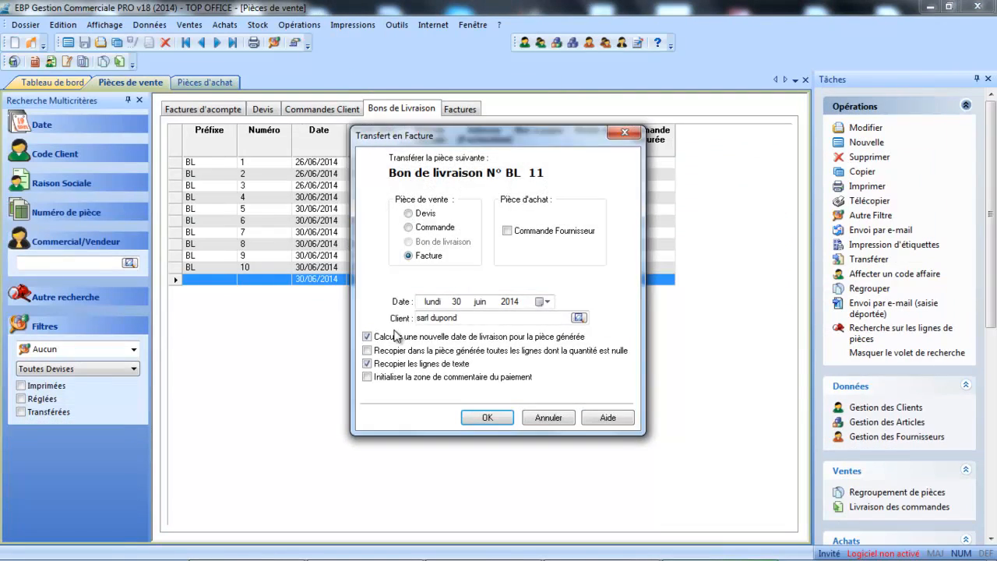
left_click(487, 418)
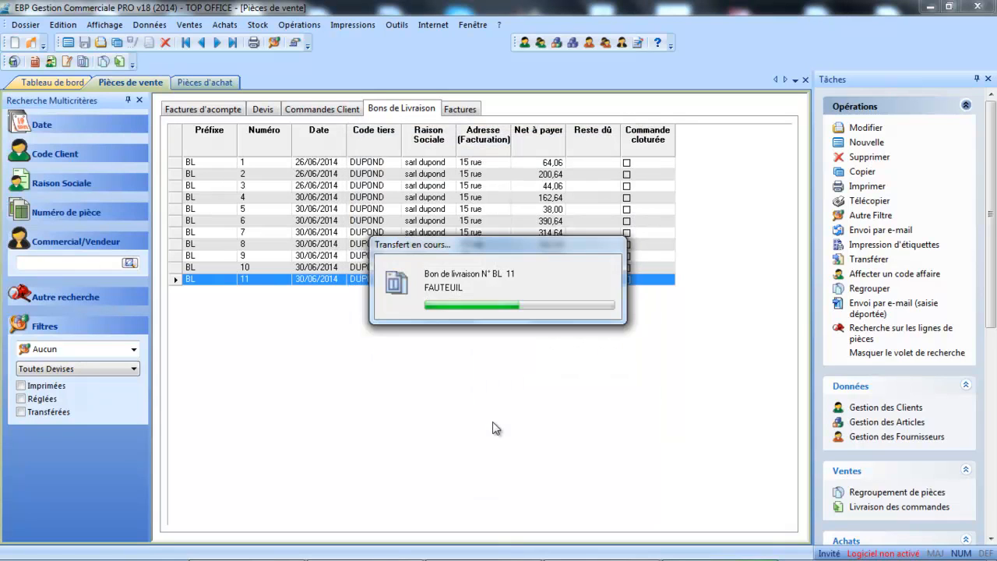
left_click(525, 334)
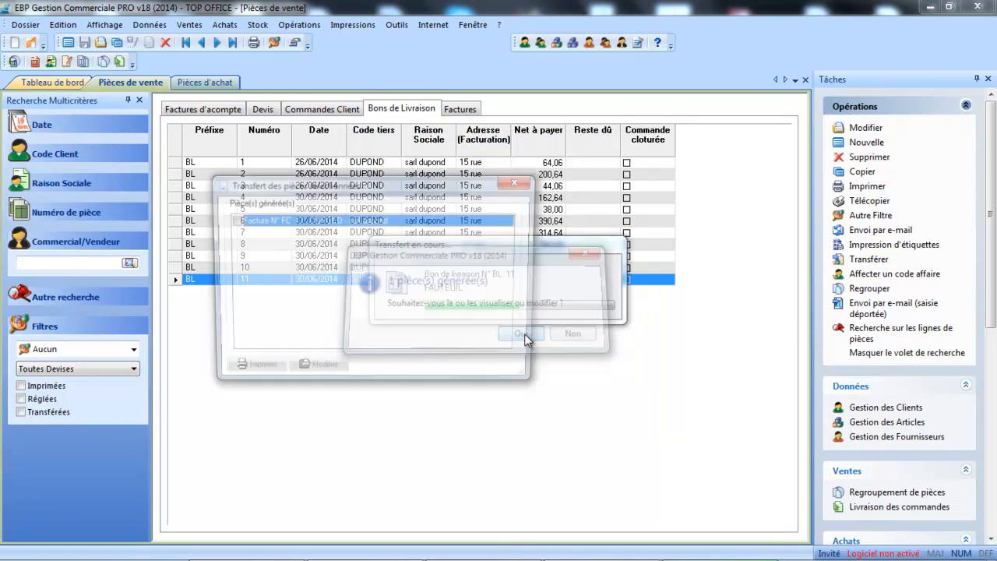
left_click(232, 220)
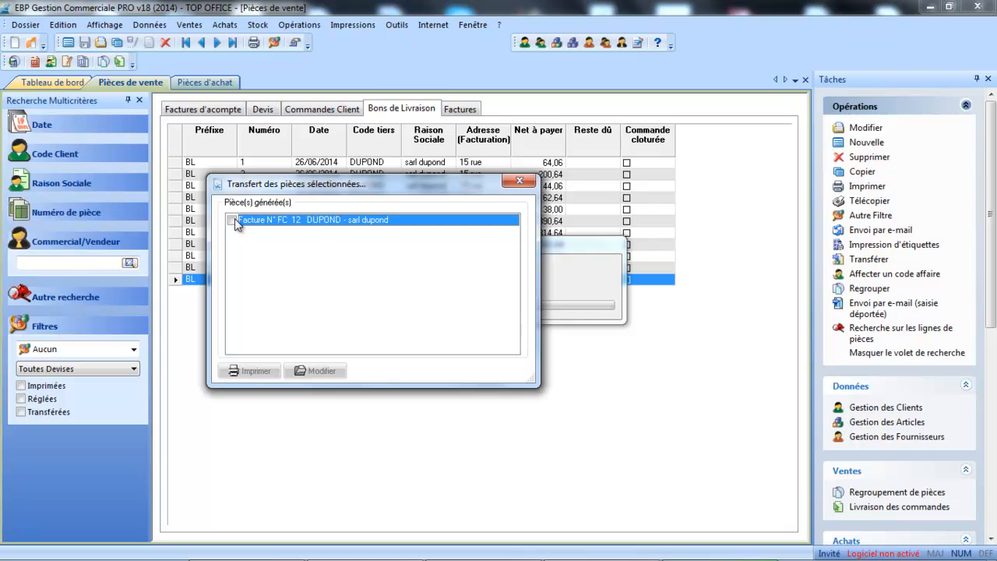
left_click(320, 371)
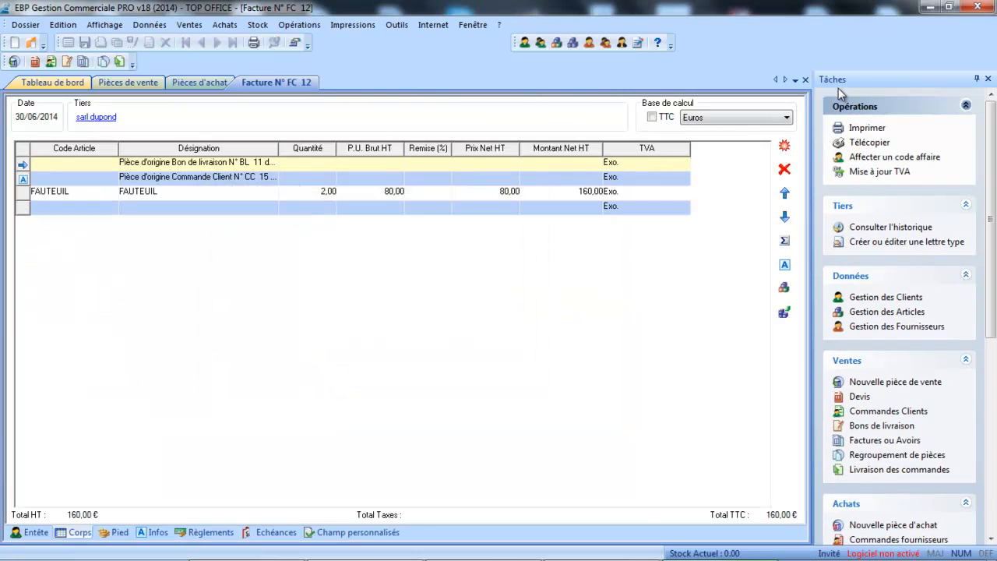
left_click(806, 80)
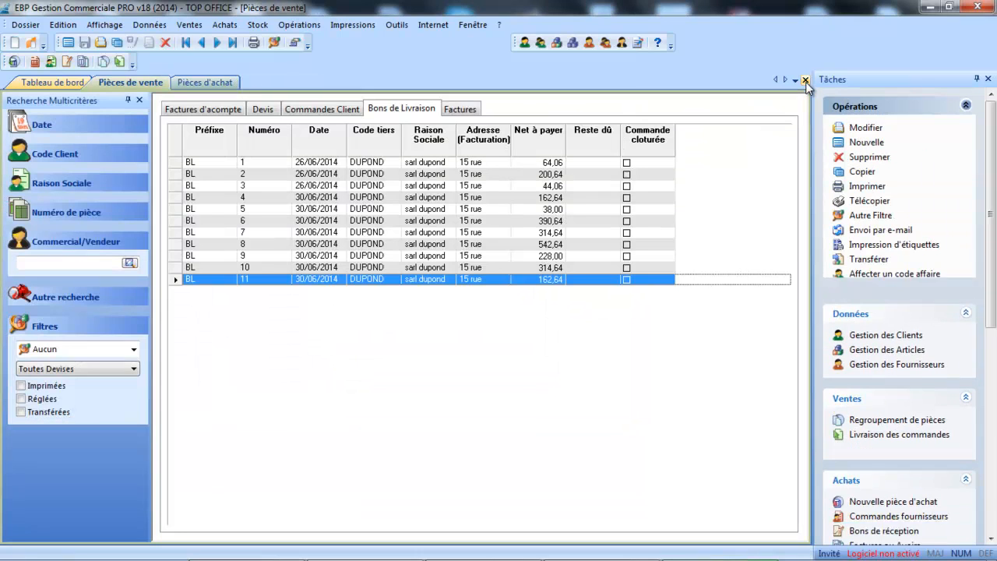
- Filter the customer orders list to show only partially delivered orders
left_click(334, 114)
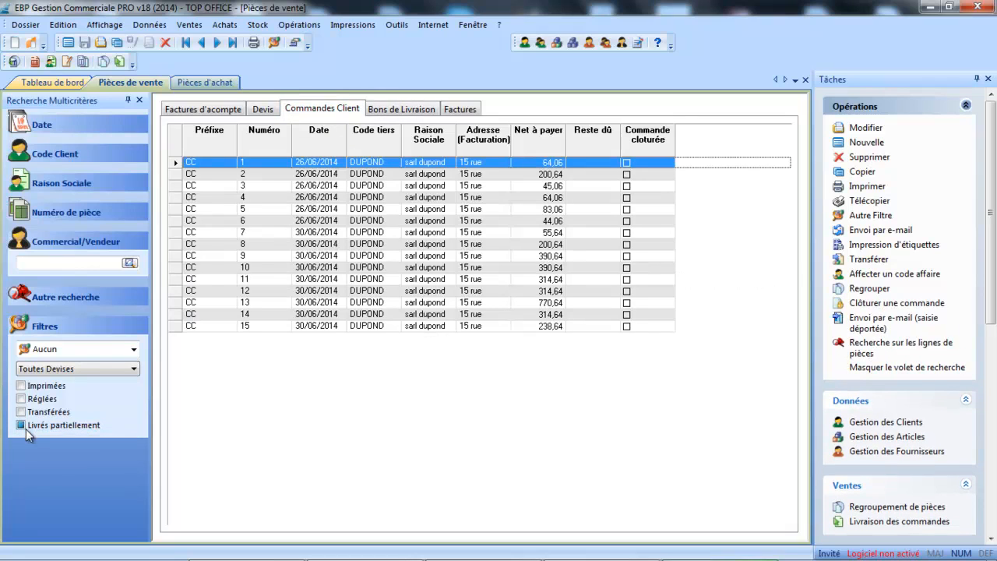
left_click(21, 427)
left_click(21, 427)
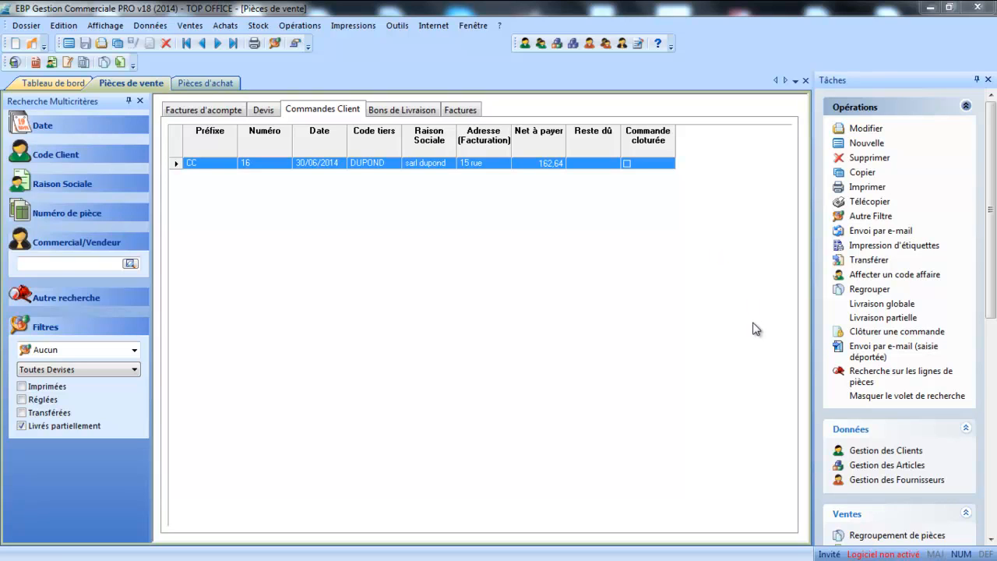
- Close out the remaining partially delivered customer order, and check its closed status by clearing and reapplying the partial delivery filter
left_click(855, 333)
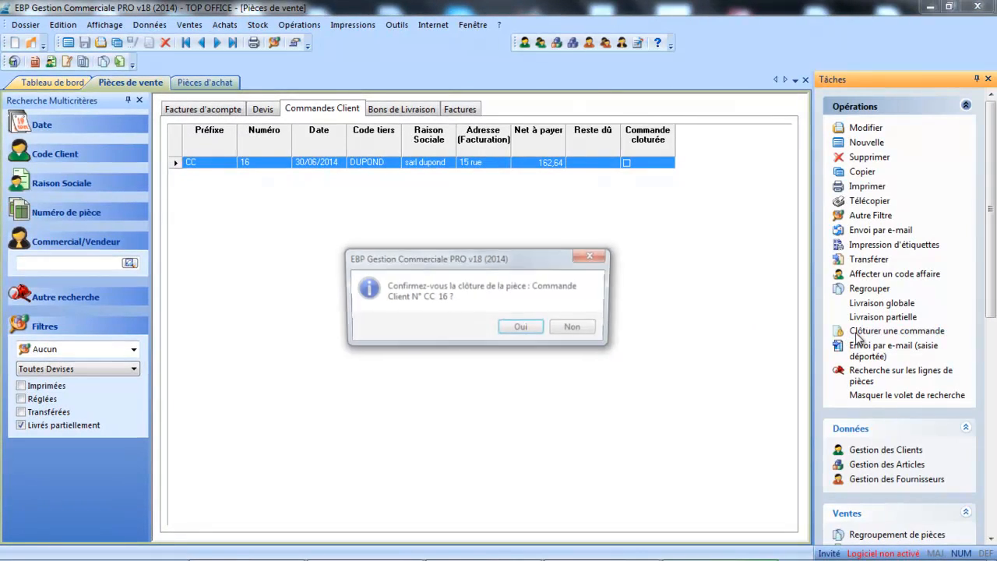
left_click(523, 328)
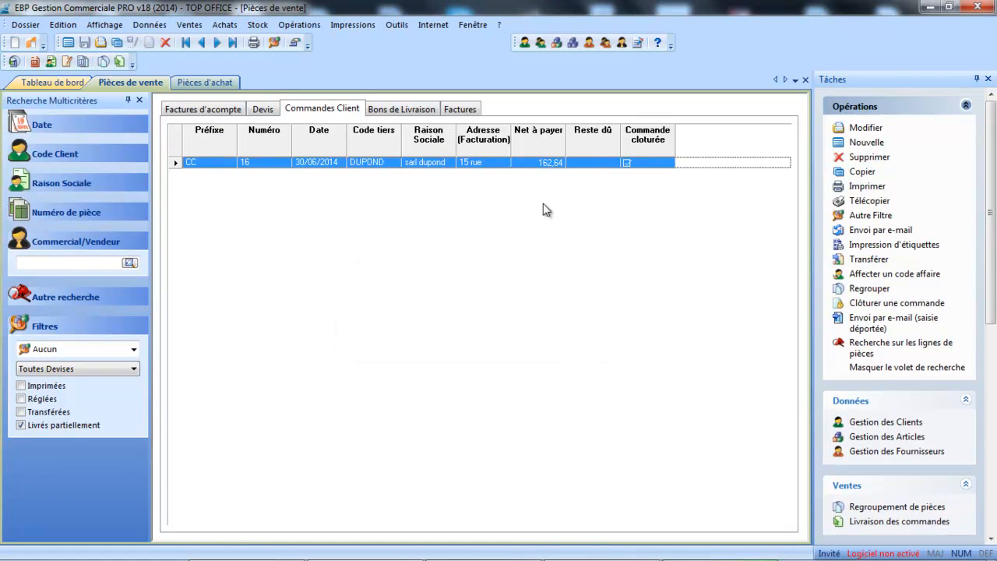
left_click(21, 425)
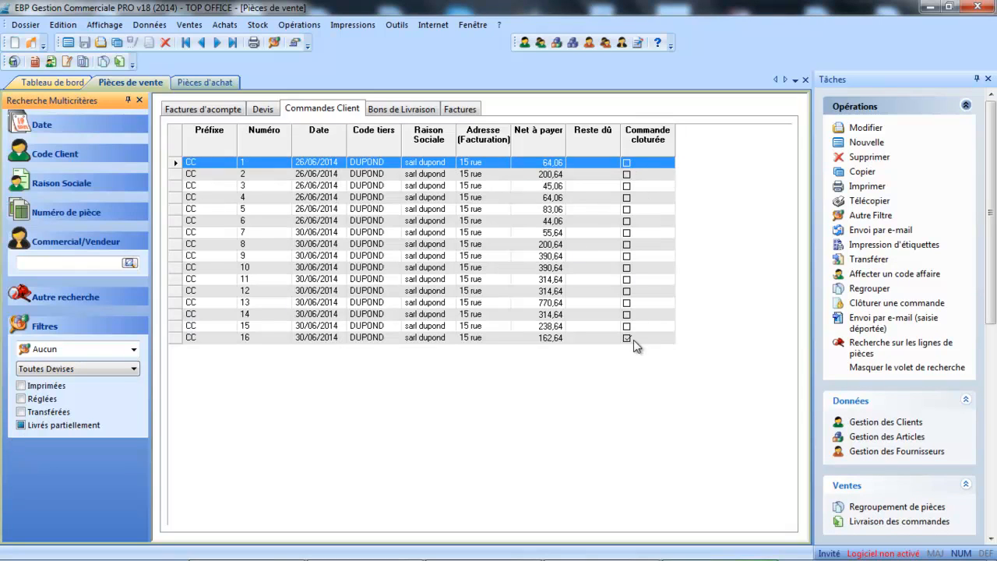
left_click(21, 426)
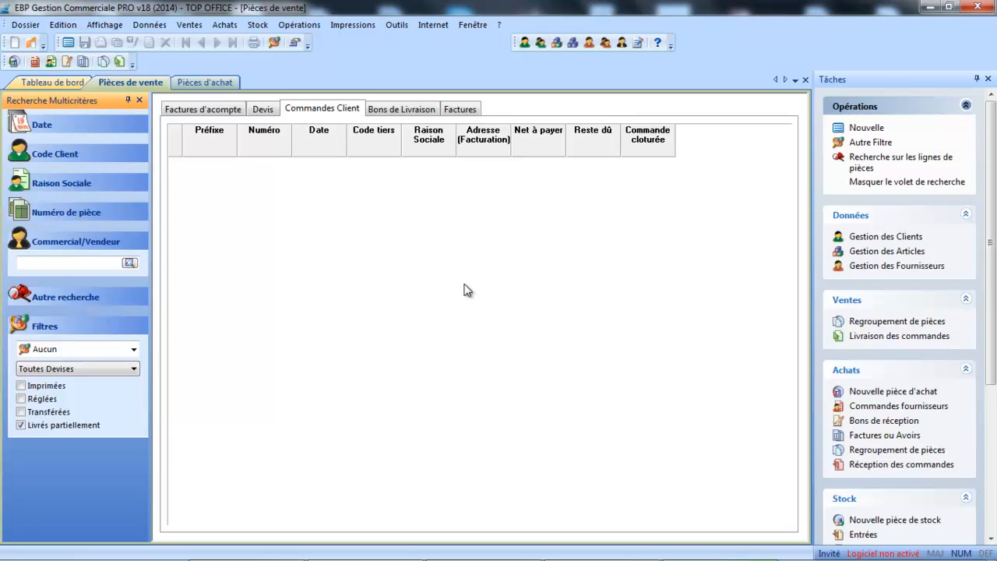
- Create a new supplier order from the supplier orders list, with HP as the supplier
left_click(224, 25)
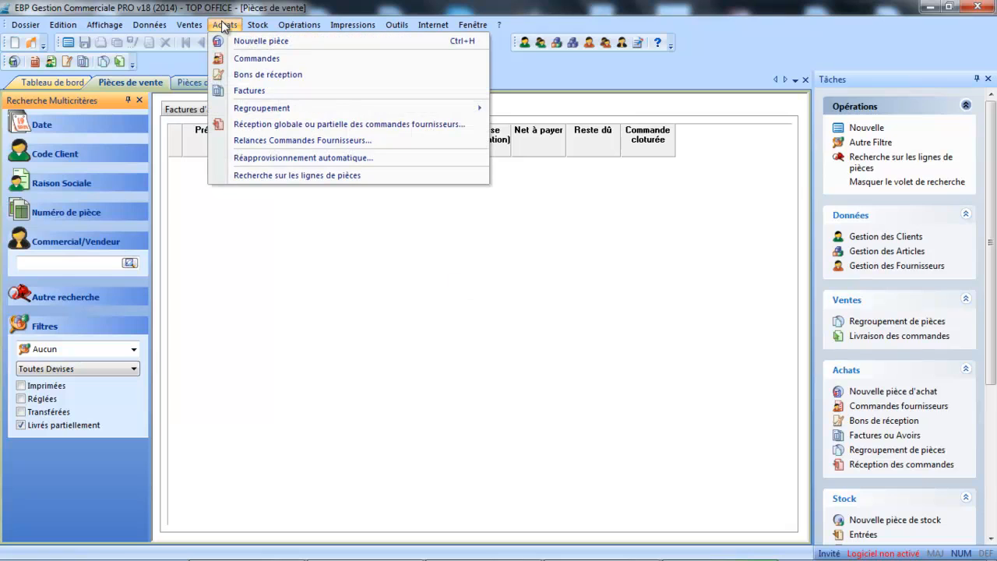
left_click(233, 56)
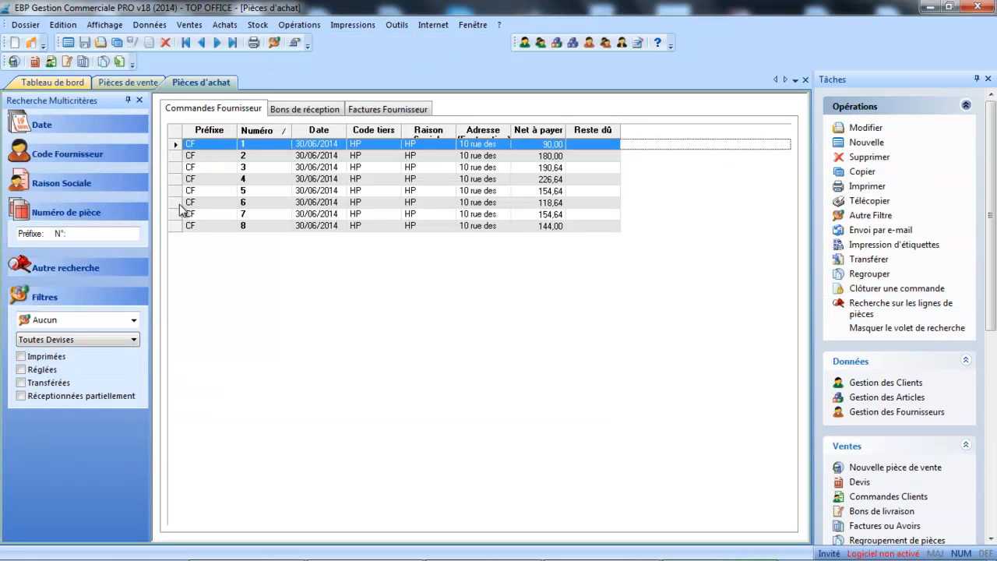
left_click(70, 42)
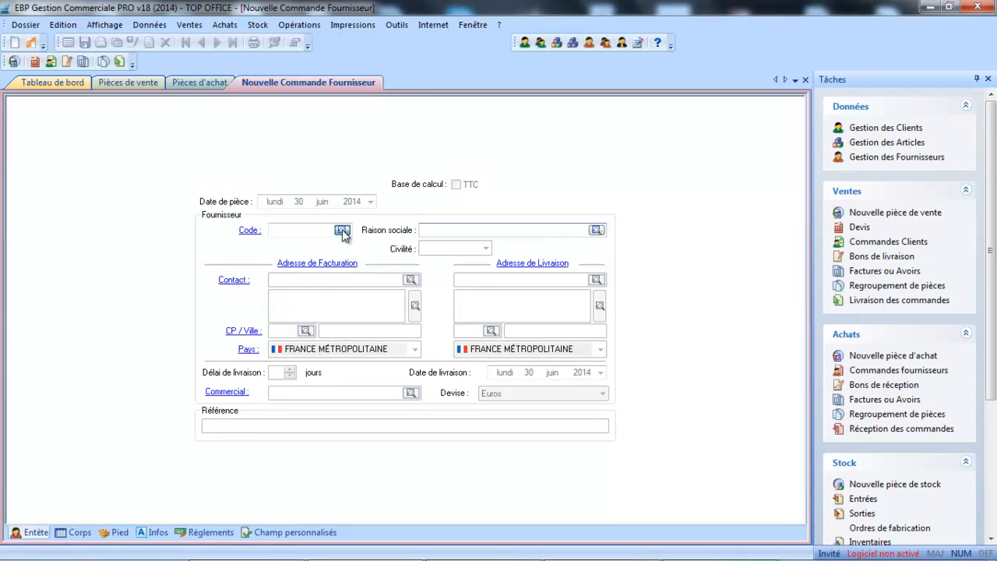
left_click(342, 232)
left_click(317, 145)
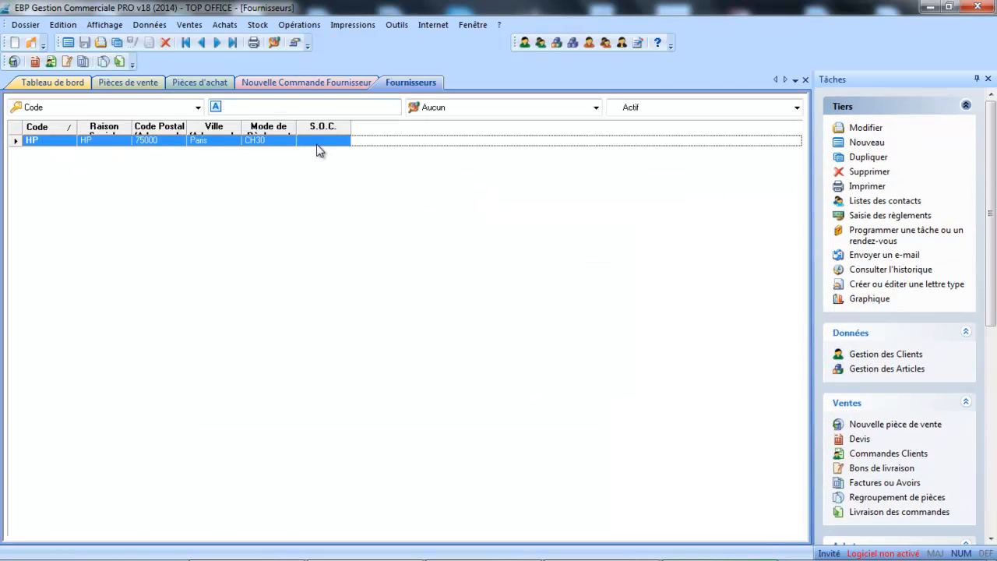
double_click(317, 144)
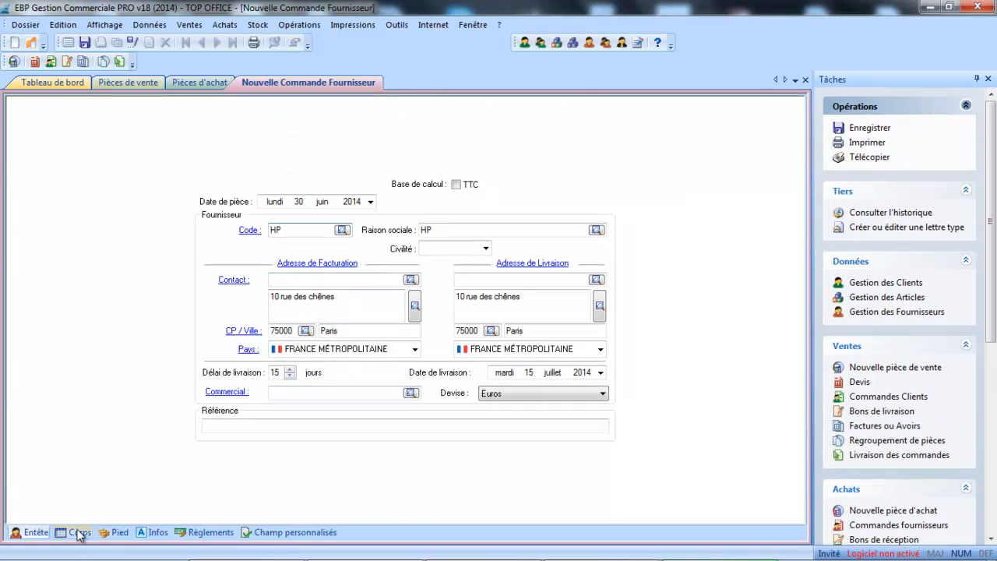
- Add a BUREAU line with quantity 3 to the HP order, save the order and close it
left_click(79, 533)
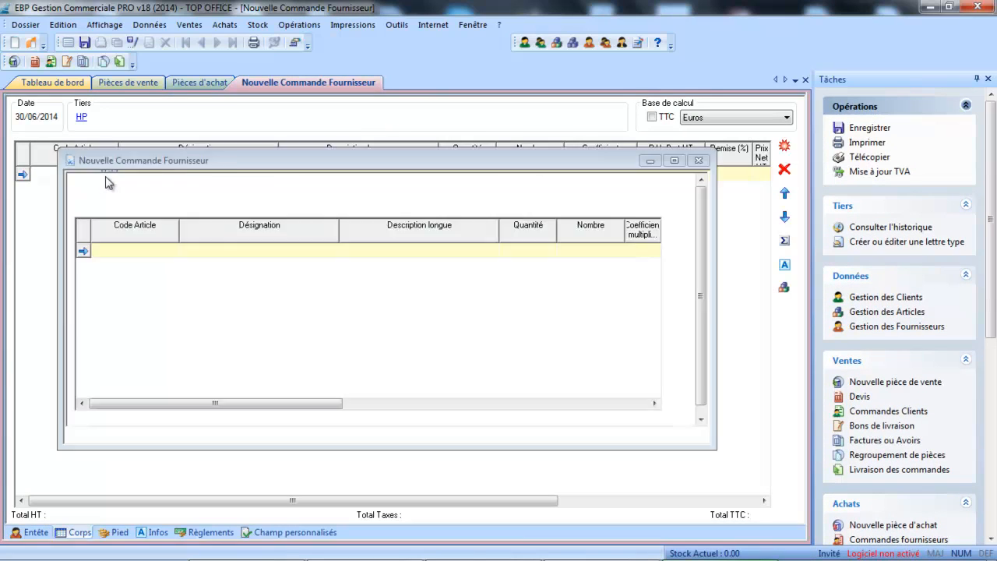
left_click(108, 173)
double_click(107, 175)
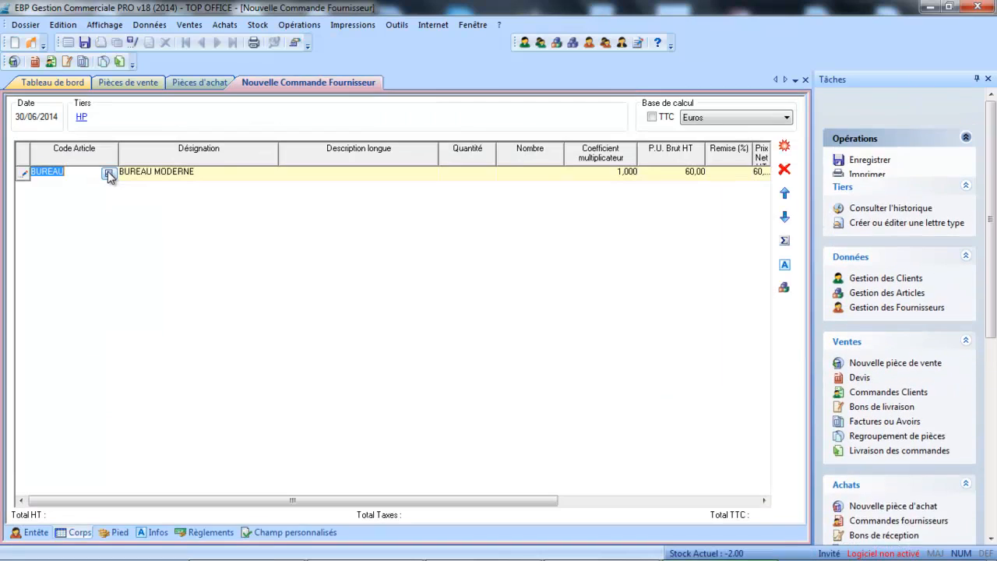
left_click(476, 171)
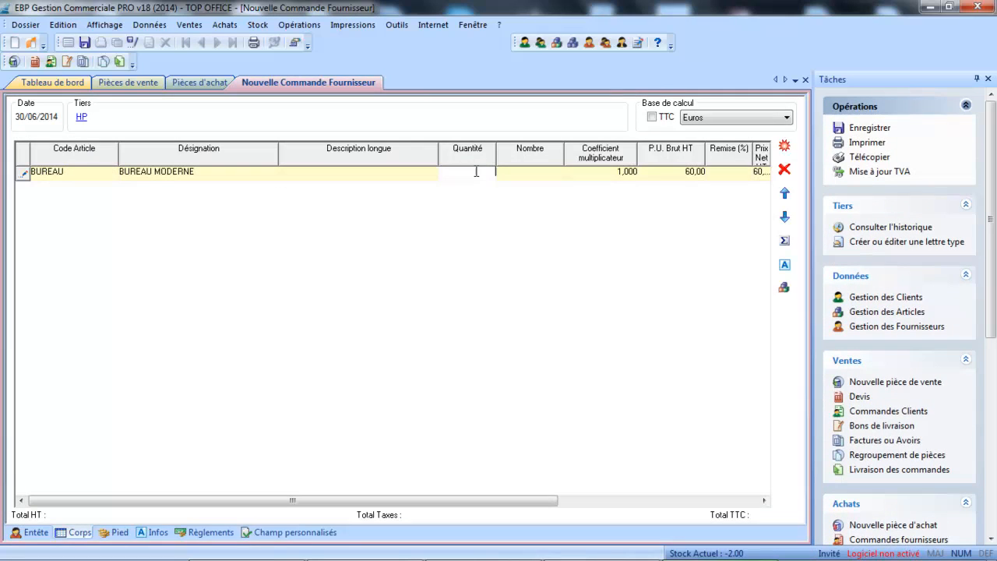
key("Return")
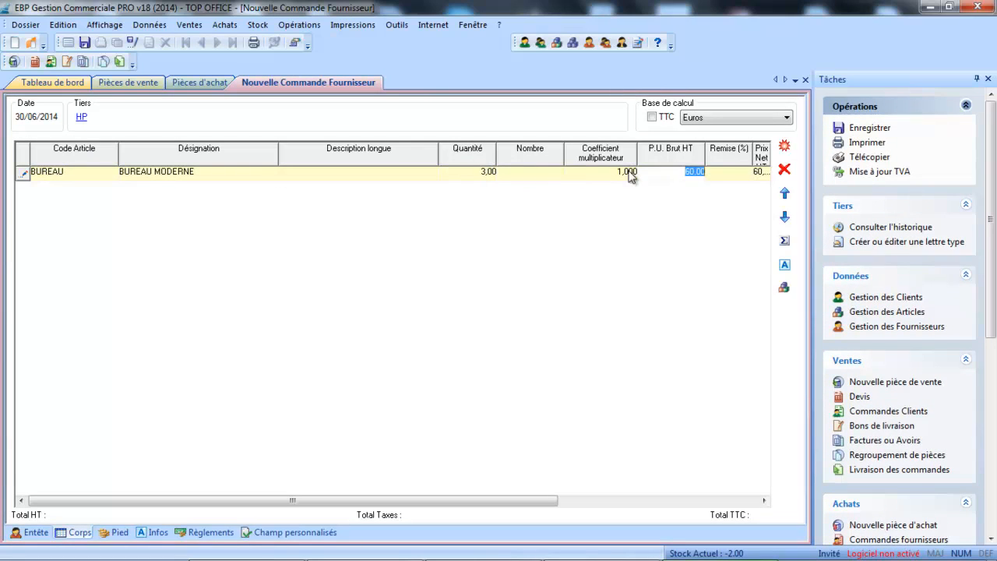
left_click(870, 128)
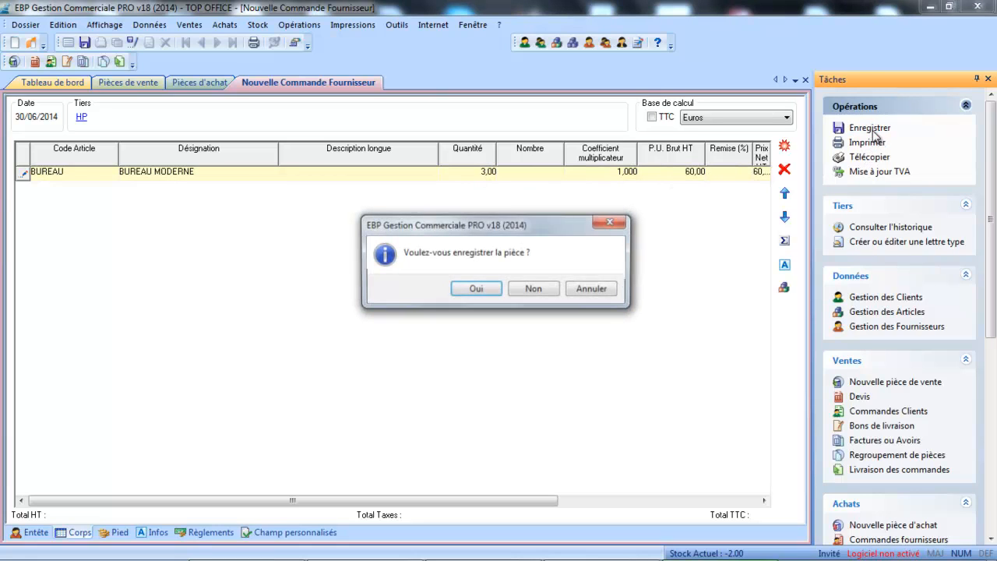
left_click(477, 290)
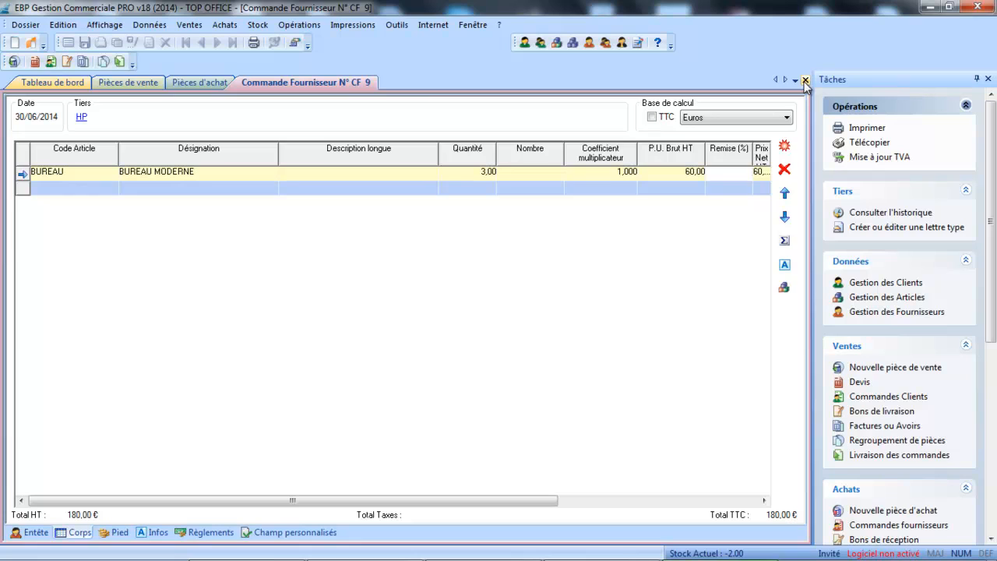
left_click(806, 81)
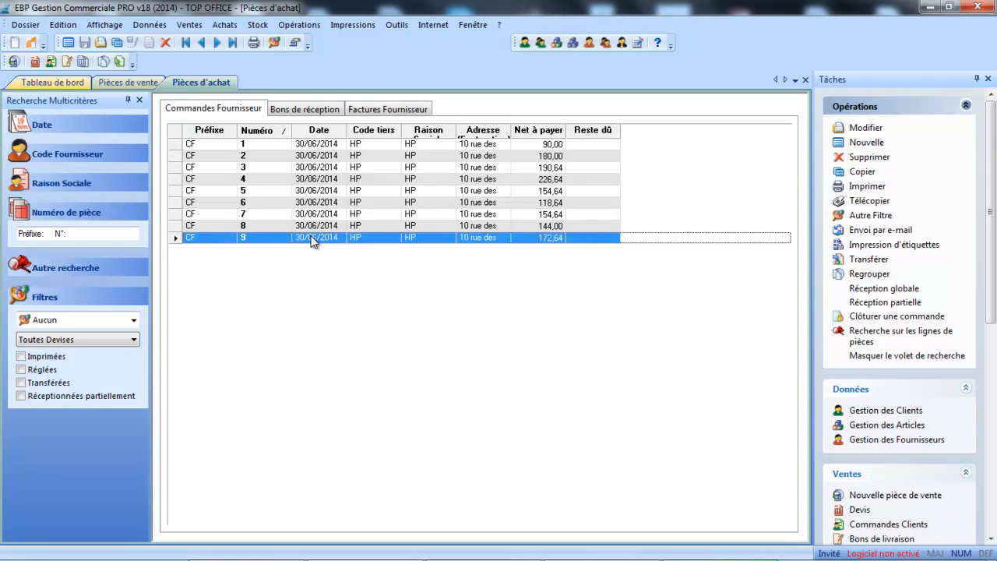
- Start a partial reception of the newest supplier order, setting the BUREAU quantity to receive to 2
left_click(902, 305)
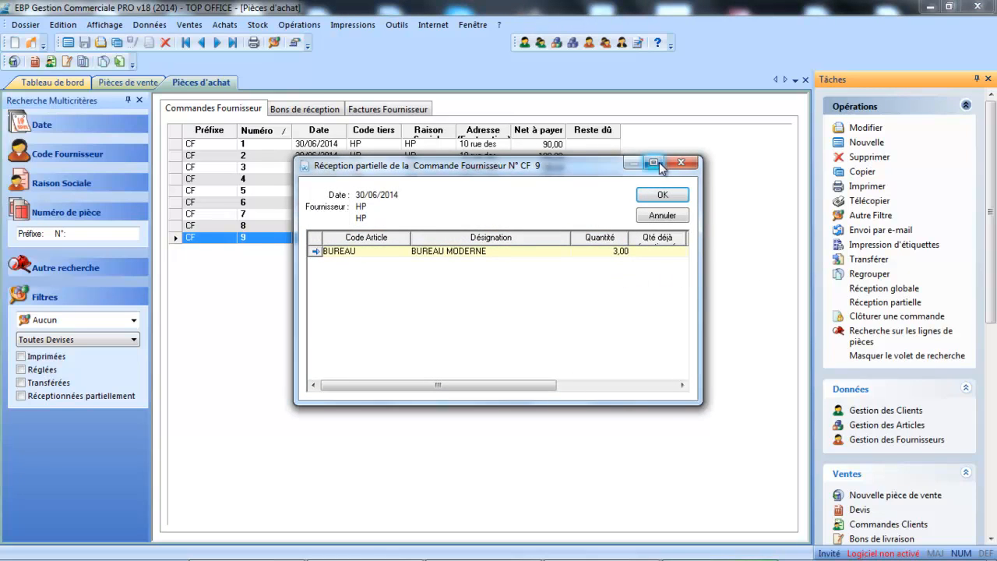
left_click(656, 162)
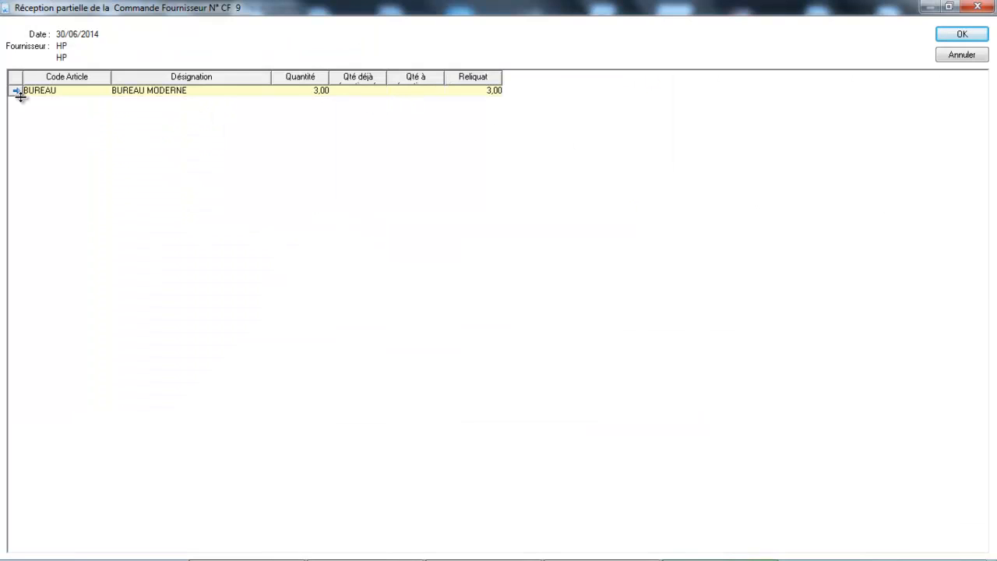
left_click_drag(17, 86, 26, 117)
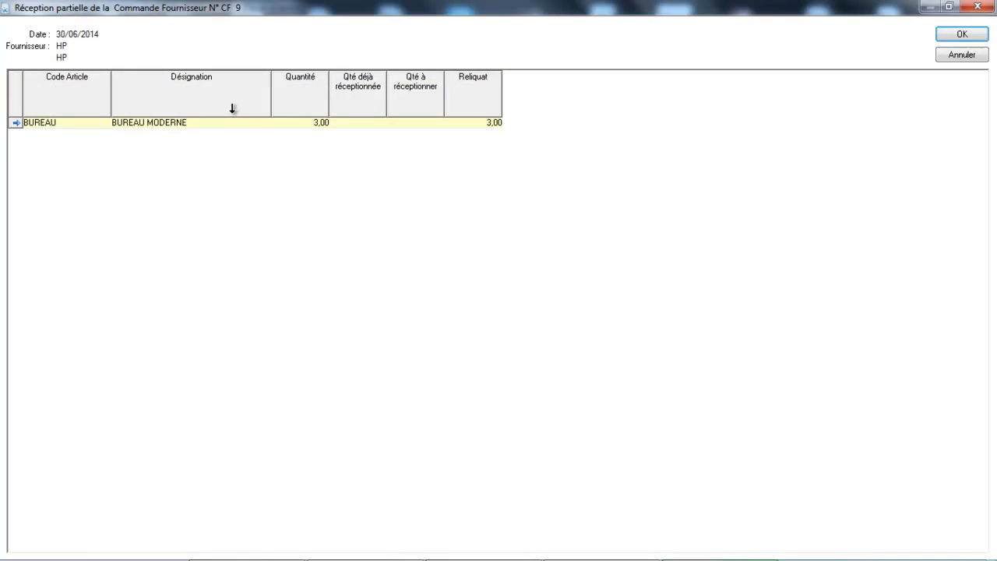
left_click(422, 125)
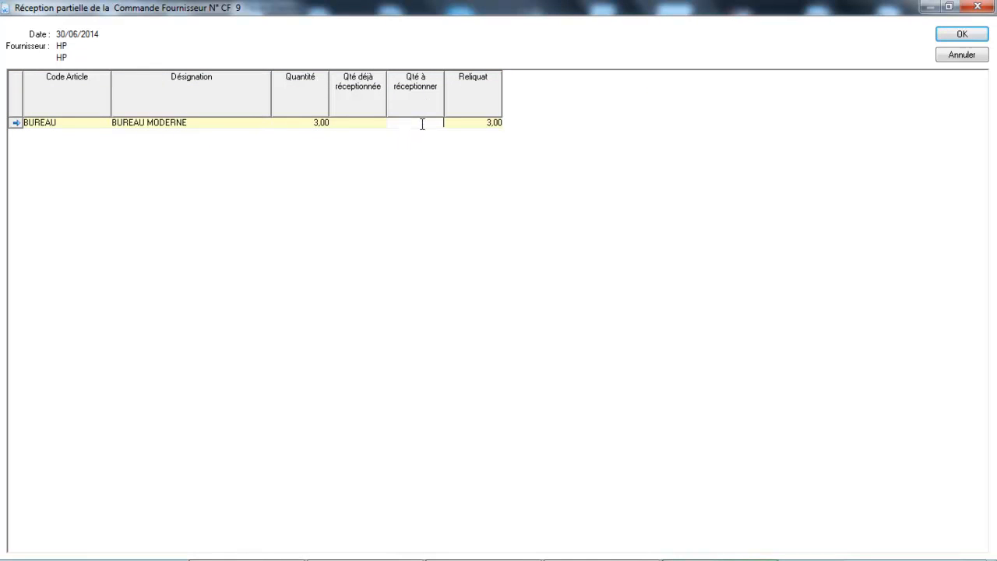
type("2")
key("Return")
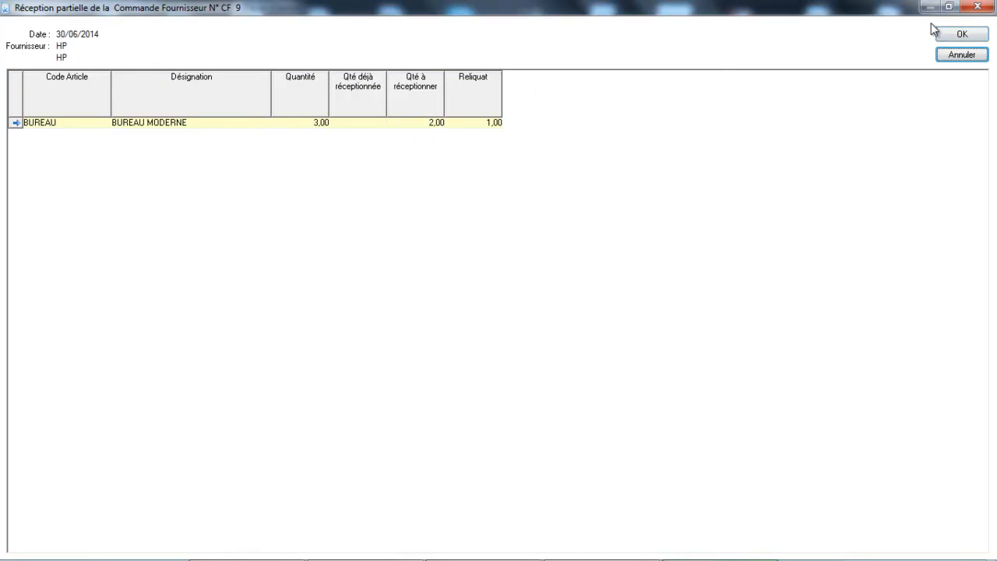
left_click(963, 34)
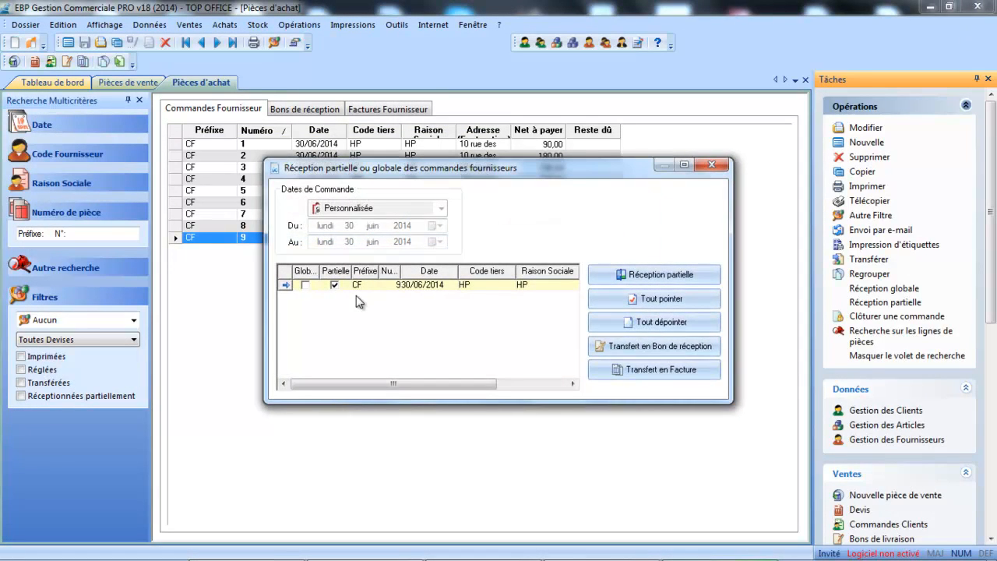
- Transfer the partial reception of two BUREAU into a reception note (Bon de Réception) with the default options
left_click(672, 347)
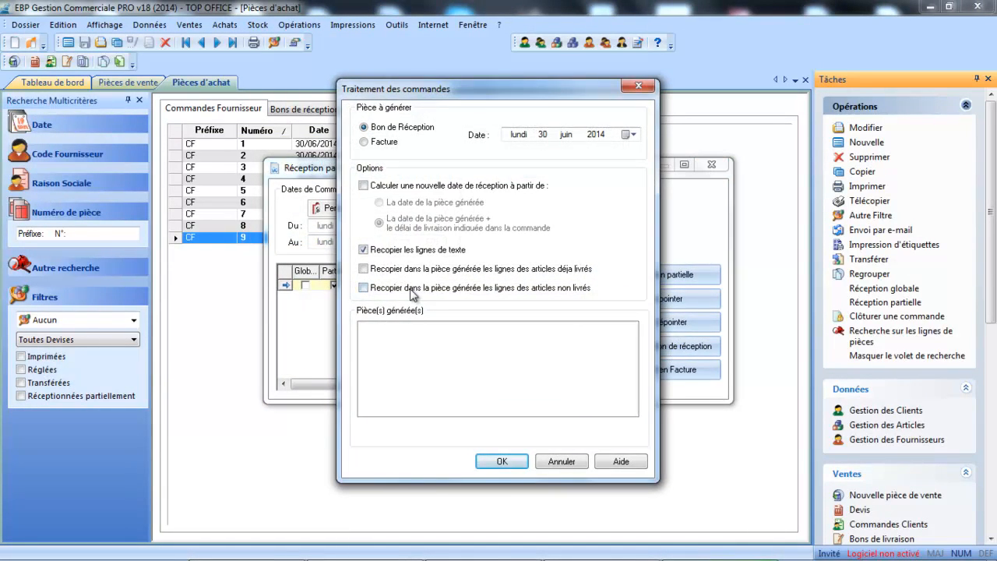
left_click(501, 462)
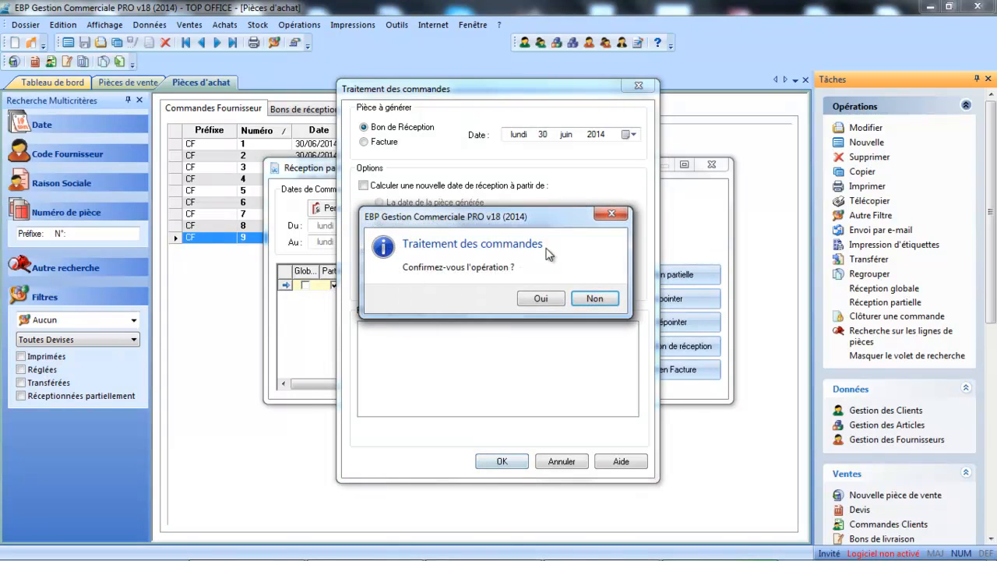
left_click(535, 300)
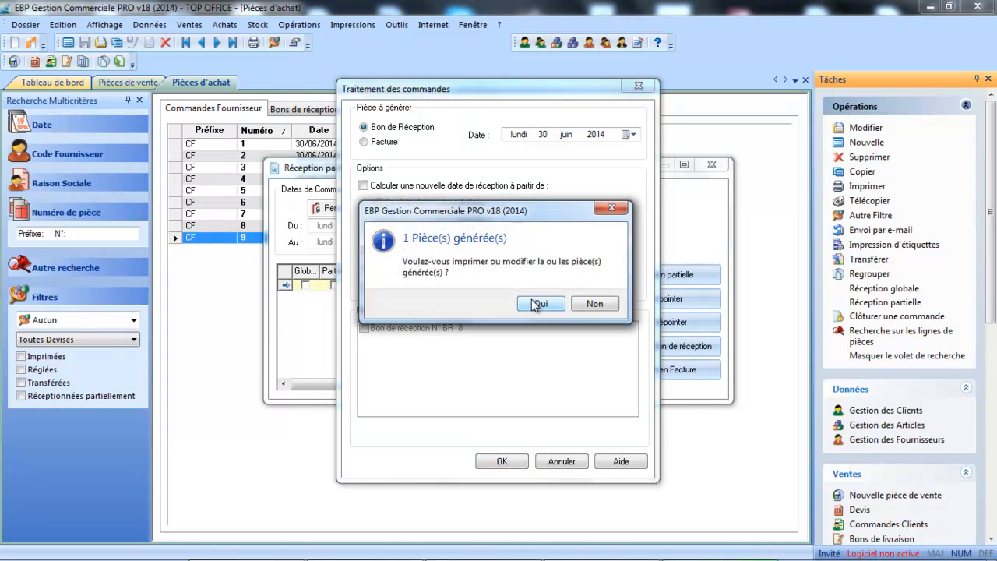
- Open the generated reception note without searching for related customer orders, check its BUREAU line, and close it
left_click(536, 305)
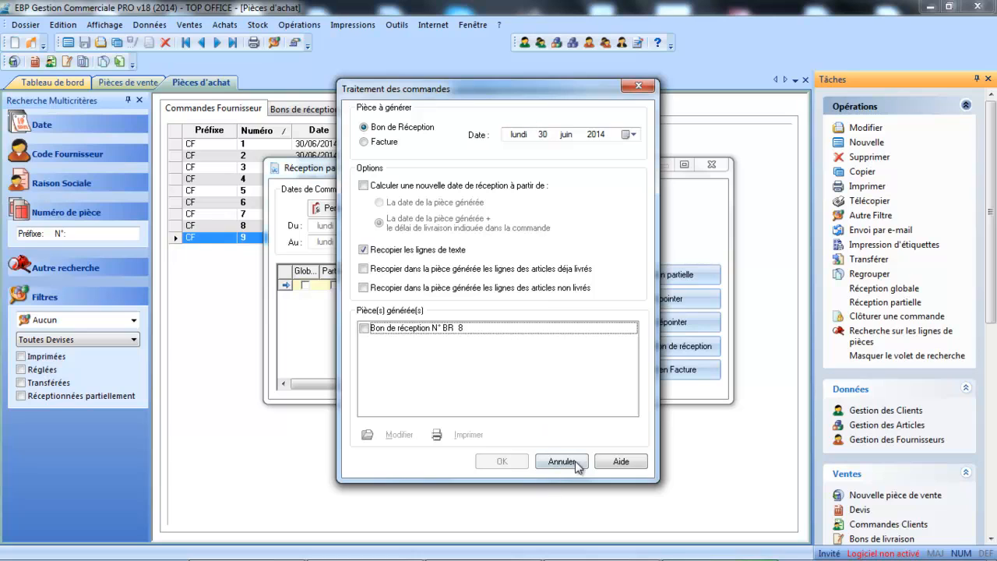
left_click(365, 329)
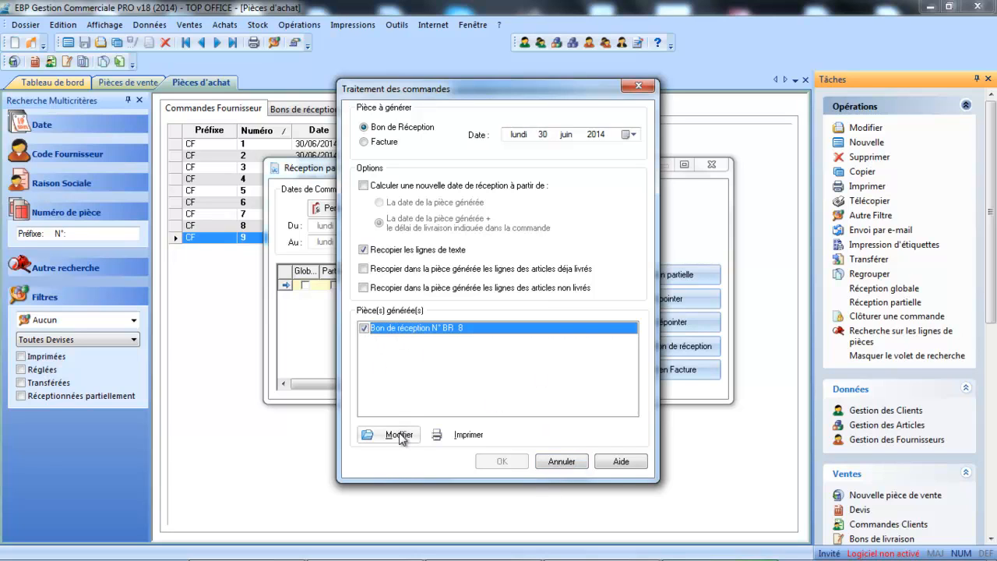
left_click(399, 434)
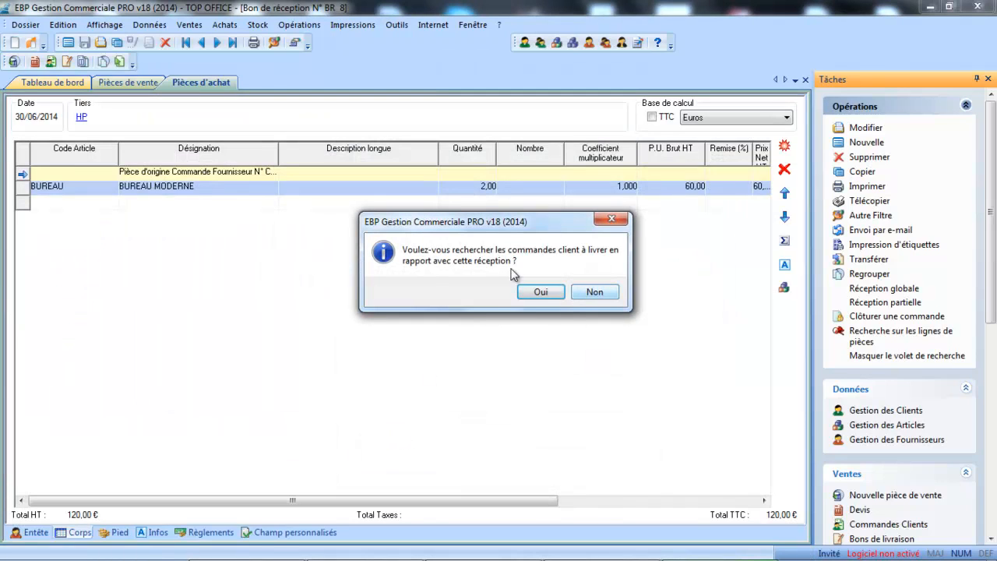
left_click(601, 291)
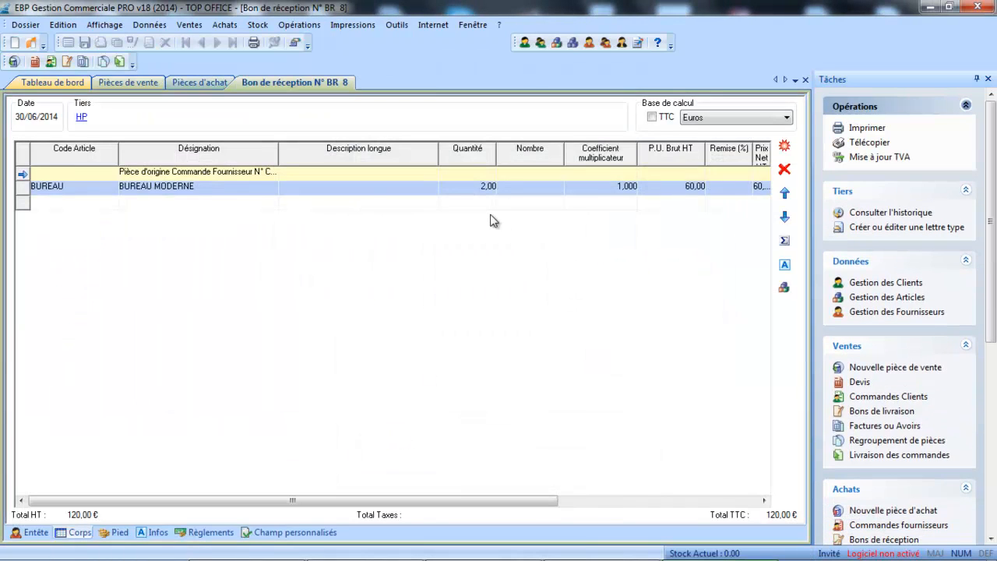
left_click(806, 81)
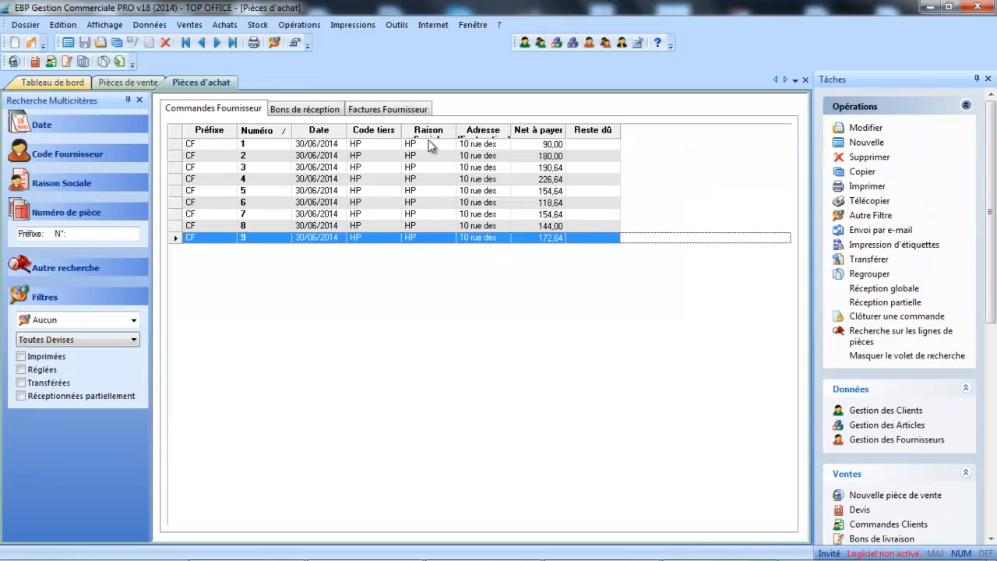
- Filter supplier orders to partially received ones, and set the HP order's BUREAU quantity to receive to 1 in a new partial reception
left_click(23, 396)
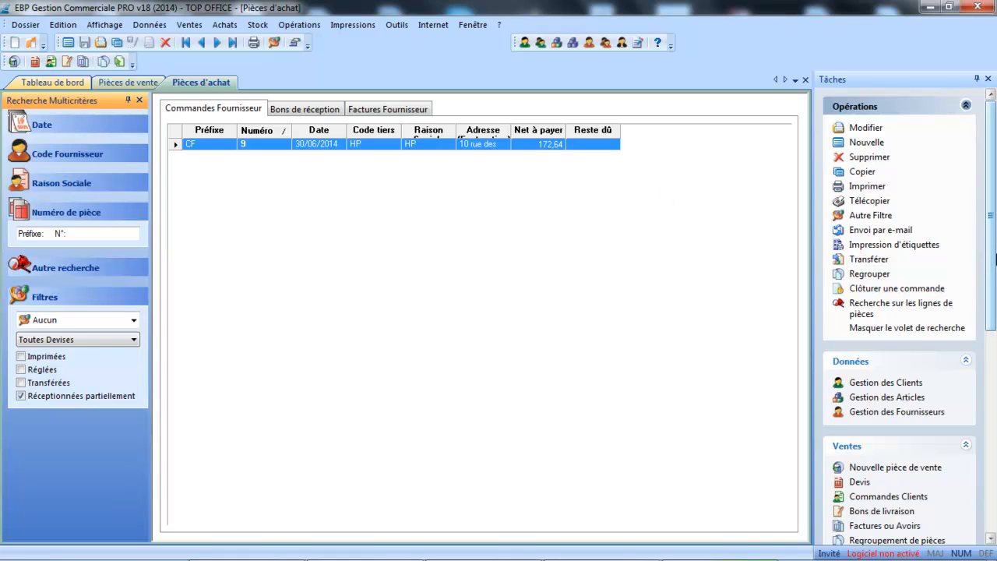
left_click_drag(994, 265, 992, 503)
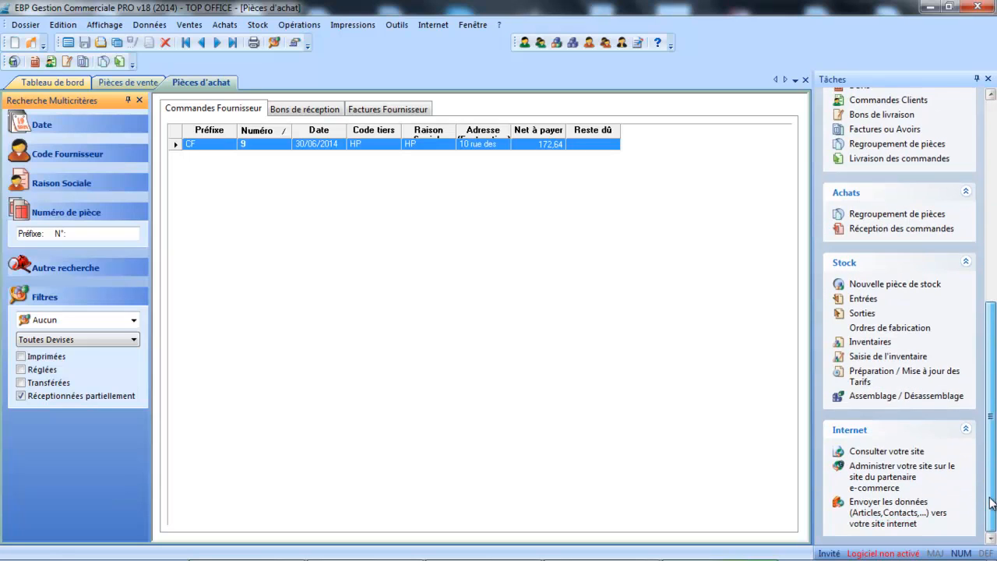
scroll(929, 379, "up", 4)
scroll(929, 379, "up", 5)
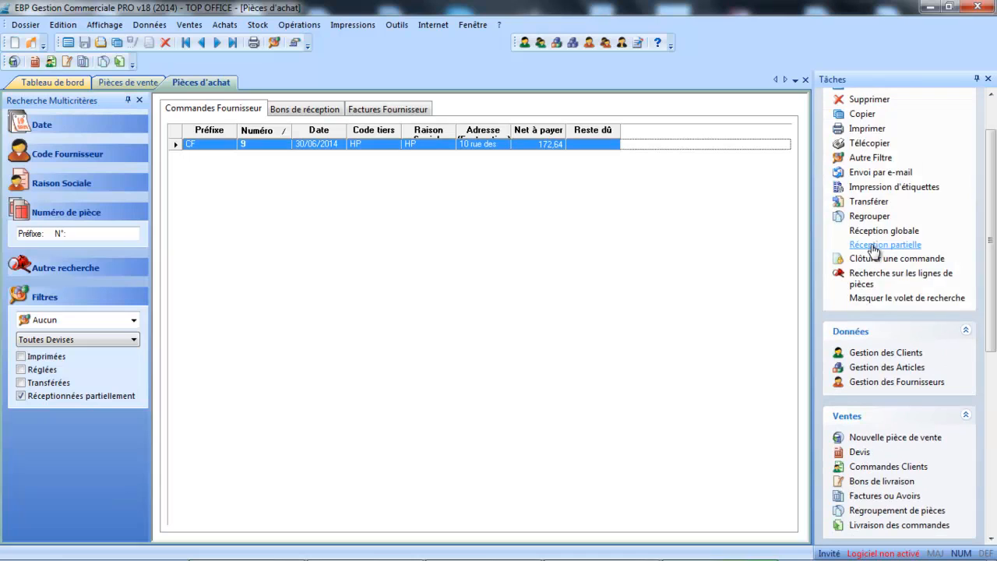
left_click(873, 246)
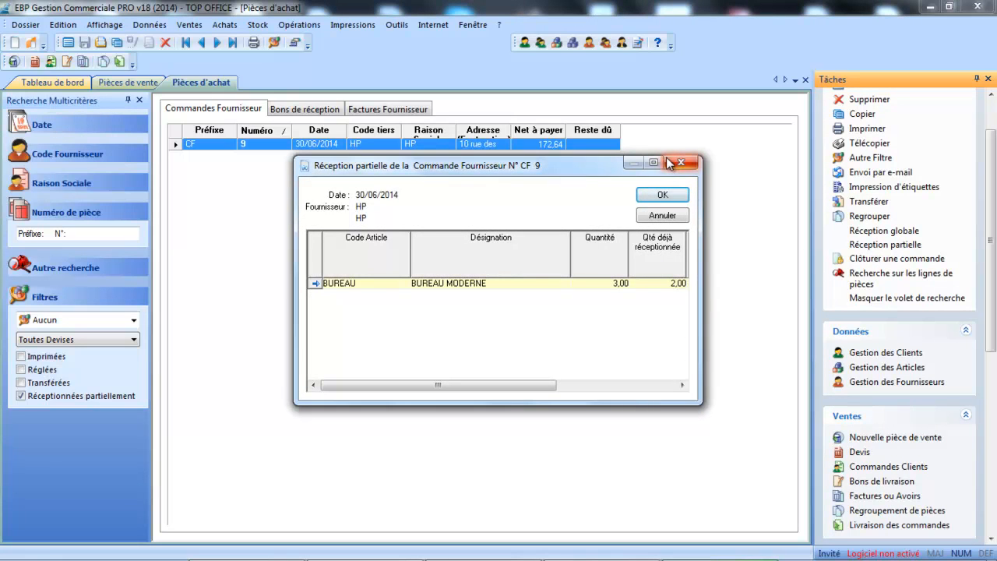
left_click(656, 162)
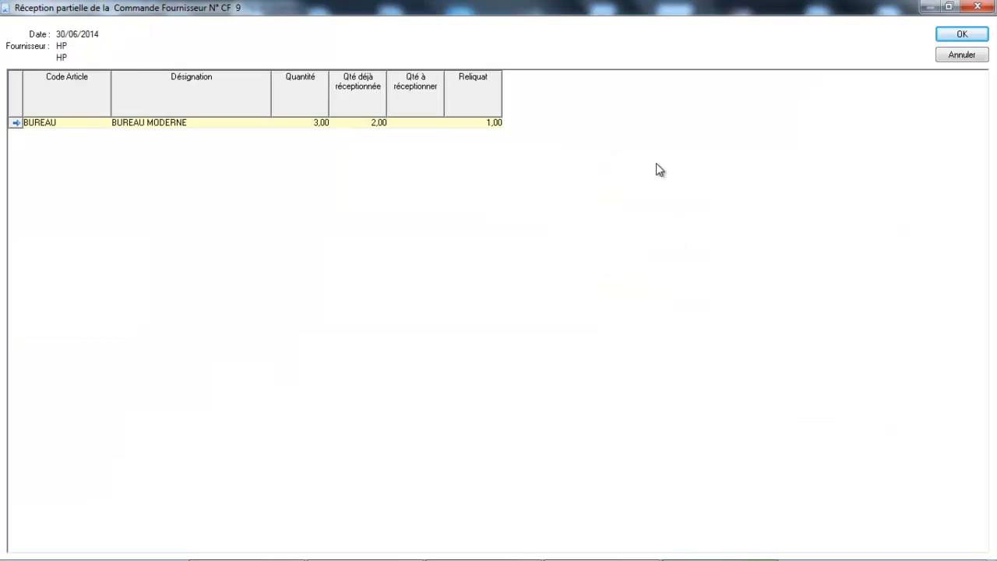
left_click(421, 122)
type("1")
key("Return")
left_click(960, 39)
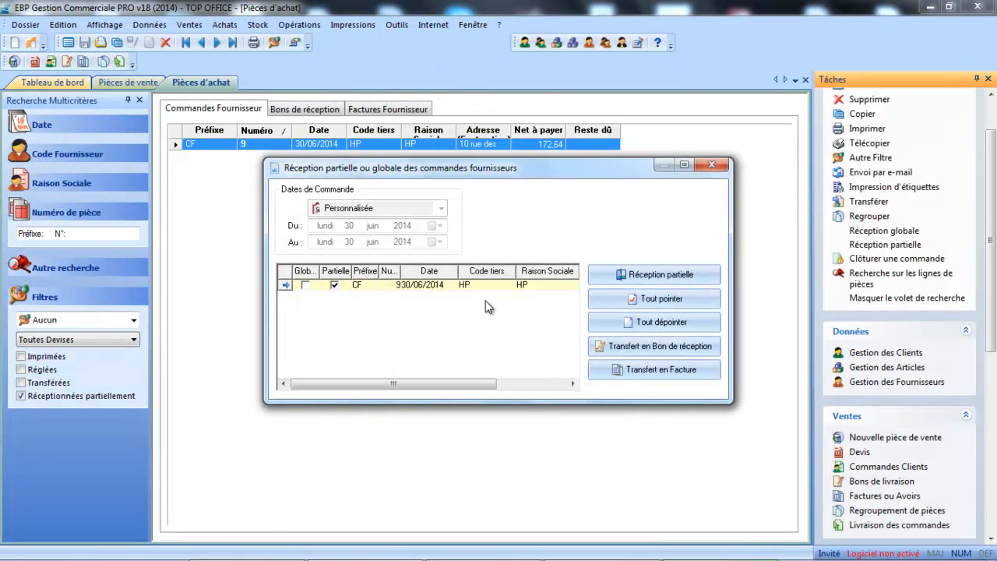
- Generate a second reception note (Bon de Réception) for the remaining BUREAU of the HP order
left_click(622, 347)
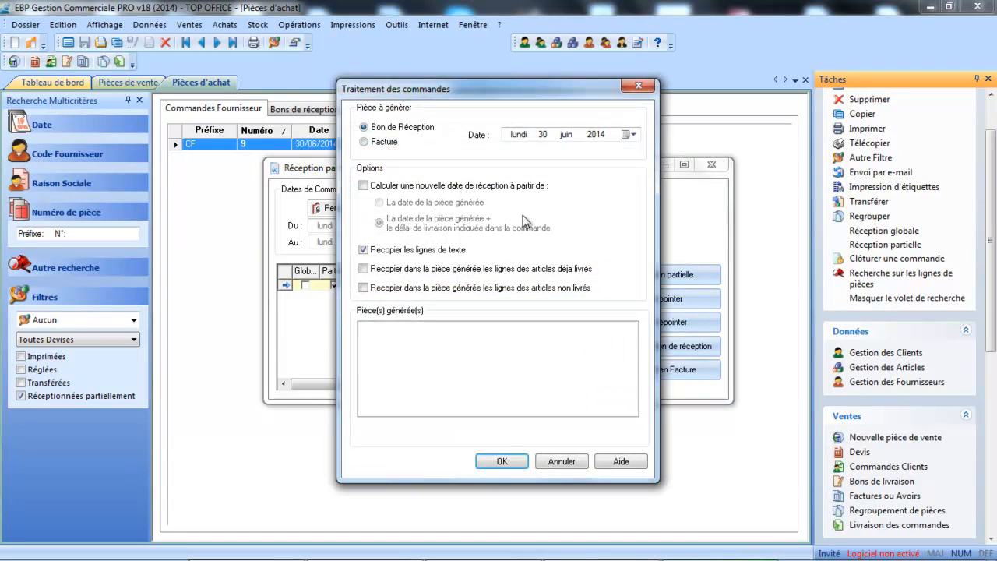
left_click(511, 463)
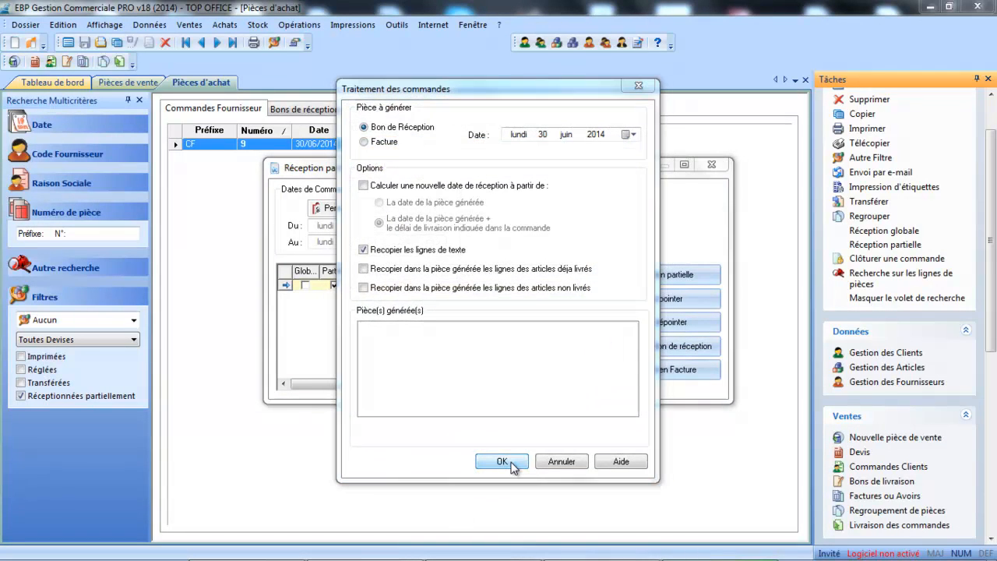
left_click(541, 296)
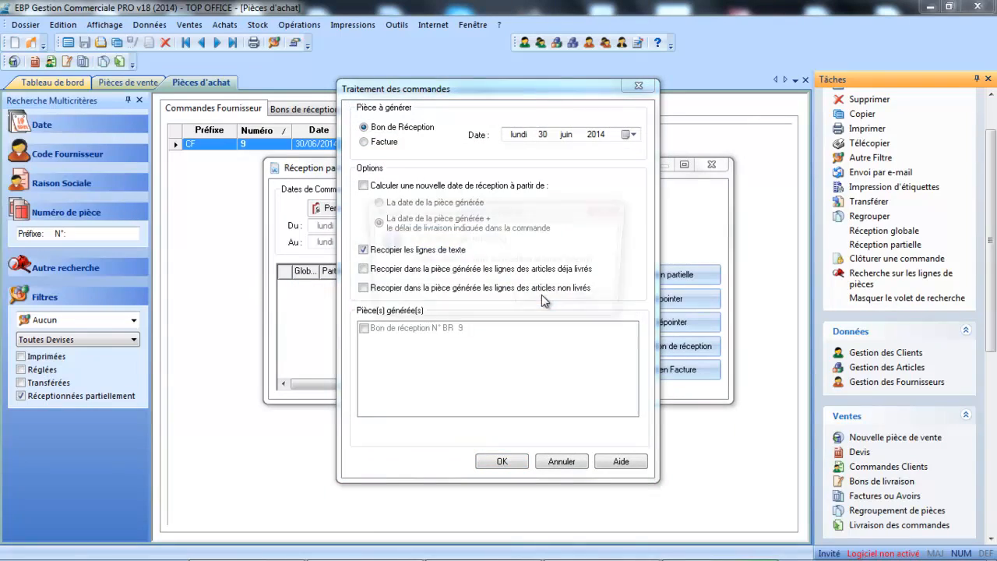
- Open the second generated reception note without searching for related customer orders, check its BUREAU line, and close it
left_click(530, 303)
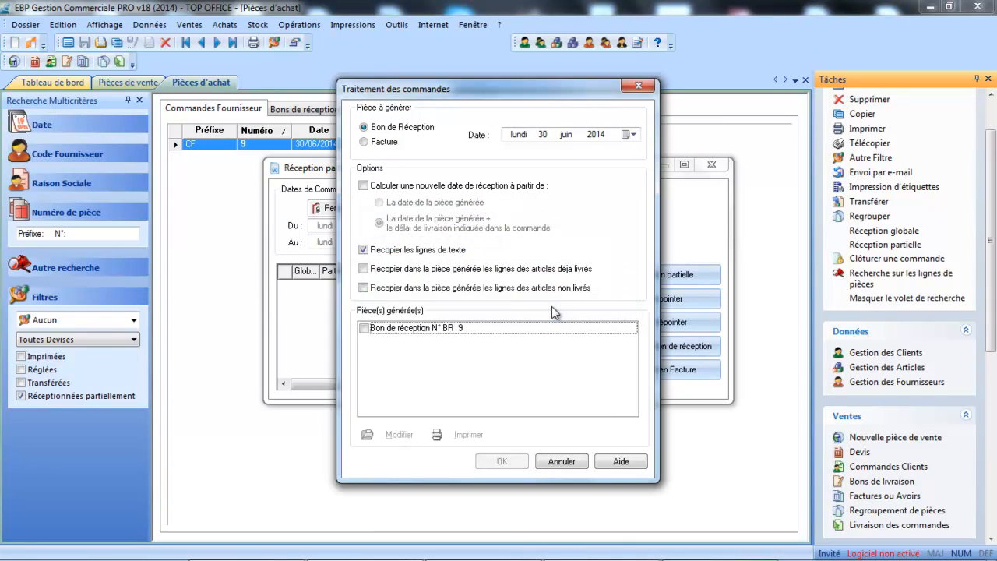
left_click(364, 328)
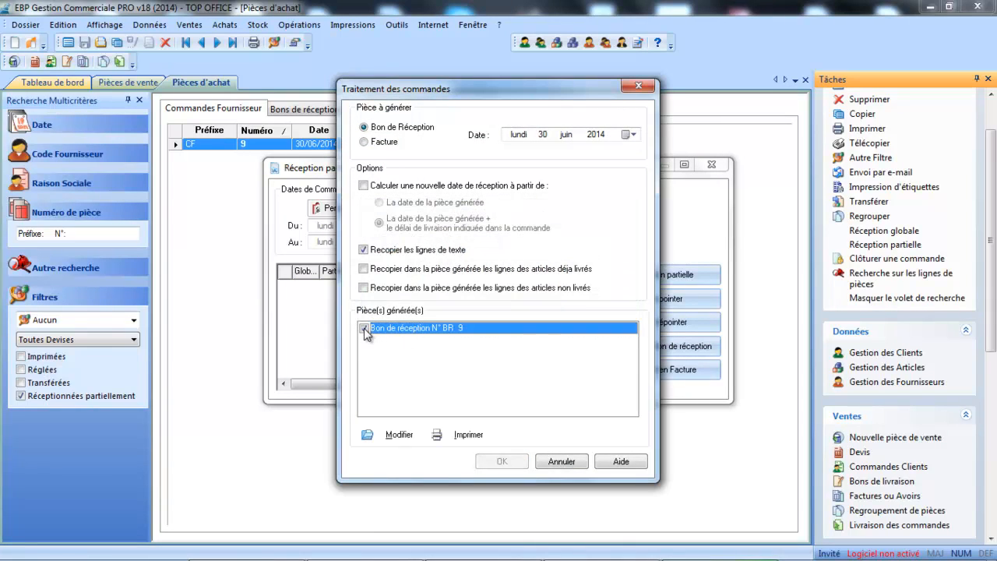
left_click(388, 436)
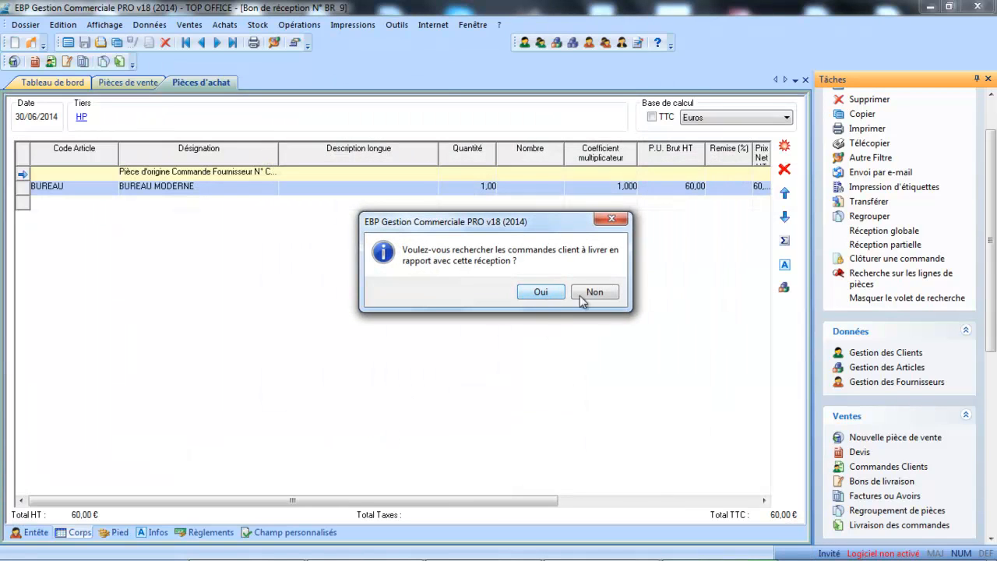
left_click(597, 292)
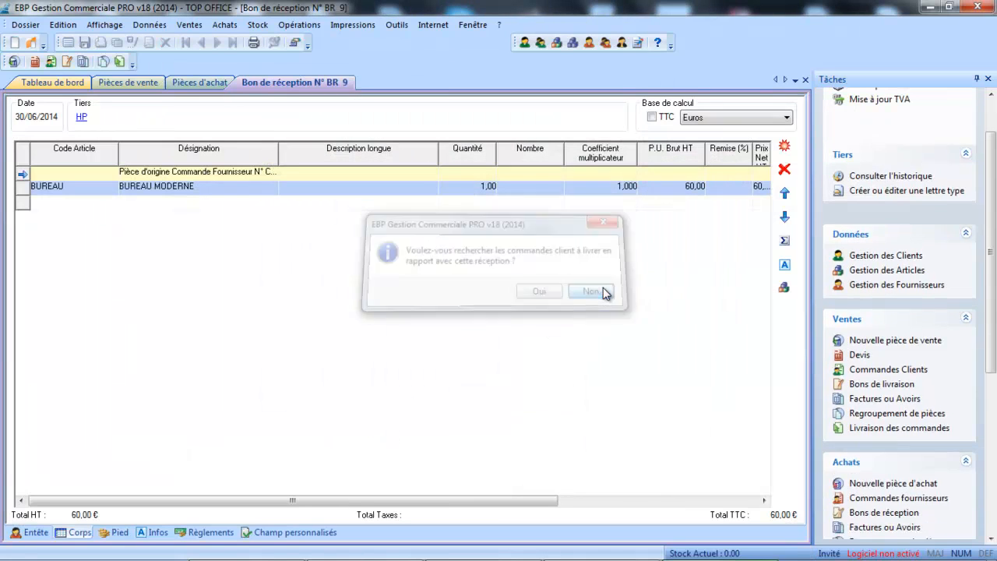
left_click(805, 79)
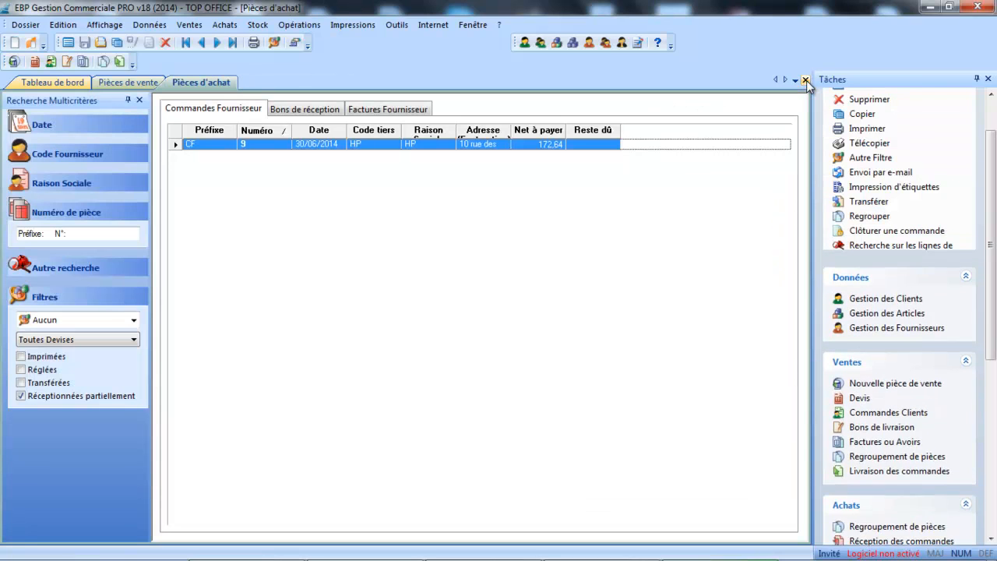
- Group HP reception notes BR 8 and BR 9 into one supplier invoice (Facture Fournisseur) with a subtotal per reception note
left_click(322, 111)
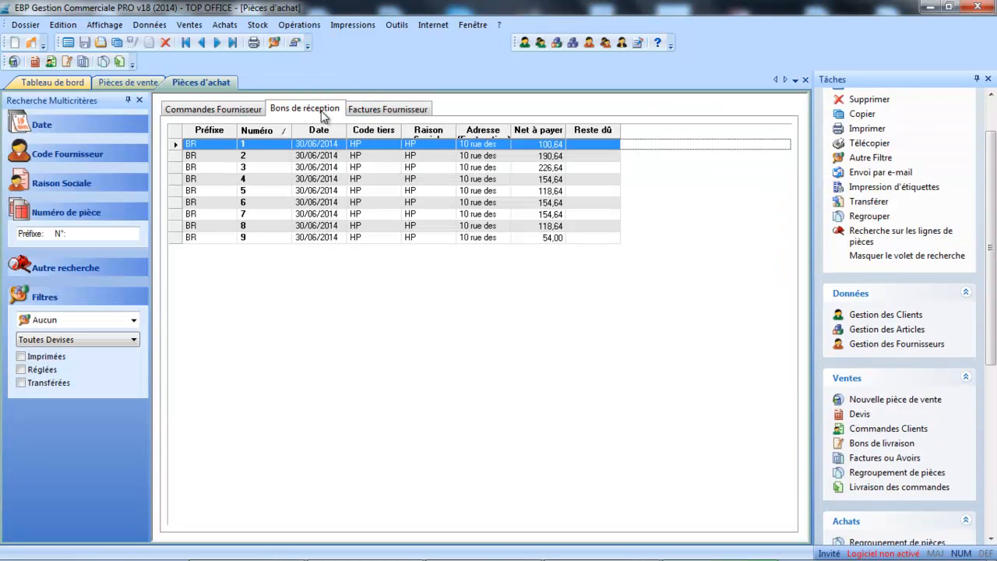
left_click(318, 226)
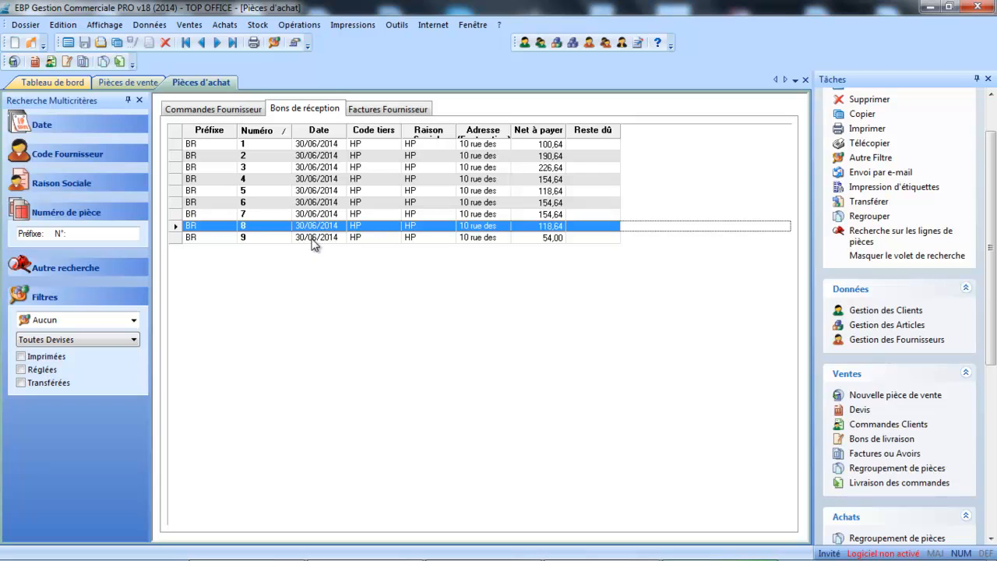
left_click(313, 237, "shift")
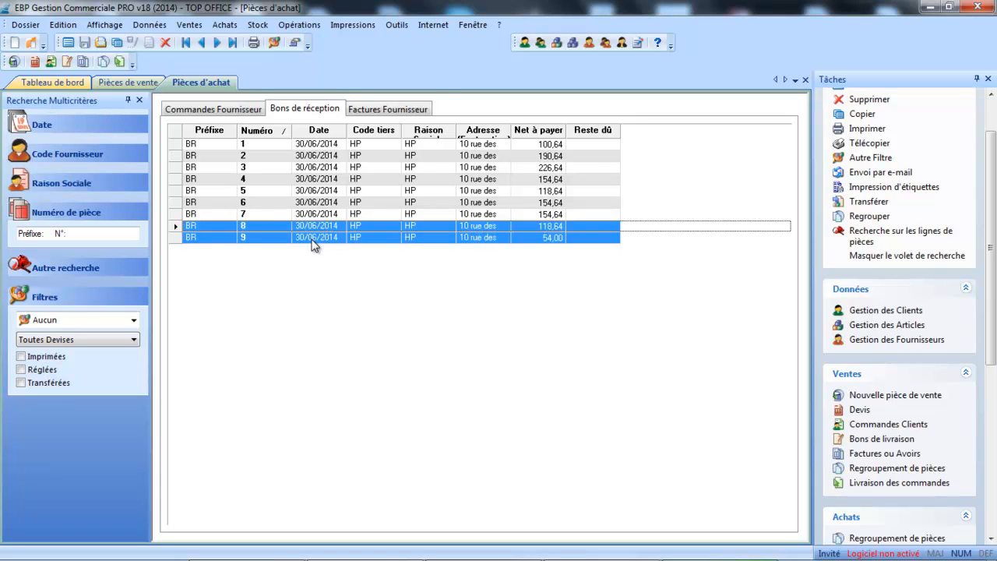
right_click(314, 245)
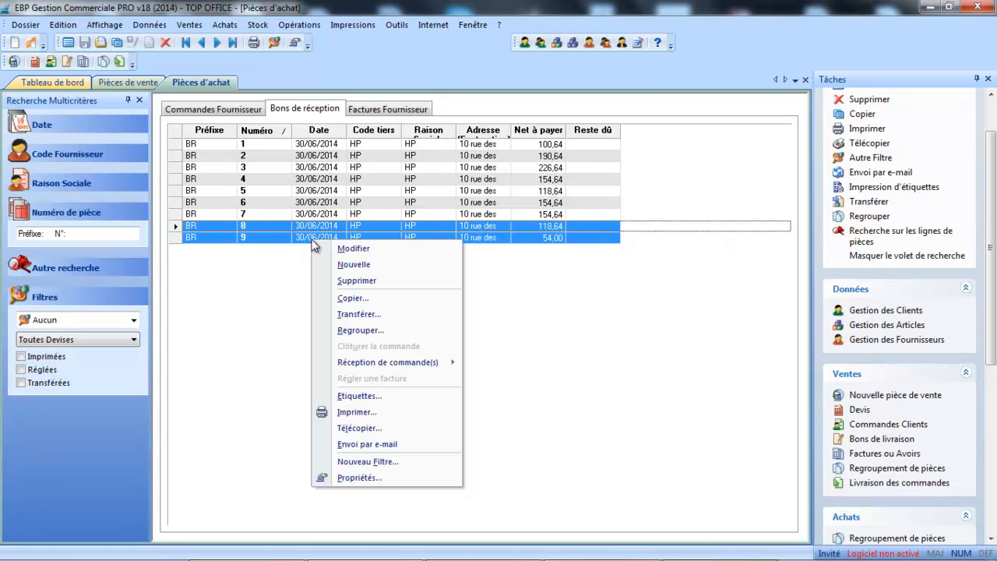
left_click(350, 331)
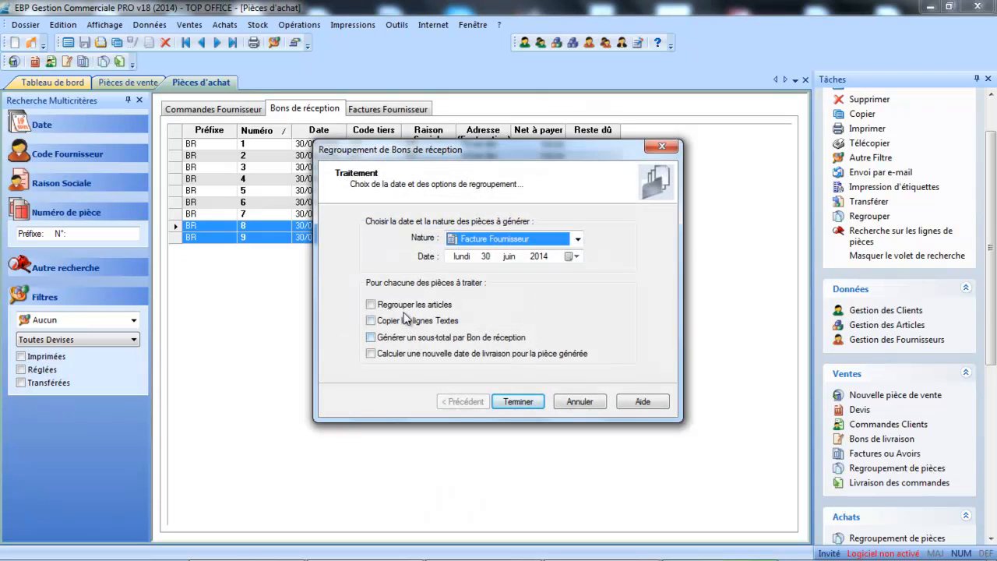
left_click(390, 338)
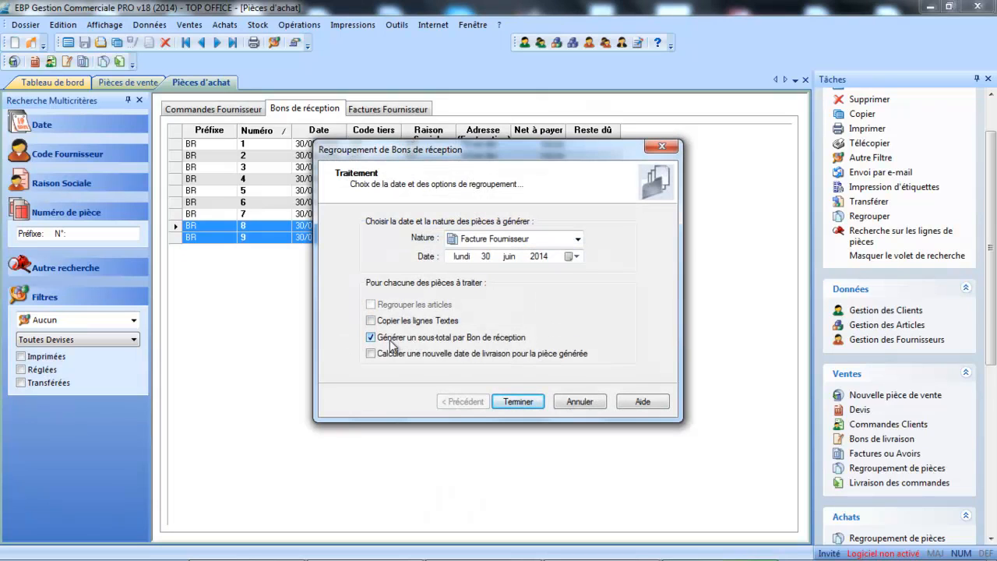
left_click(526, 405)
left_click(554, 300)
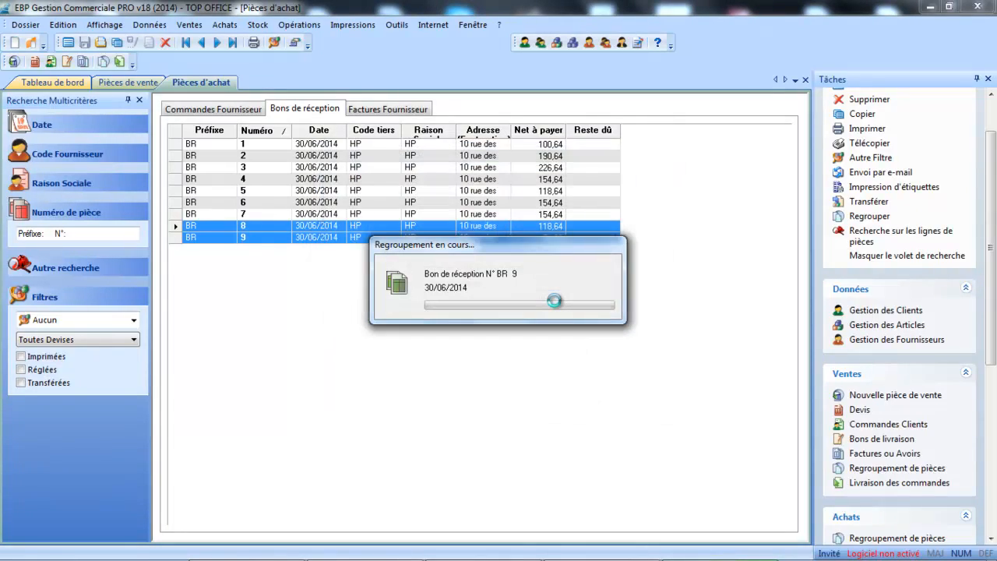
left_click(554, 300)
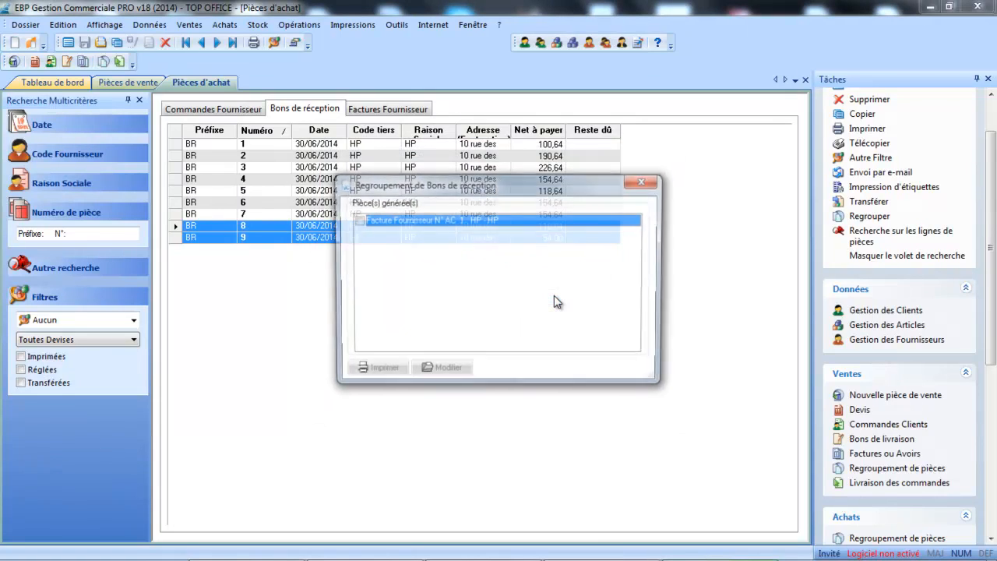
- Open the generated HP supplier invoice, check its BUREAU lines and subtotals per reception note, and close it
left_click(357, 221)
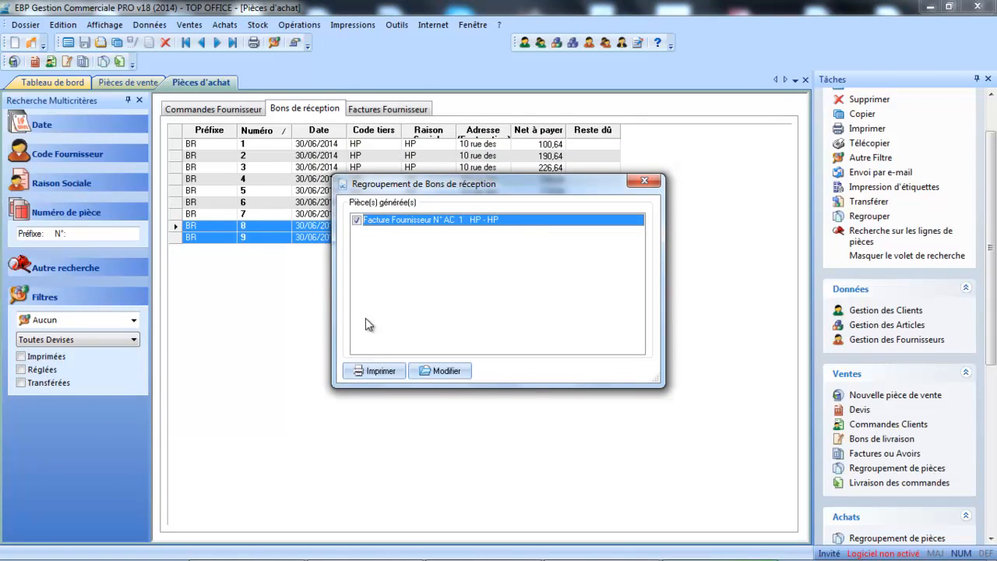
left_click(427, 374)
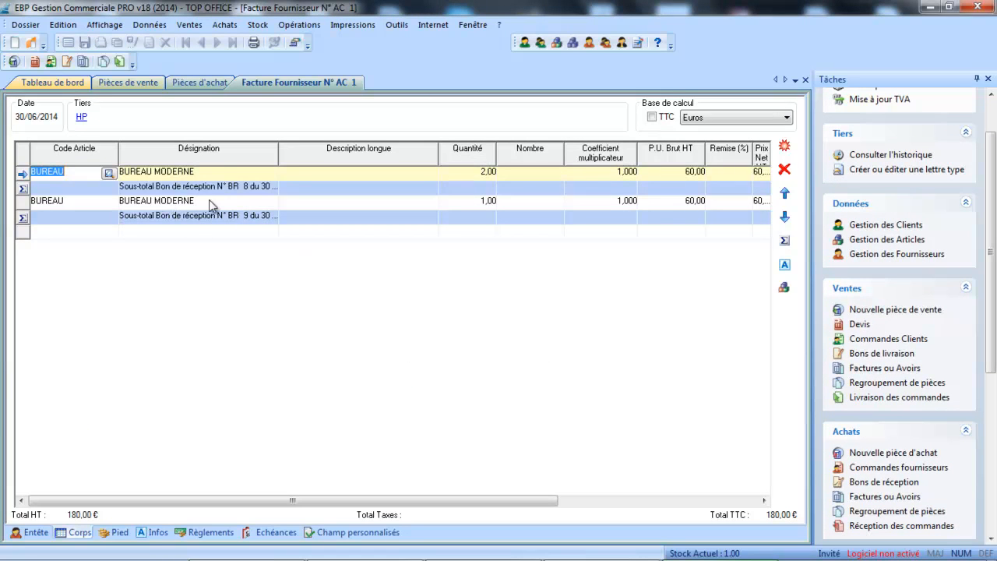
left_click(805, 80)
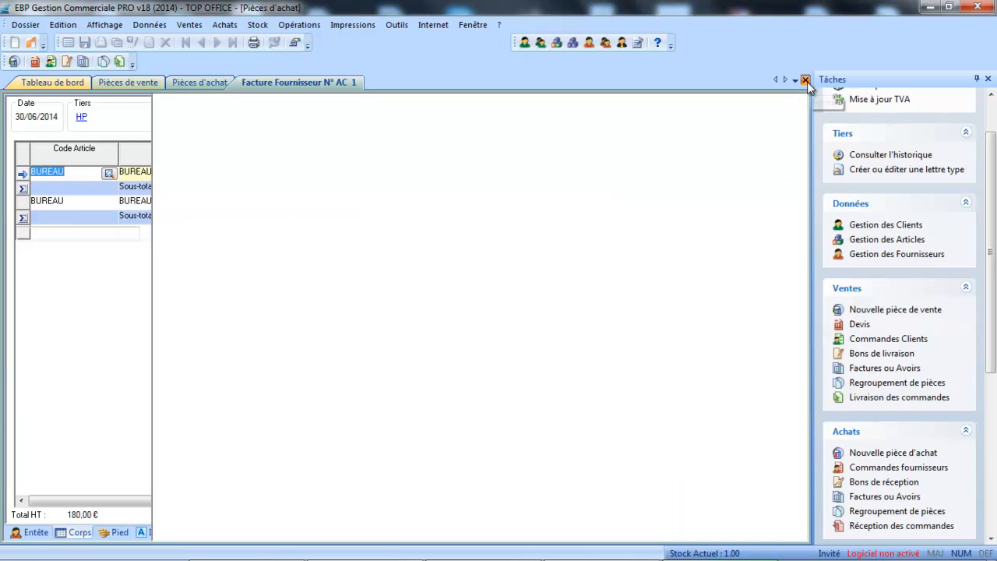
- Close the purchase documents and display the customer delivery notes (Bons de Livraison) in the sales documents
left_click(805, 80)
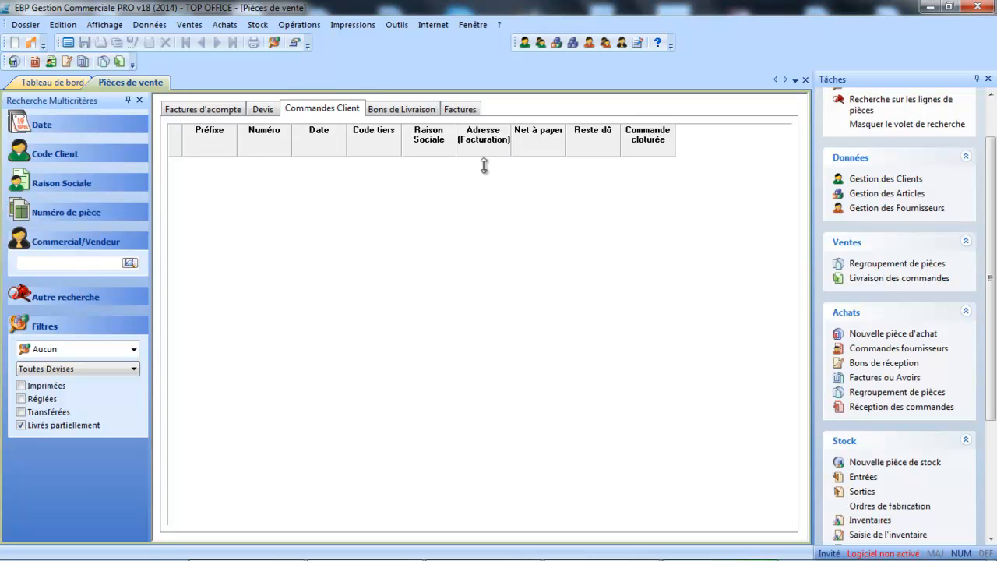
left_click(400, 109)
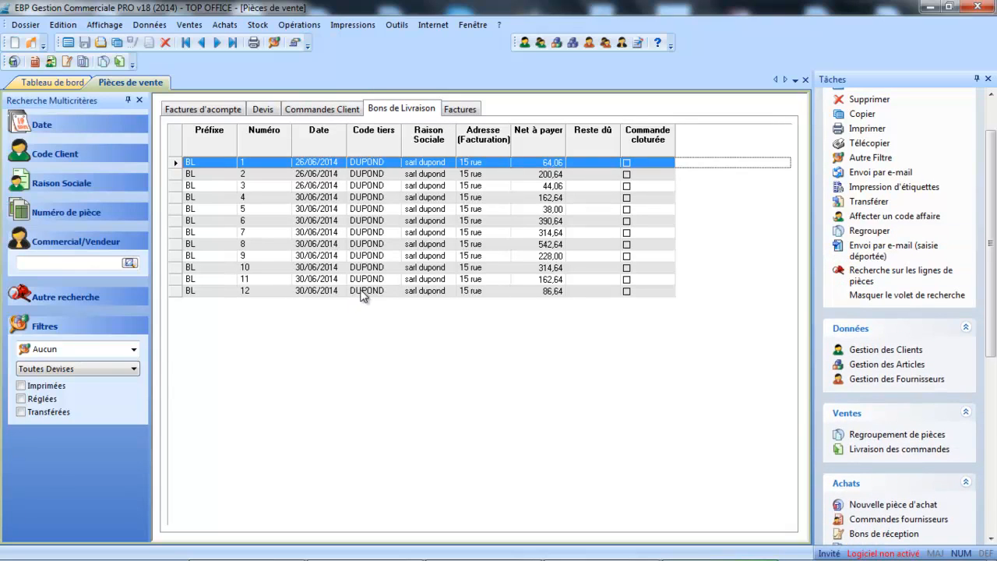